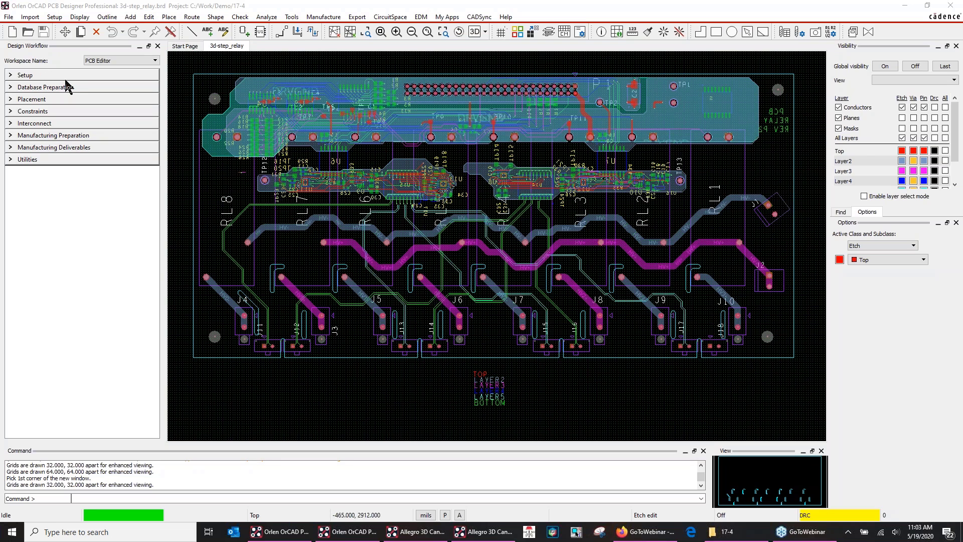
# Expand the workflow's Setup and Manufacturing Deliverables groups, review the Gerber artwork general parameters, and close the form
pyautogui.click(10, 76)
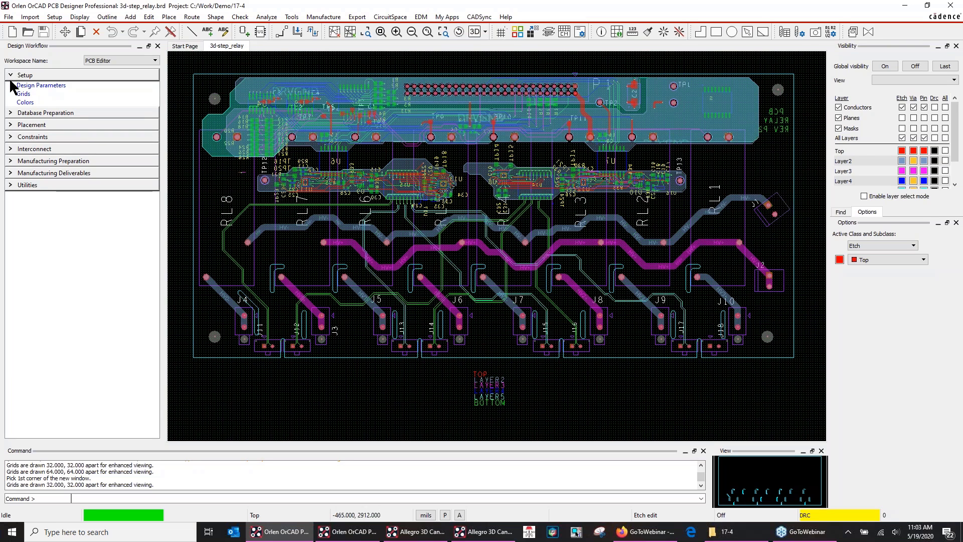
pyautogui.click(9, 173)
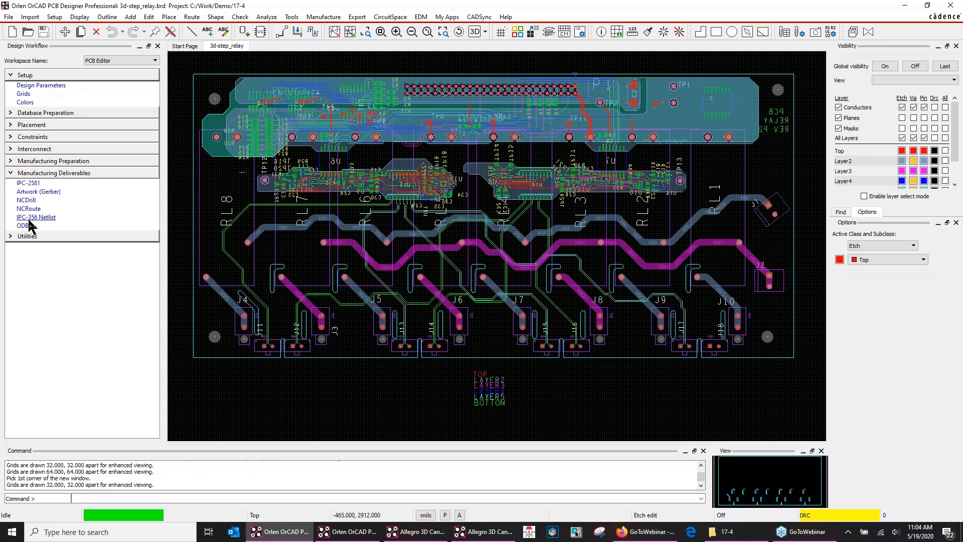
pyautogui.click(32, 192)
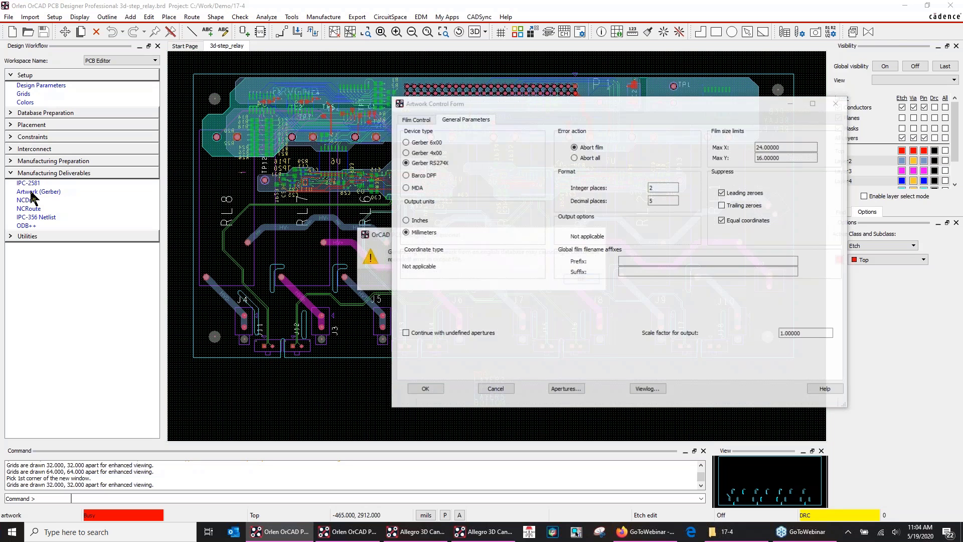
pyautogui.click(570, 281)
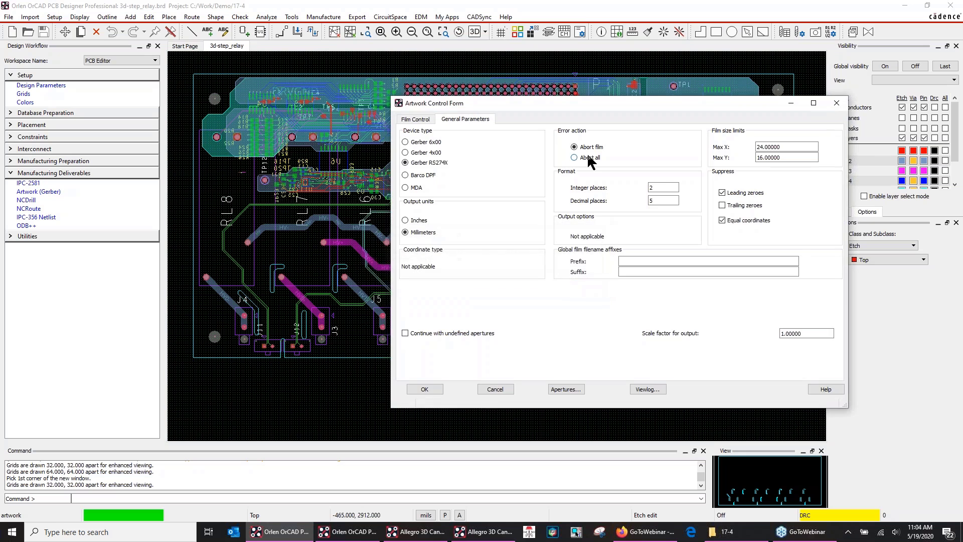
pyautogui.click(842, 104)
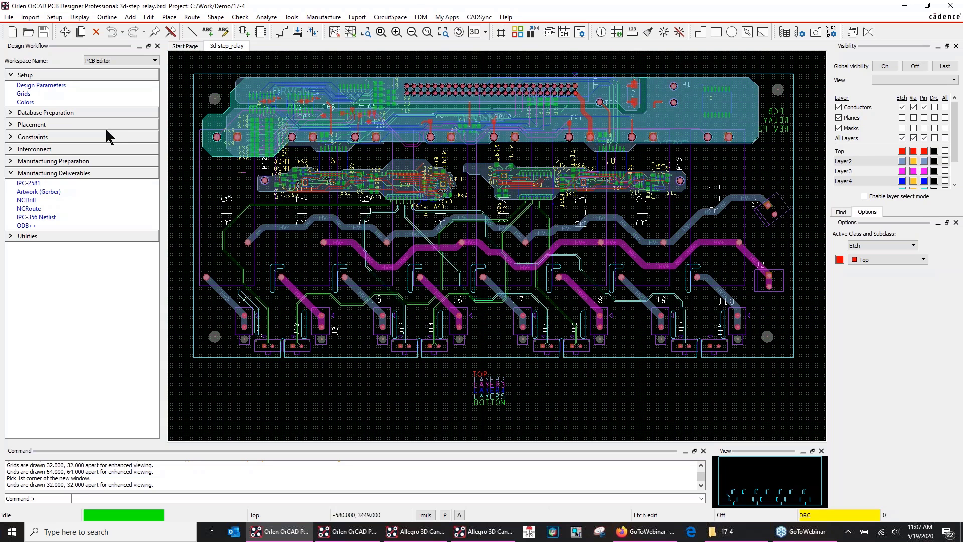
# Review the board stackup in the Cross-section Editor with its export, import and edit options, leaving without changes
pyautogui.click(548, 31)
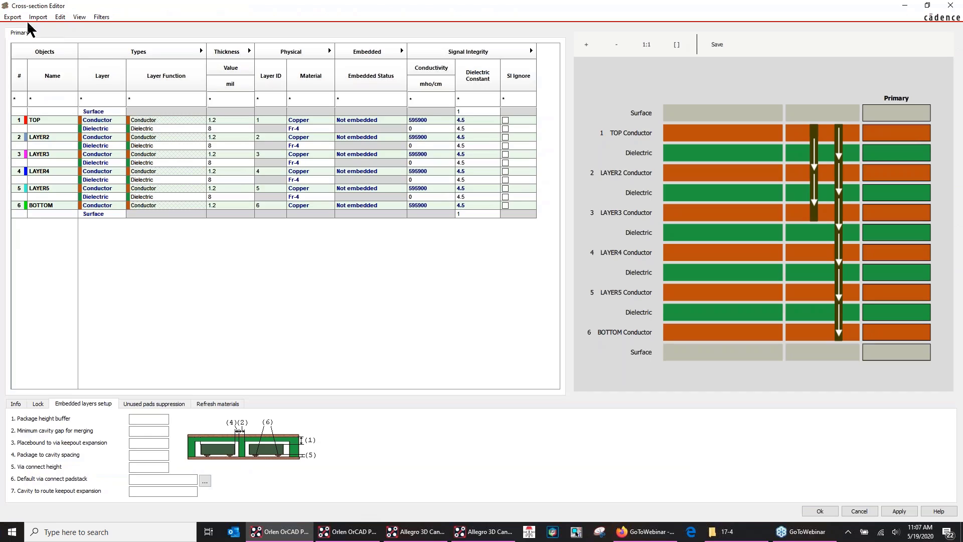
pyautogui.click(8, 18)
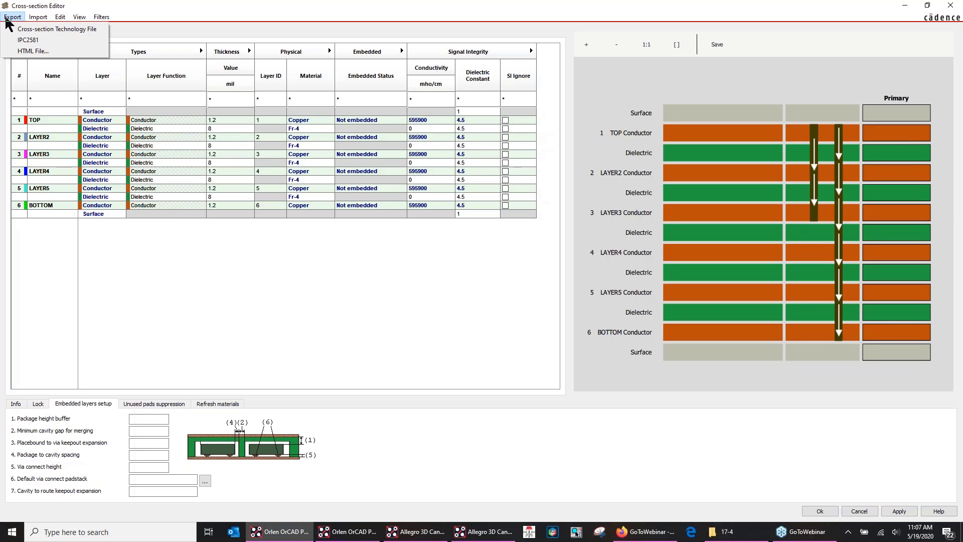
pyautogui.moveTo(31, 19)
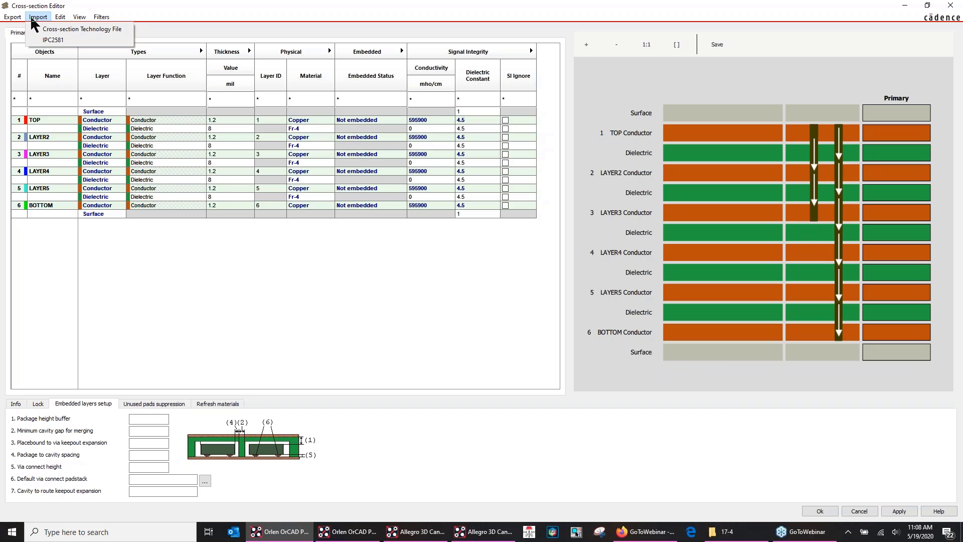
pyautogui.moveTo(13, 18)
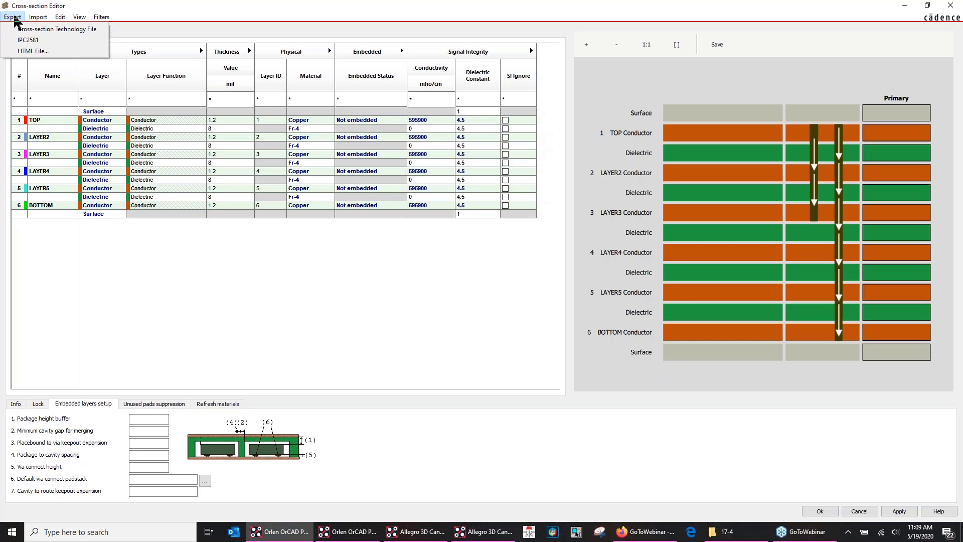
pyautogui.click(60, 17)
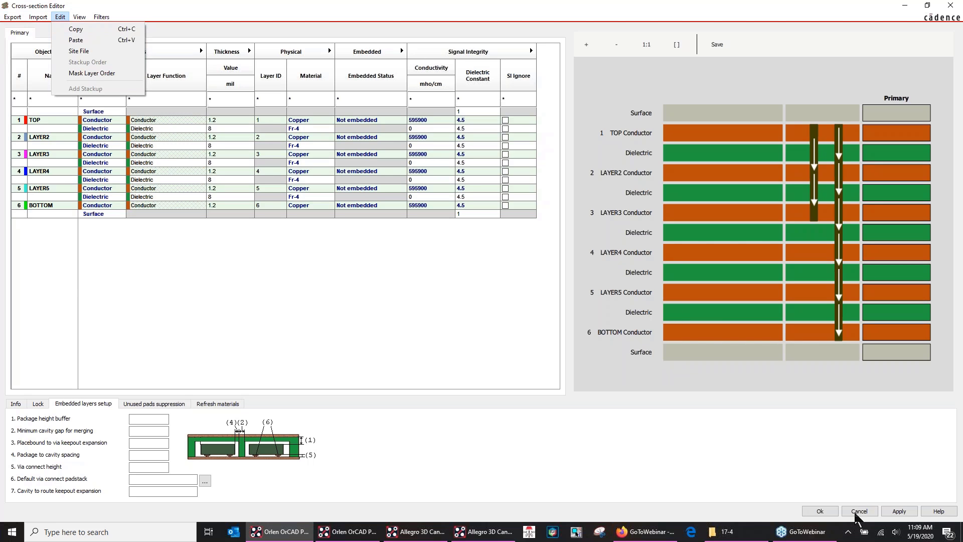
pyautogui.click(857, 516)
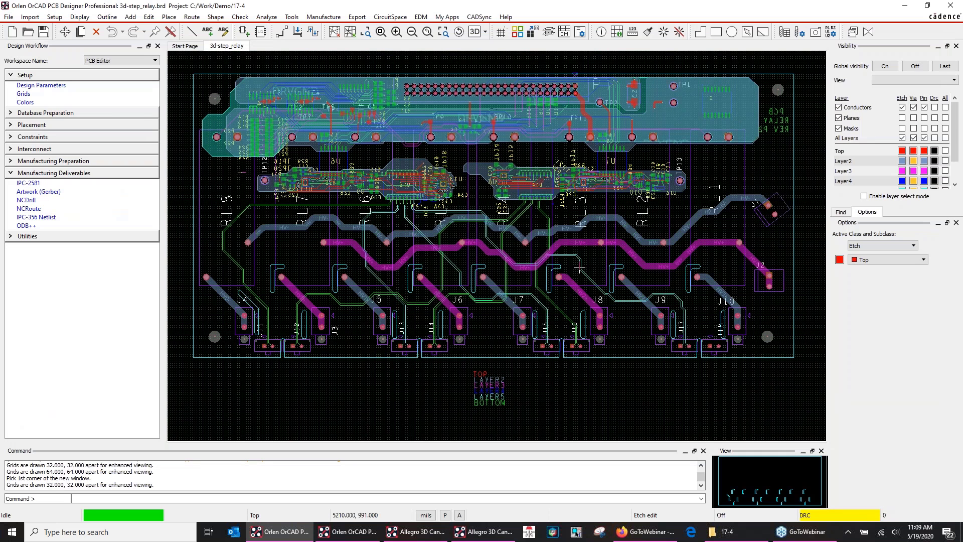
# Review the material library in the Material Editor and the create, copy and delete options for 1OZ_COPPER, leaving without changes
pyautogui.click(54, 17)
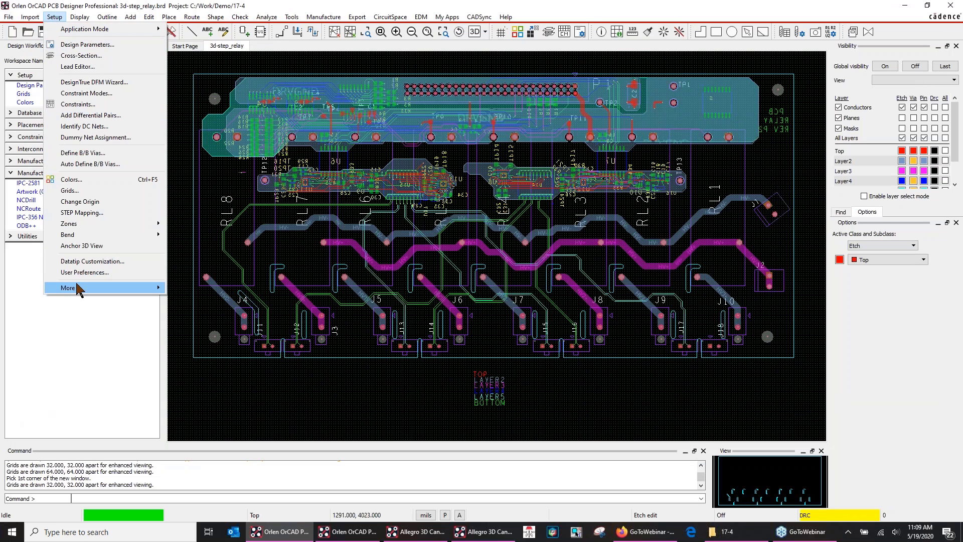
pyautogui.moveTo(78, 286)
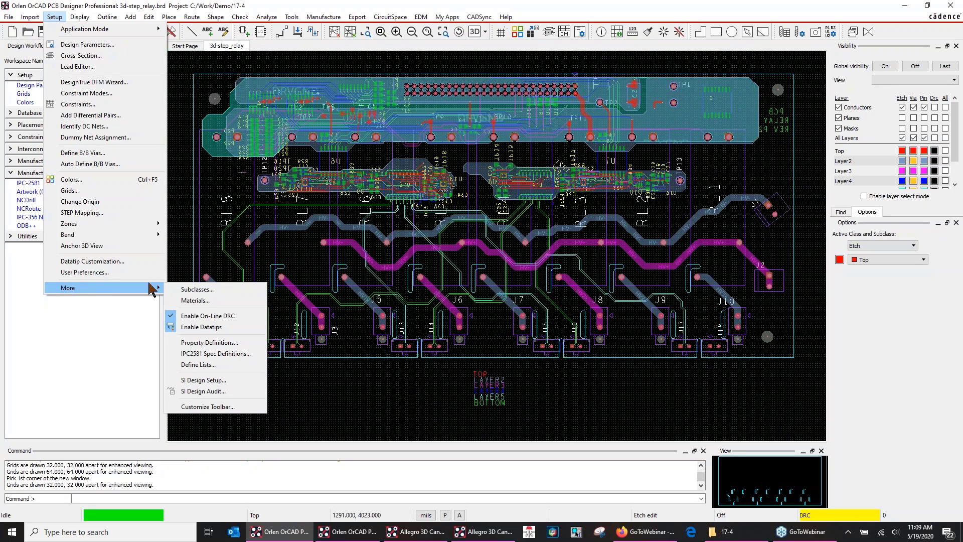
pyautogui.click(212, 302)
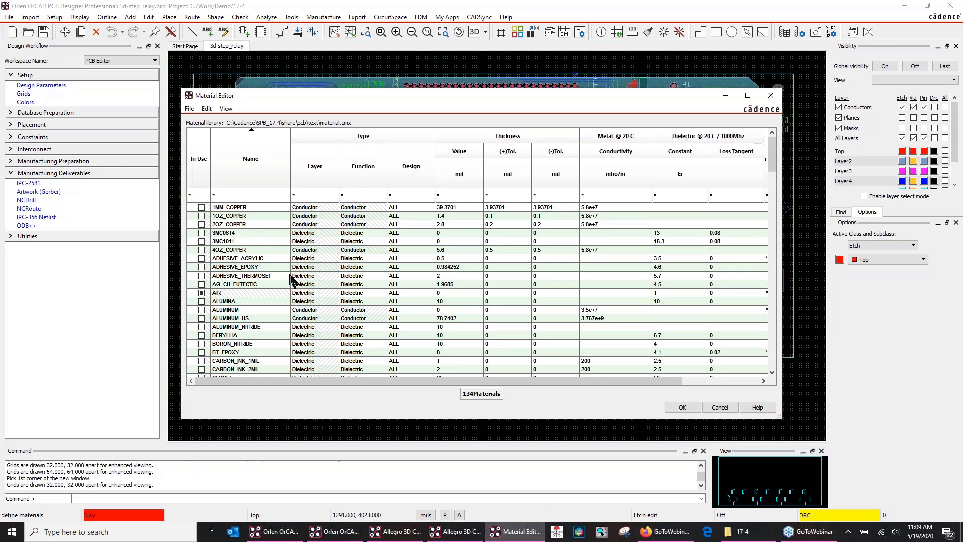
pyautogui.click(256, 216)
pyautogui.rightClick(256, 215)
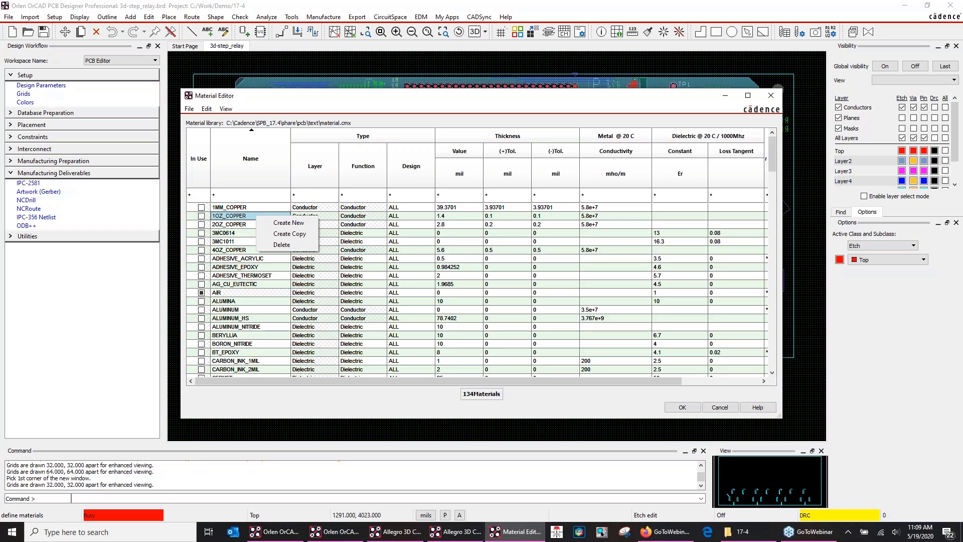
pyautogui.click(720, 408)
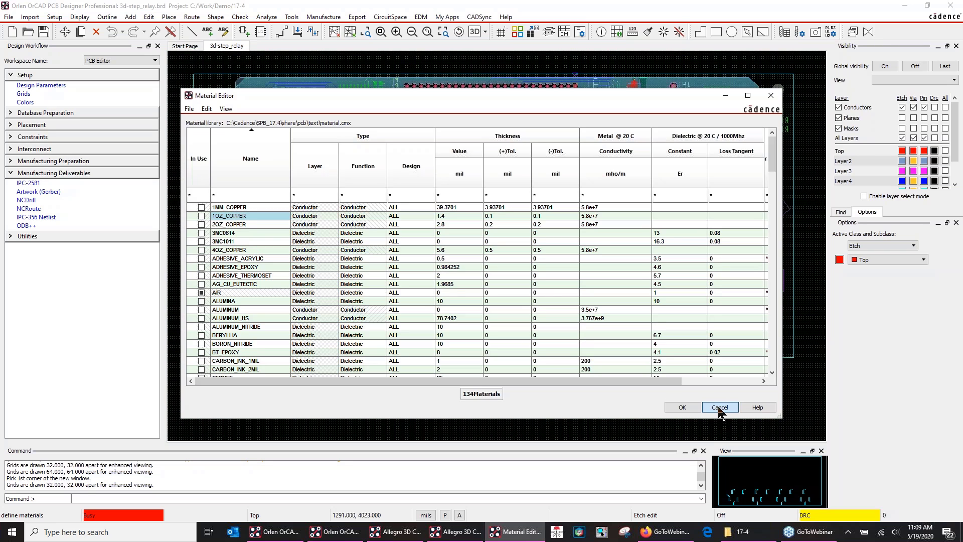
pyautogui.click(720, 408)
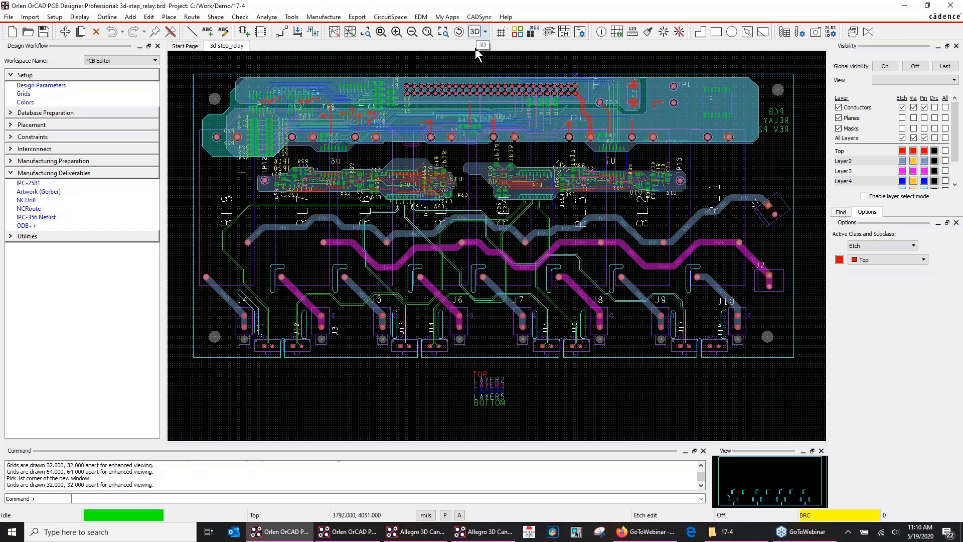
# Switch to the Allegro 3D Canvas of the relay board and examine its bottom and top sides
pyautogui.click(454, 535)
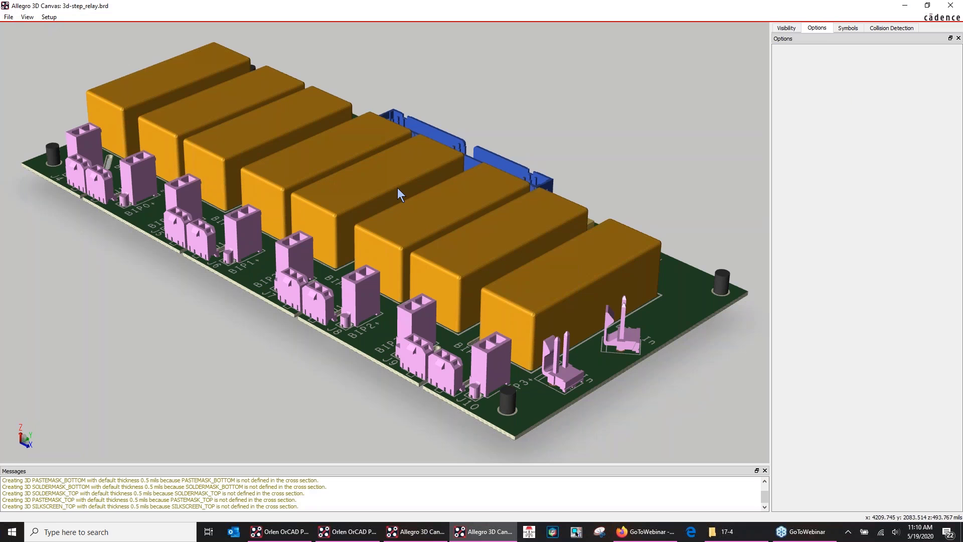
pyautogui.moveTo(398, 193); pyautogui.dragTo(114, 240)
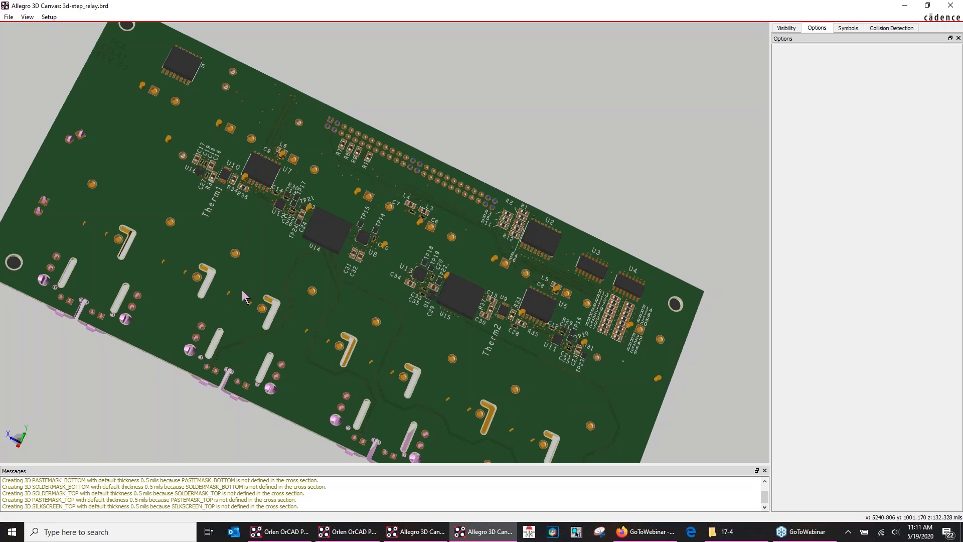
pyautogui.moveTo(242, 289); pyautogui.dragTo(314, 293)
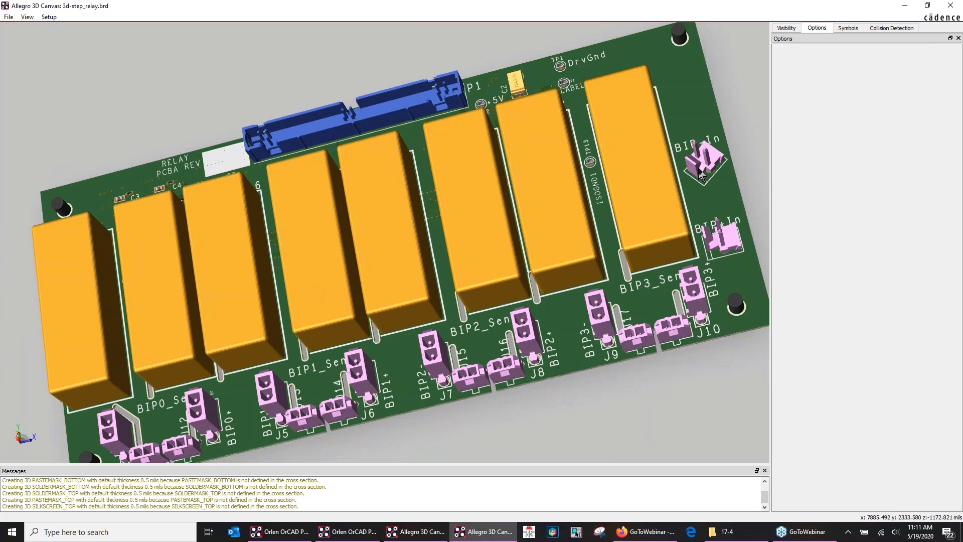
# Calculate the board's component collisions and select RL7 and R31 of the first colliding pair
pyautogui.click(887, 29)
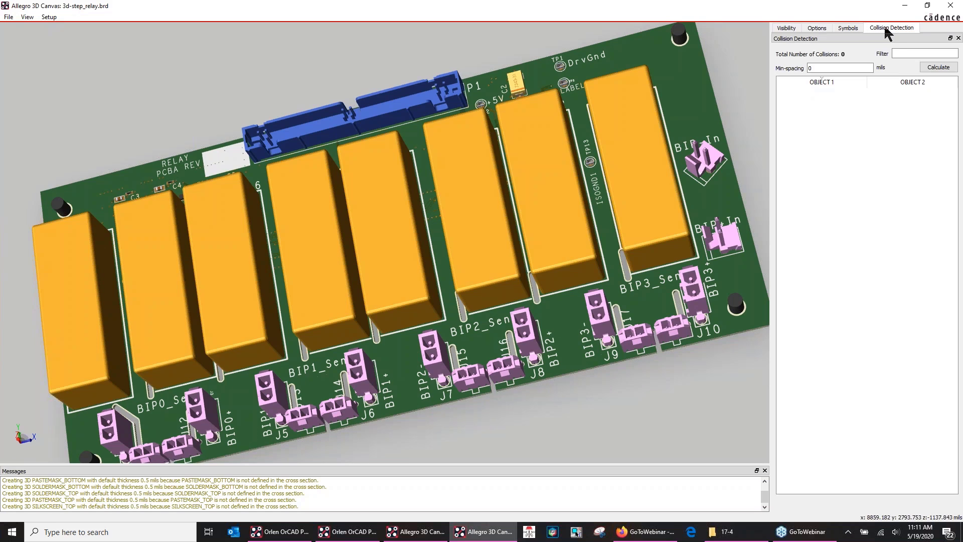
pyautogui.click(937, 67)
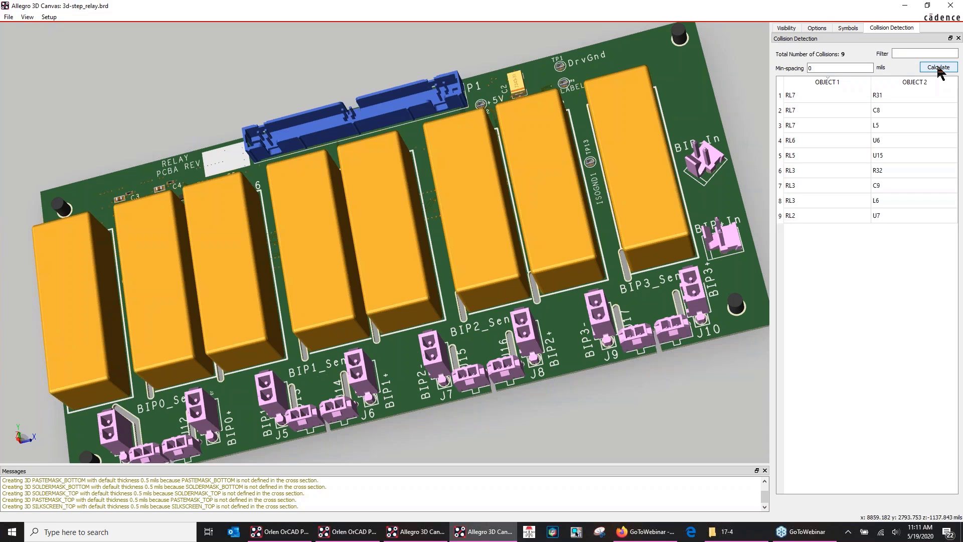
pyautogui.click(813, 69)
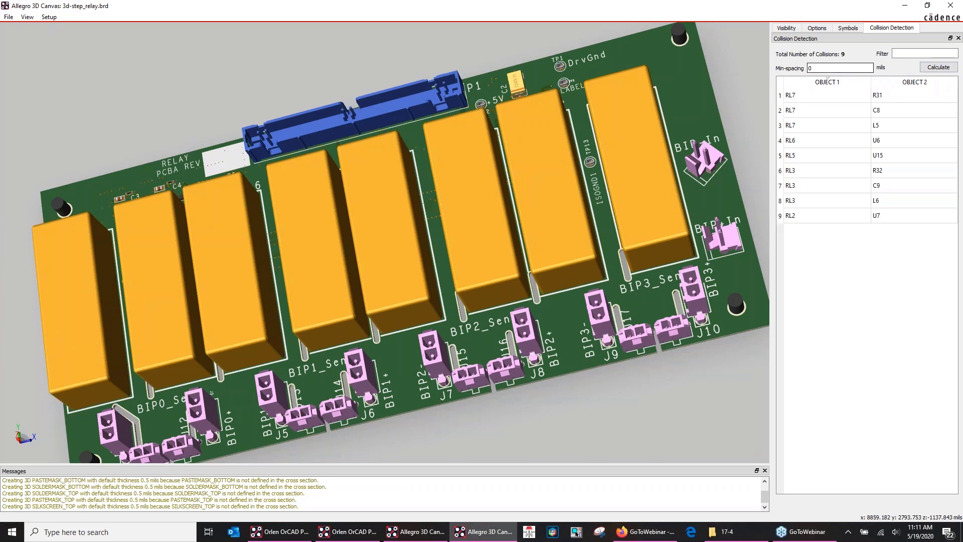
pyautogui.click(796, 96)
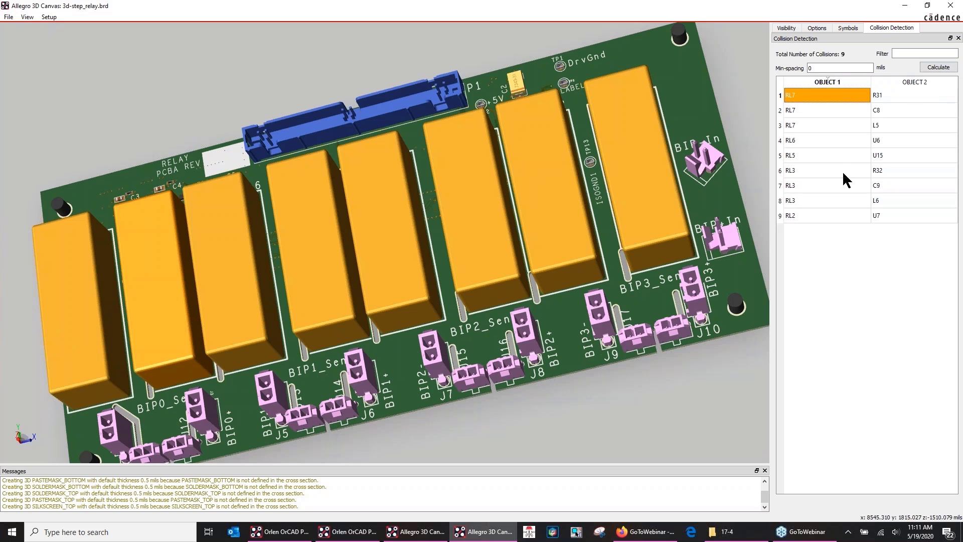
pyautogui.click(880, 98)
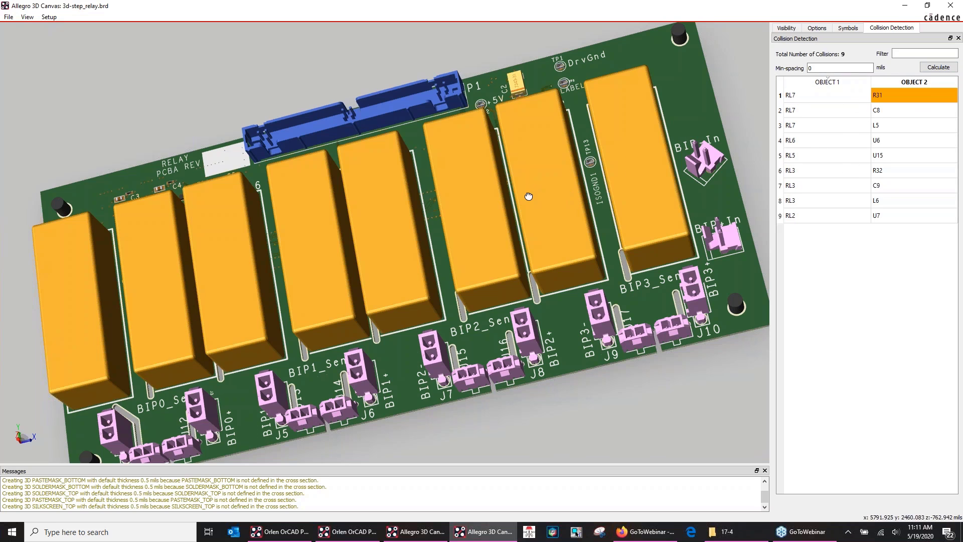
# Examine the board's bottom side up close, highlighting the colliding components C8 and U6, and select the board surface
pyautogui.keyDown('shift'); pyautogui.moveTo(529, 196); pyautogui.dragTo(453, 203, button='middle'); pyautogui.keyUp('shift')
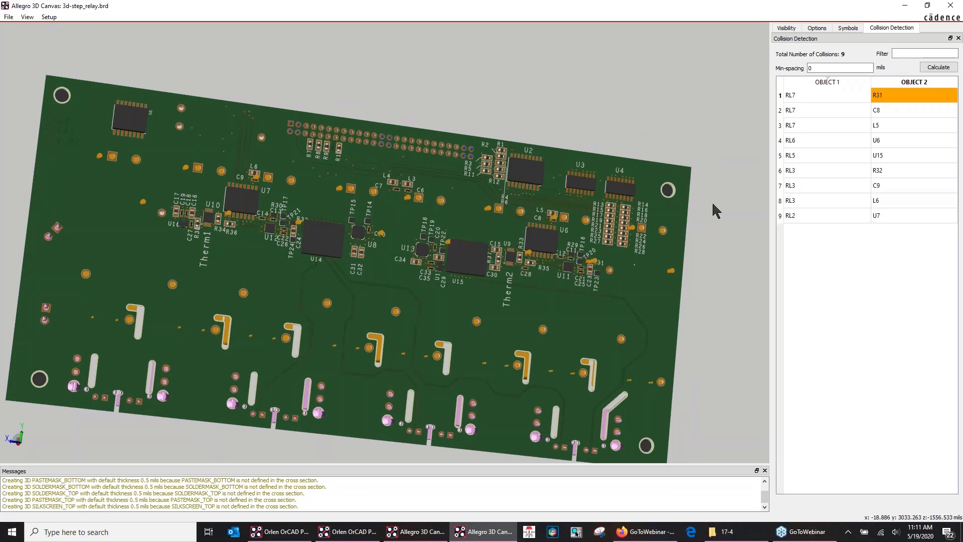
pyautogui.click(890, 111)
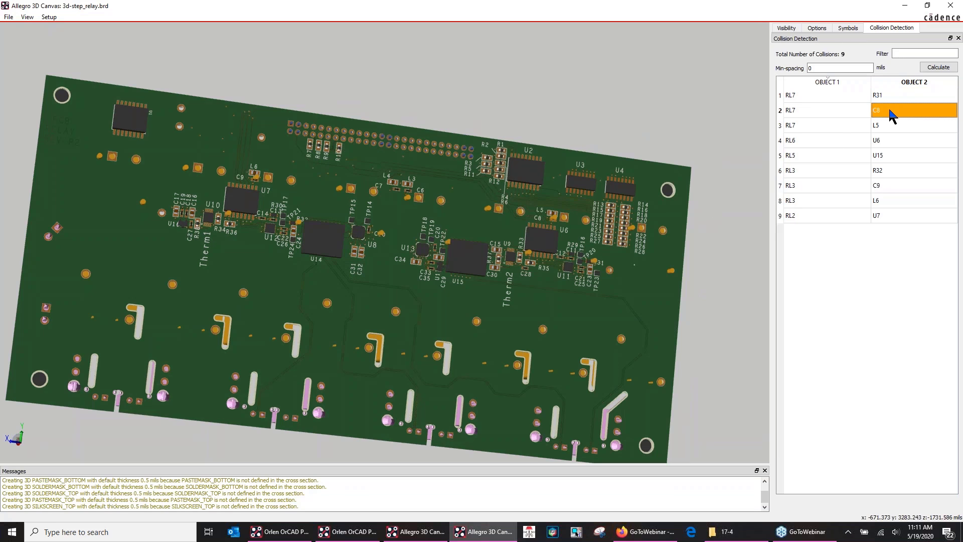
pyautogui.click(881, 140)
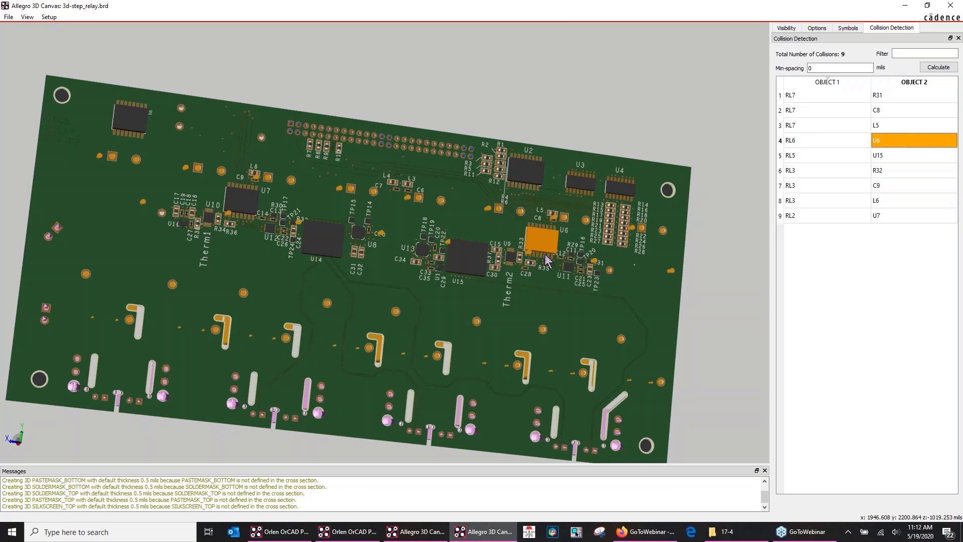
pyautogui.moveTo(546, 257); pyautogui.dragTo(536, 226, button='middle')
pyautogui.scroll(2, 535, 225)
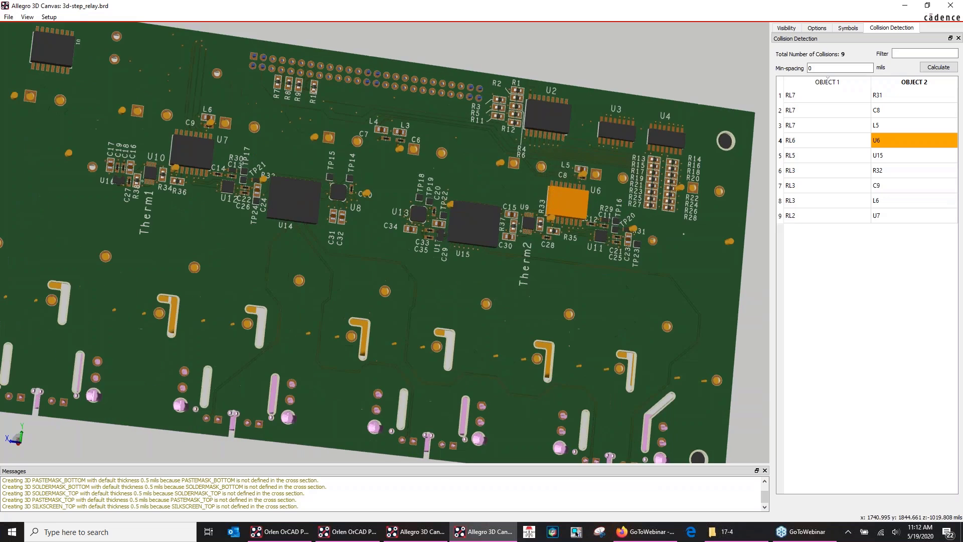
pyautogui.scroll(1, 385, 242)
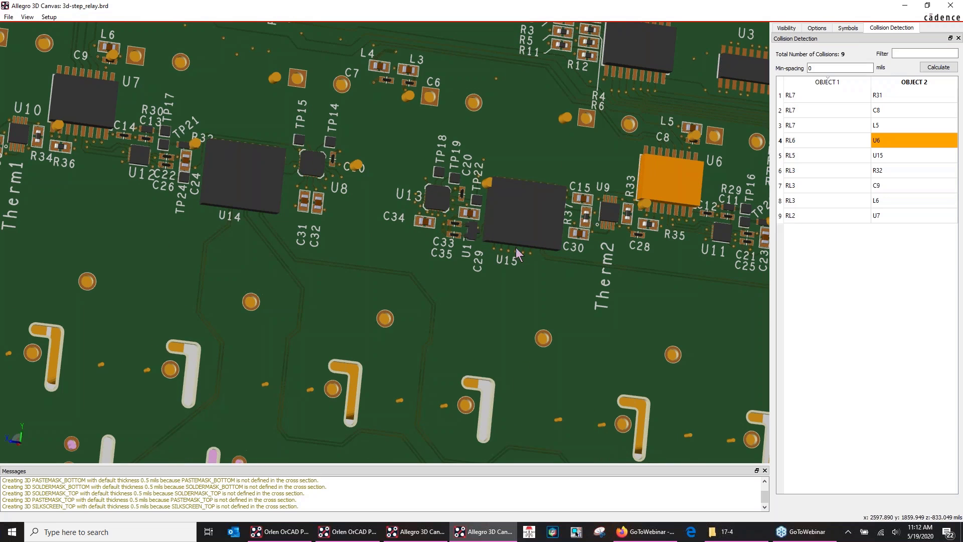
pyautogui.moveTo(564, 248); pyautogui.dragTo(492, 244)
pyautogui.click(563, 134)
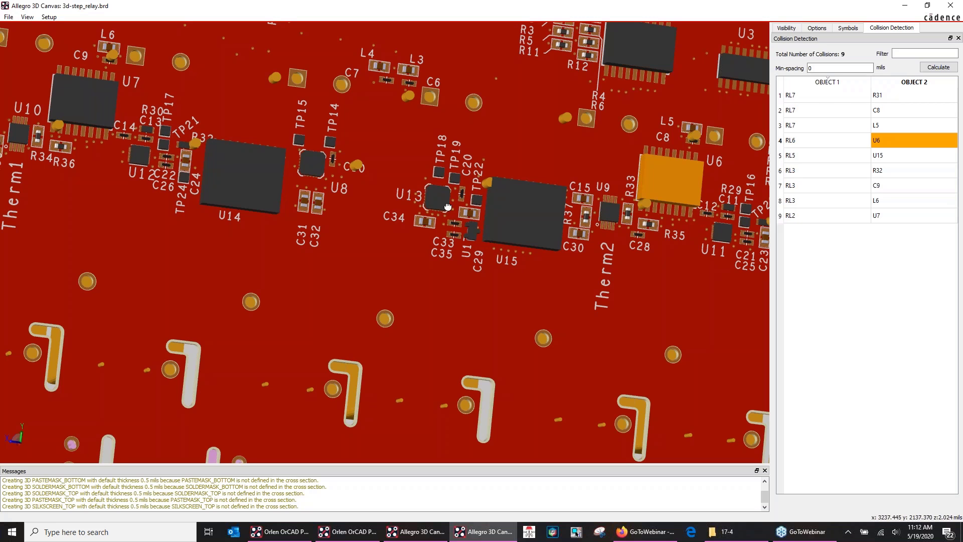
# Examine the relays and connectors on the board's top side, and close the 3D canvas
pyautogui.keyDown('shift'); pyautogui.moveTo(448, 207); pyautogui.dragTo(533, 197, button='middle'); pyautogui.keyUp('shift')
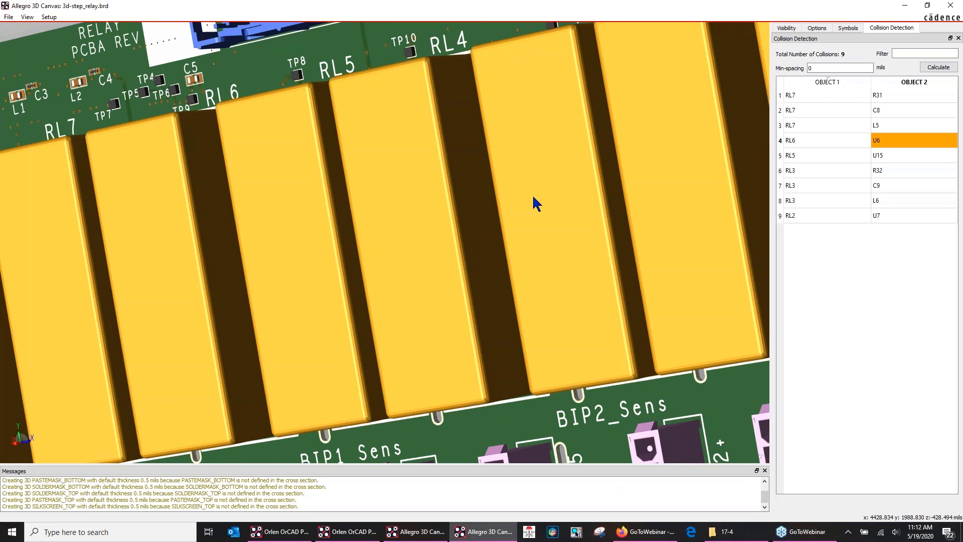
pyautogui.moveTo(534, 197); pyautogui.dragTo(445, 199, button='middle')
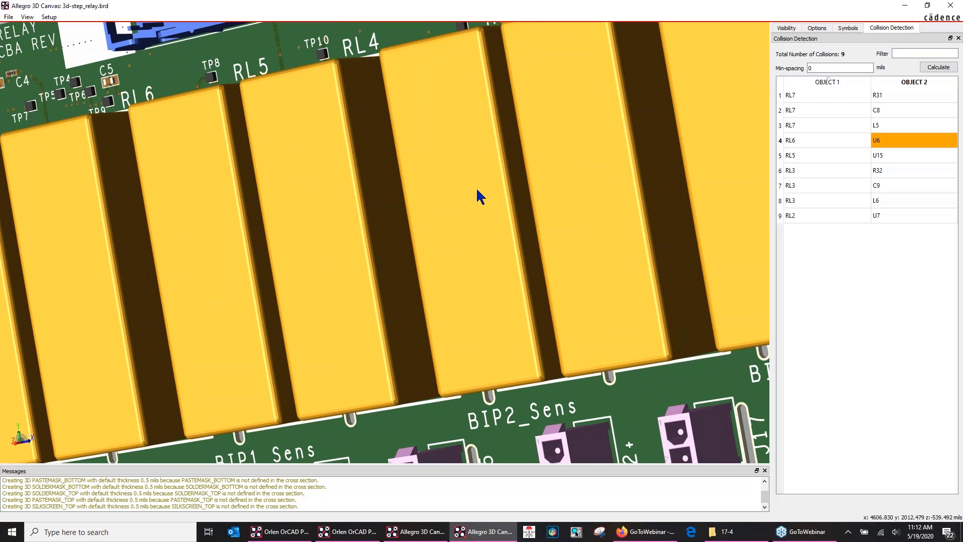
pyautogui.scroll(-2, 477, 189)
pyautogui.scroll(-2, 386, 241)
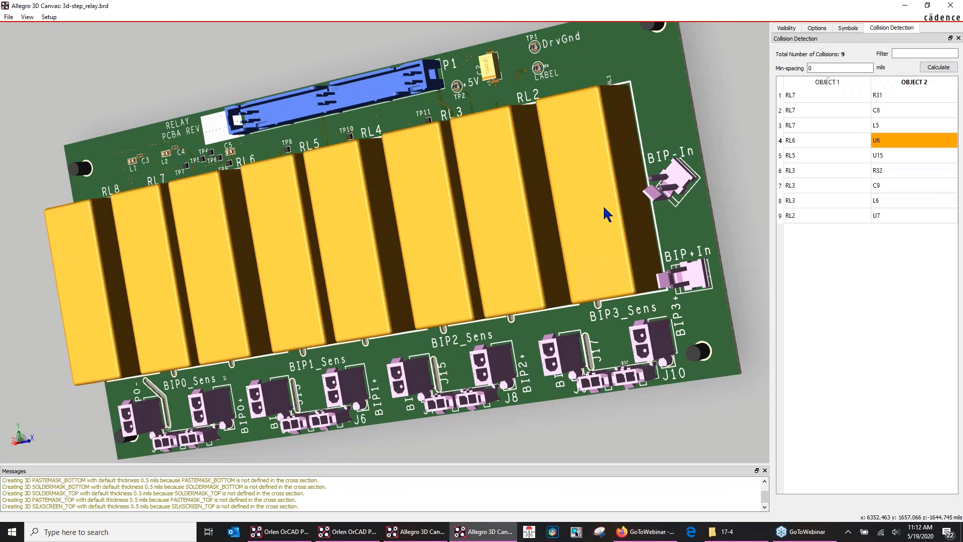
pyautogui.click(949, 5)
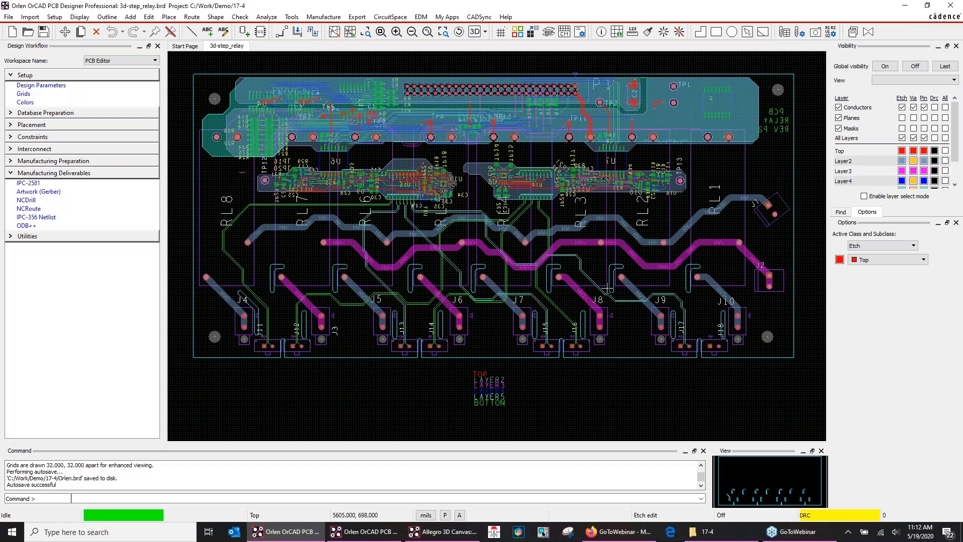
# Show the element details of connector symbol J1 and close the report
pyautogui.click(602, 32)
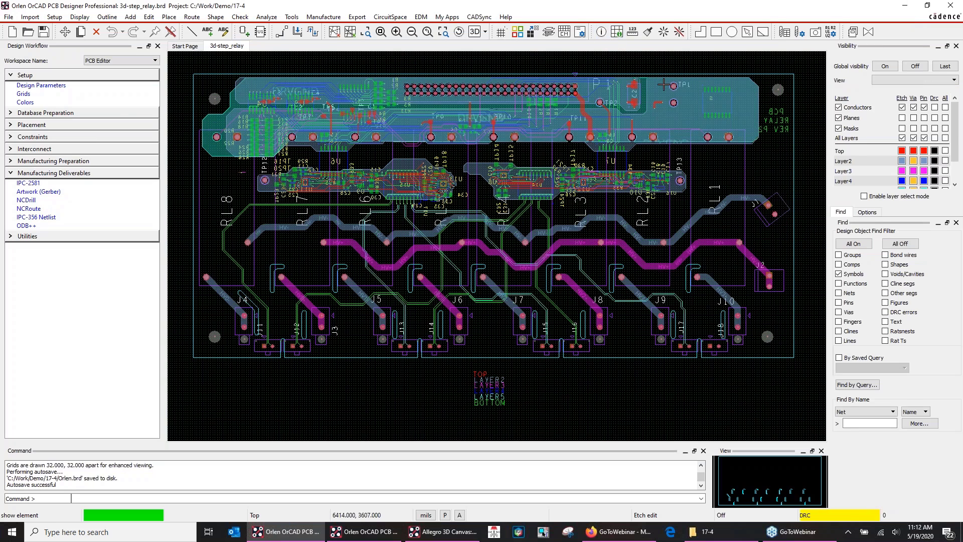
pyautogui.click(768, 205)
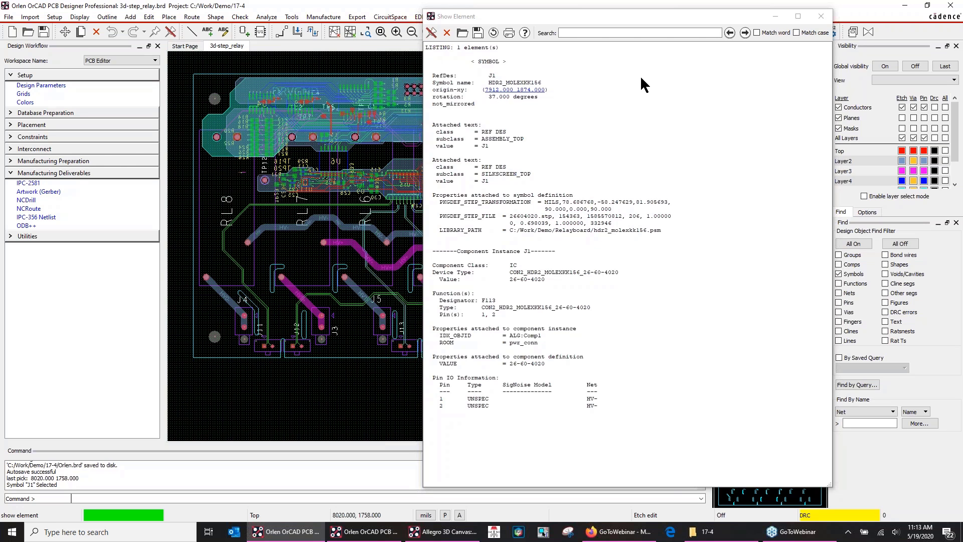
pyautogui.press('Escape')
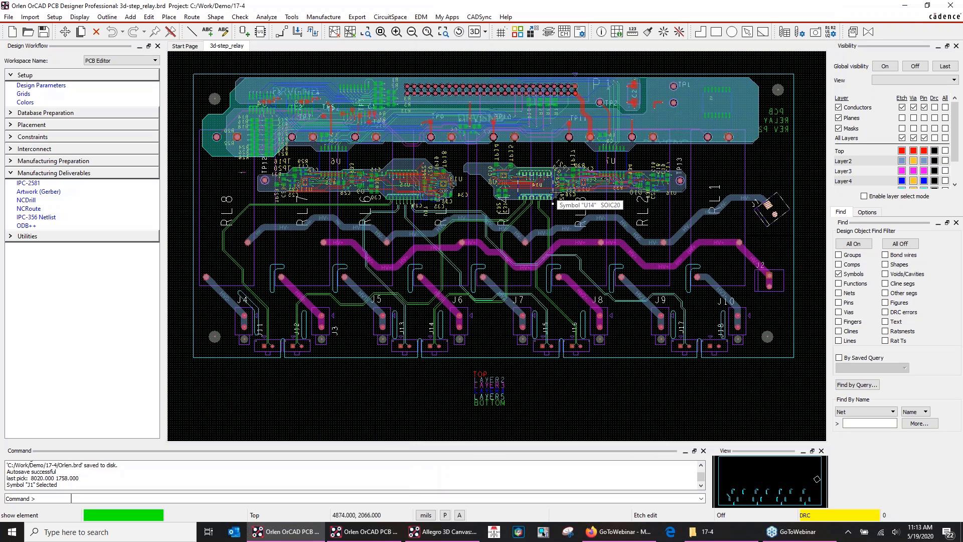
# Inspect the STEP mapping of package HDR2_MOLEX43650 with the symbol and model overlaid, in the Left view
pyautogui.click(54, 17)
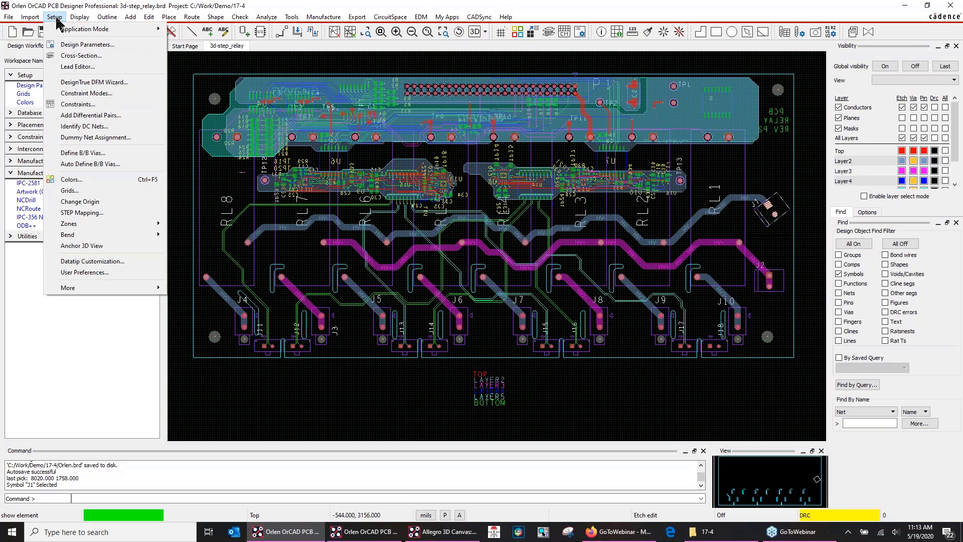
pyautogui.click(95, 212)
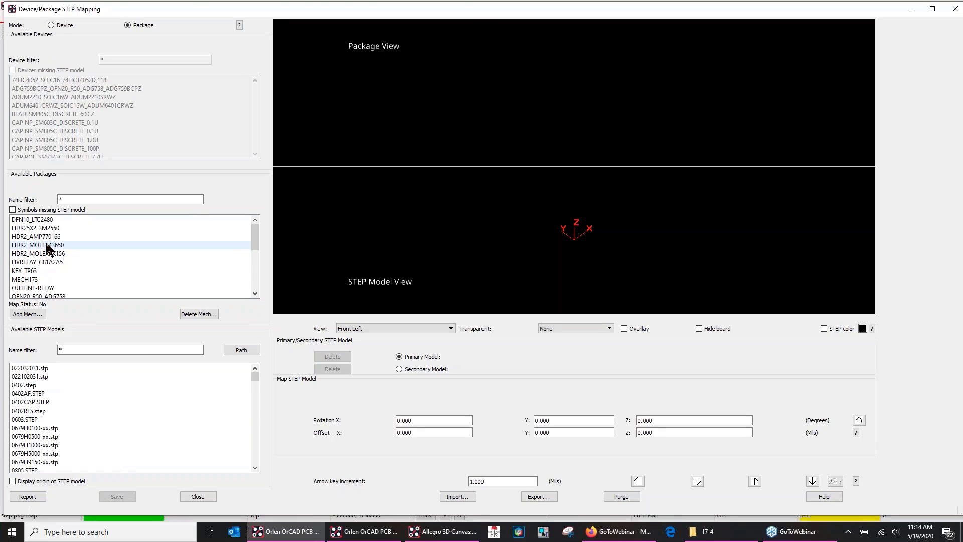
pyautogui.click(48, 246)
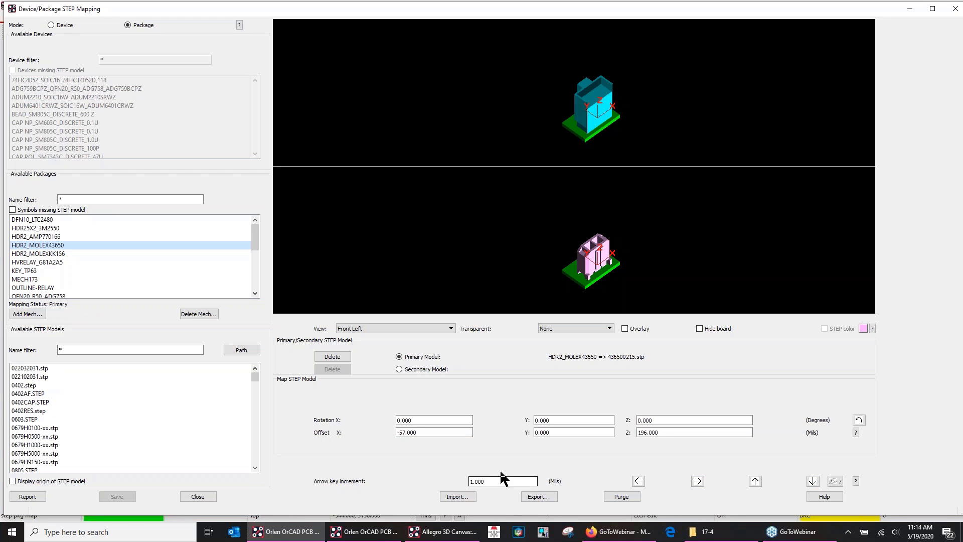
pyautogui.click(624, 328)
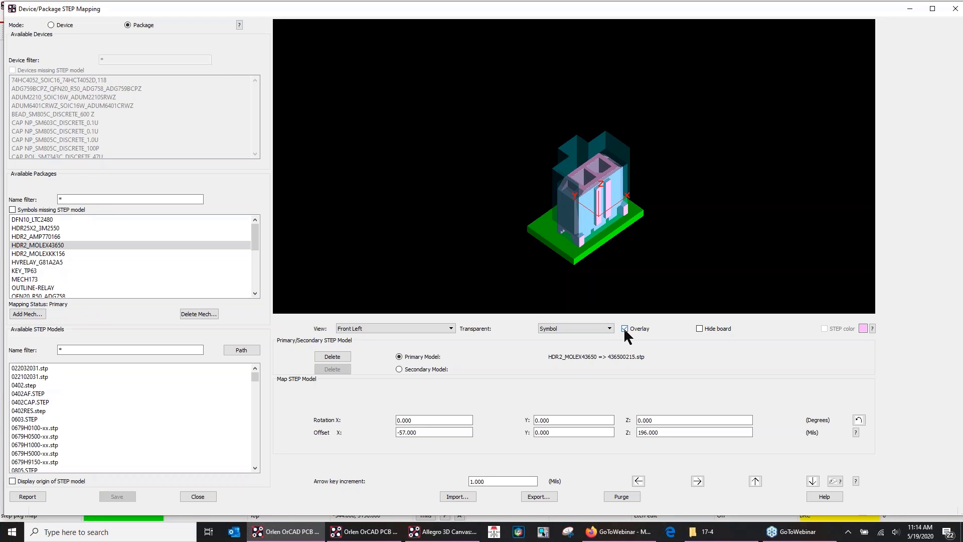
pyautogui.click(450, 328)
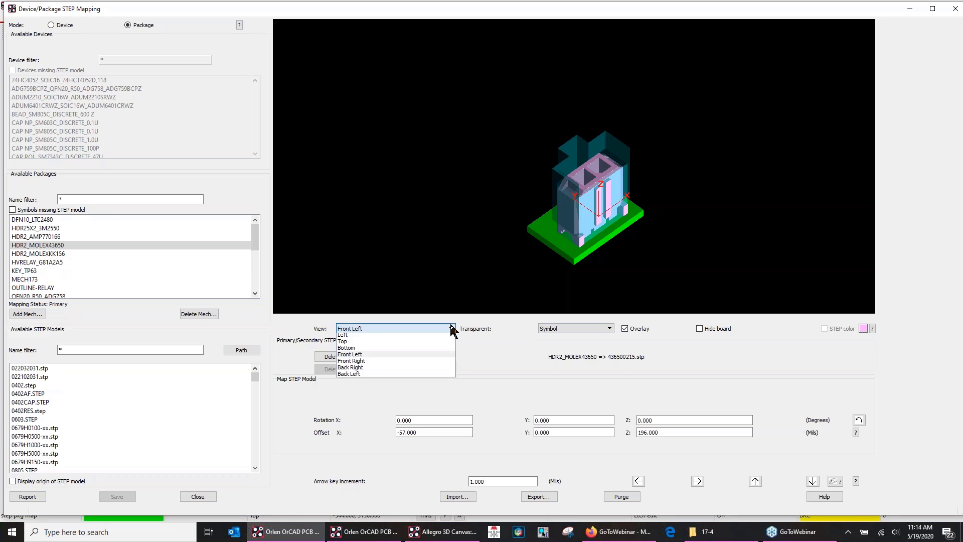
pyautogui.click(431, 336)
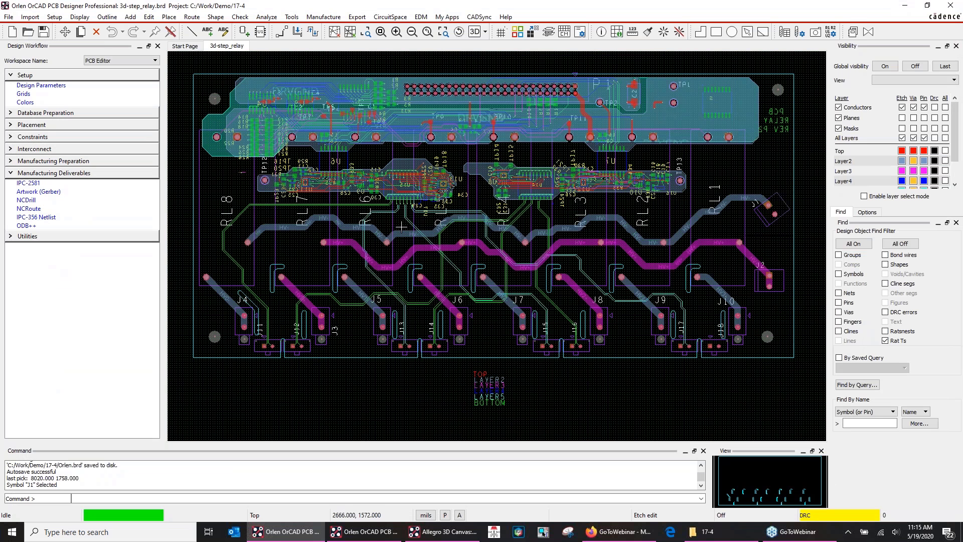
# Switch to the Allegro 3D Canvas of Controller_3D.brd and orbit the board to view its top side
pyautogui.click(901, 8)
pyautogui.moveTo(361, 532)
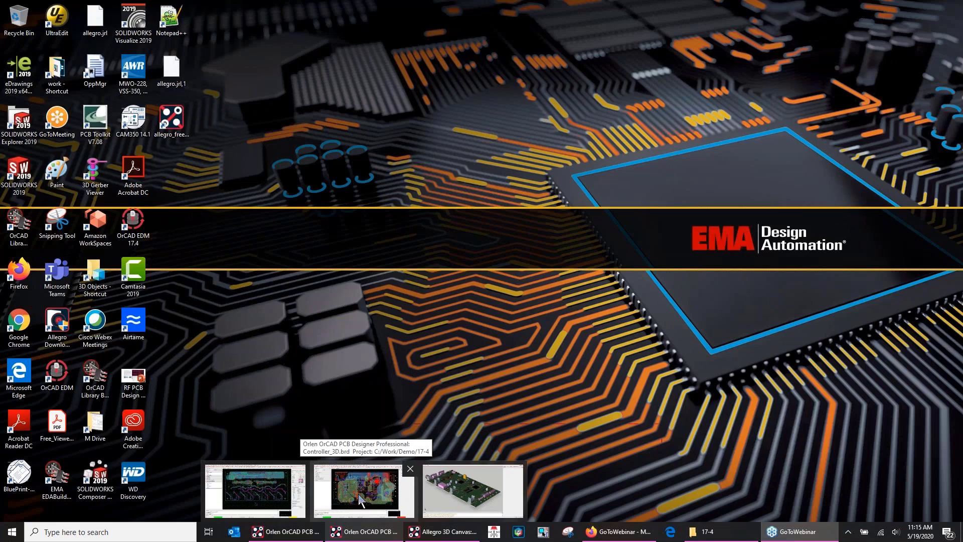
pyautogui.click(358, 494)
pyautogui.moveTo(448, 536)
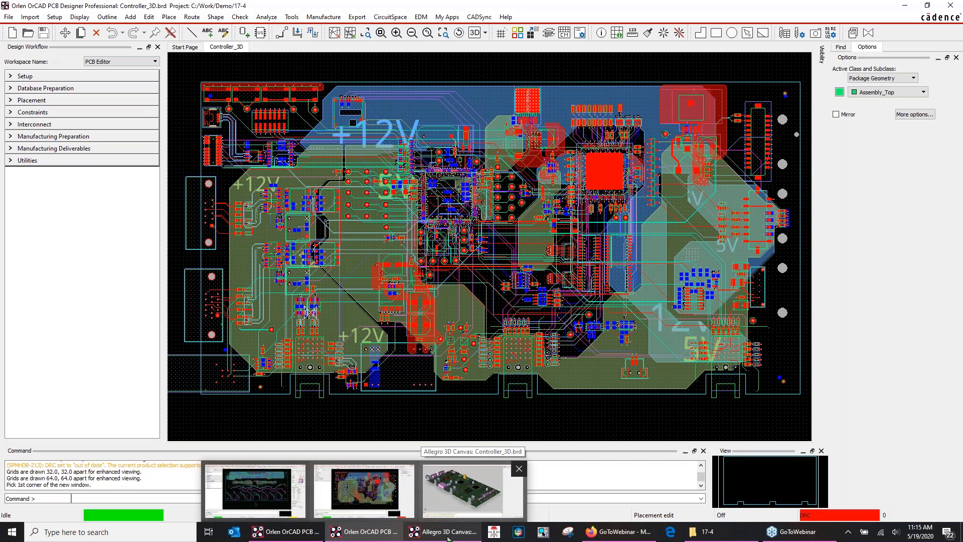
pyautogui.click(464, 504)
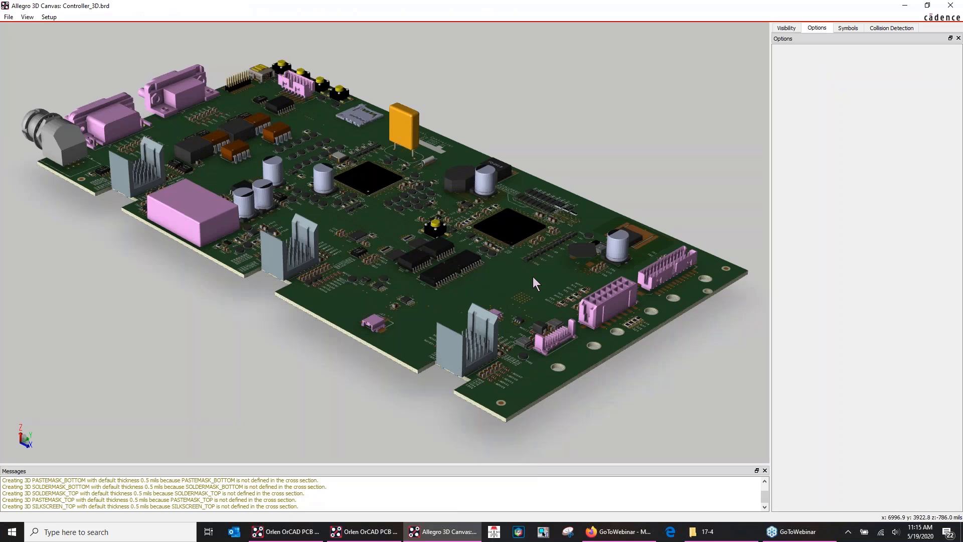
pyautogui.keyDown('shift'); pyautogui.moveTo(526, 270); pyautogui.dragTo(404, 229, button='middle'); pyautogui.keyUp('shift')
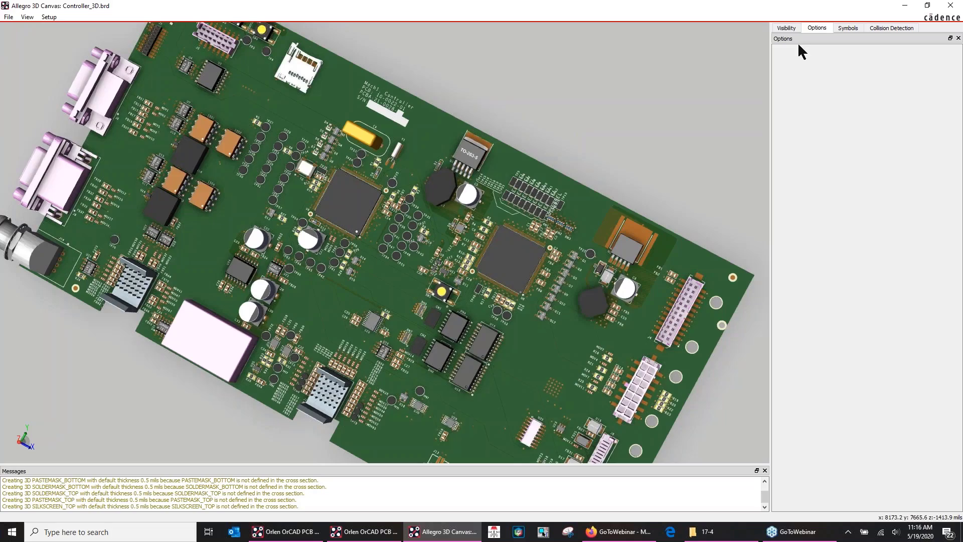
# Calculate the controller board's collisions and select U2 and C39 of the colliding pair
pyautogui.click(887, 27)
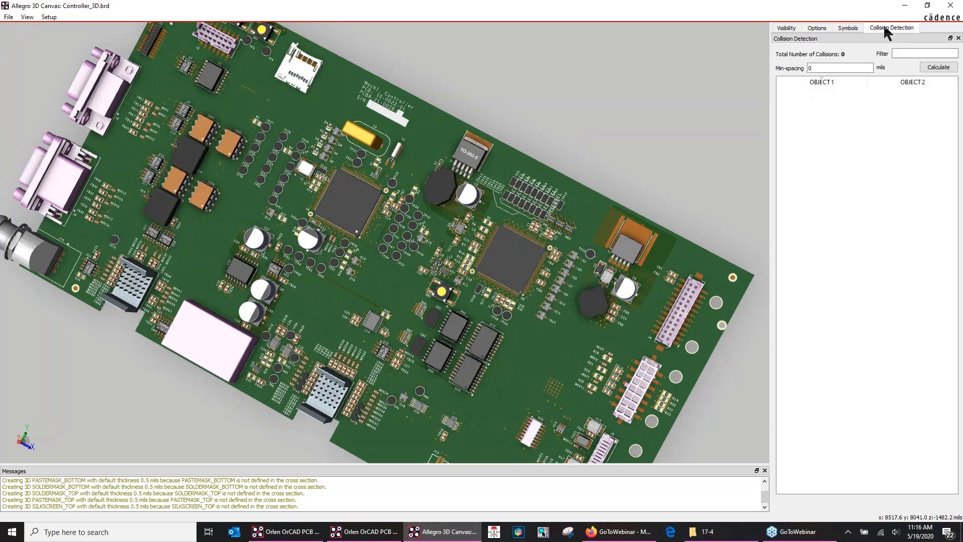
pyautogui.click(931, 69)
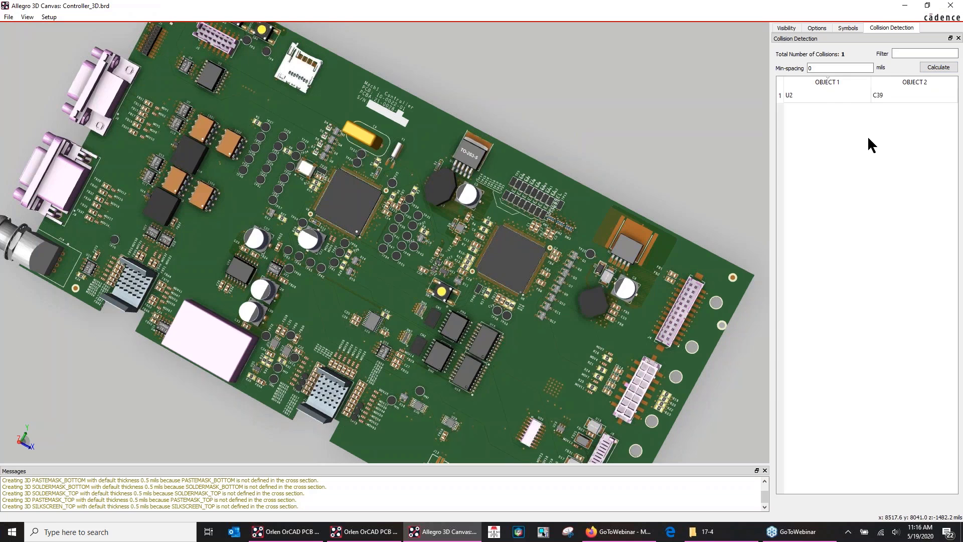
pyautogui.click(792, 98)
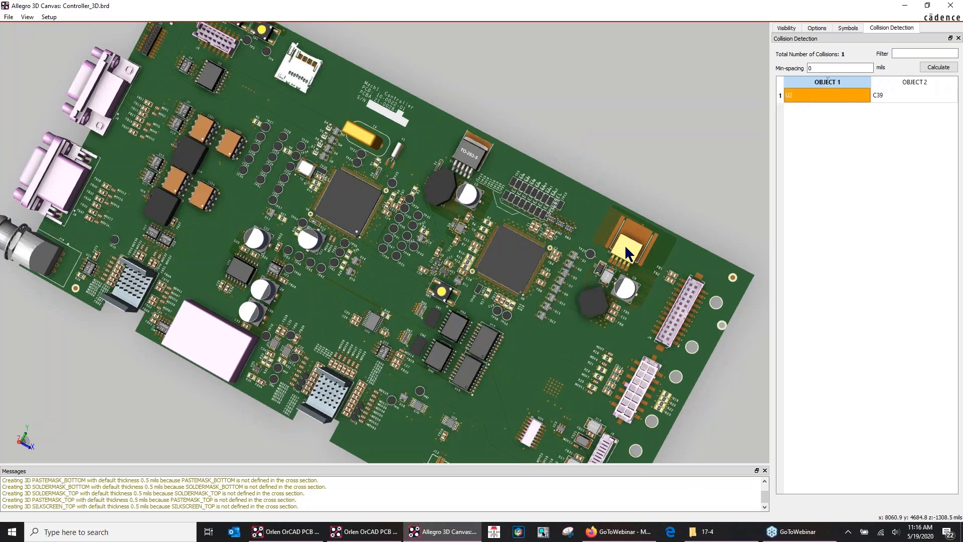
pyautogui.click(880, 99)
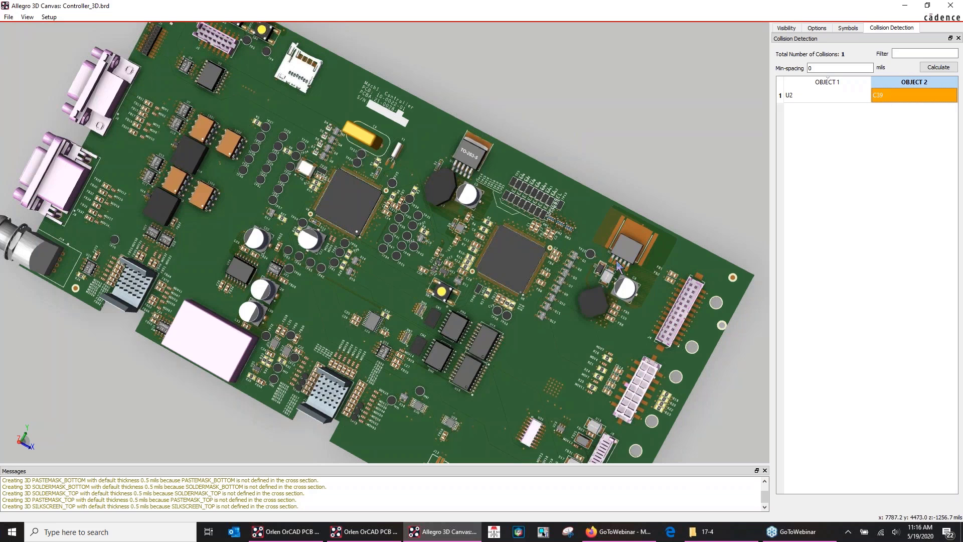
# Examine U2 and C39 up close on the controller board's bottom side, selecting the board surface and clearing the selection
pyautogui.moveTo(667, 281); pyautogui.dragTo(592, 273, button='middle')
pyautogui.scroll(2, 314, 243)
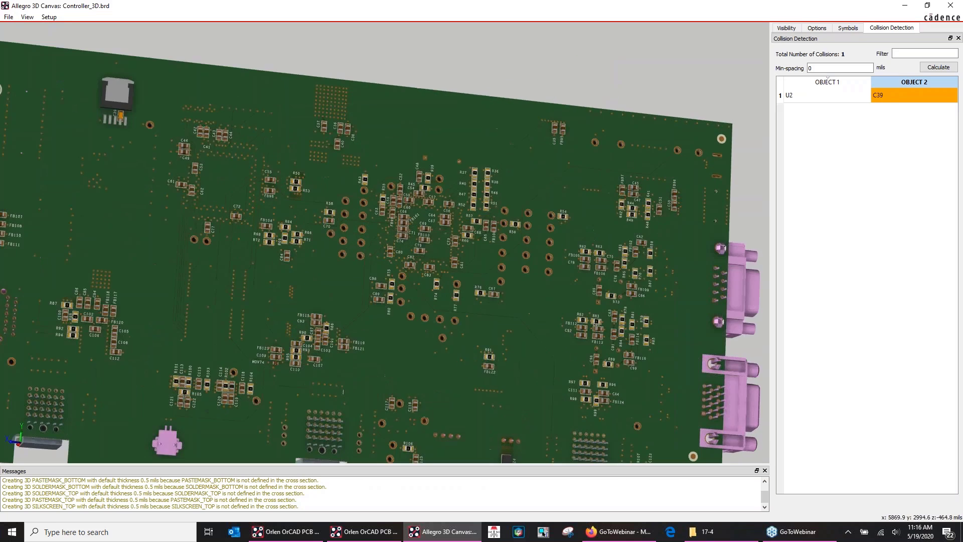
pyautogui.scroll(2, 219, 178)
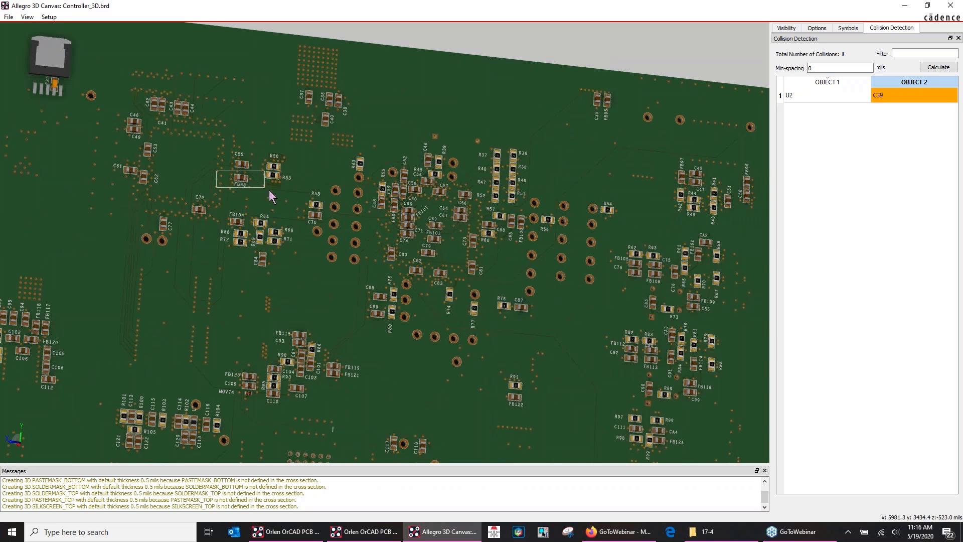
pyautogui.moveTo(152, 92); pyautogui.dragTo(453, 215, button='middle')
pyautogui.scroll(2, 453, 216)
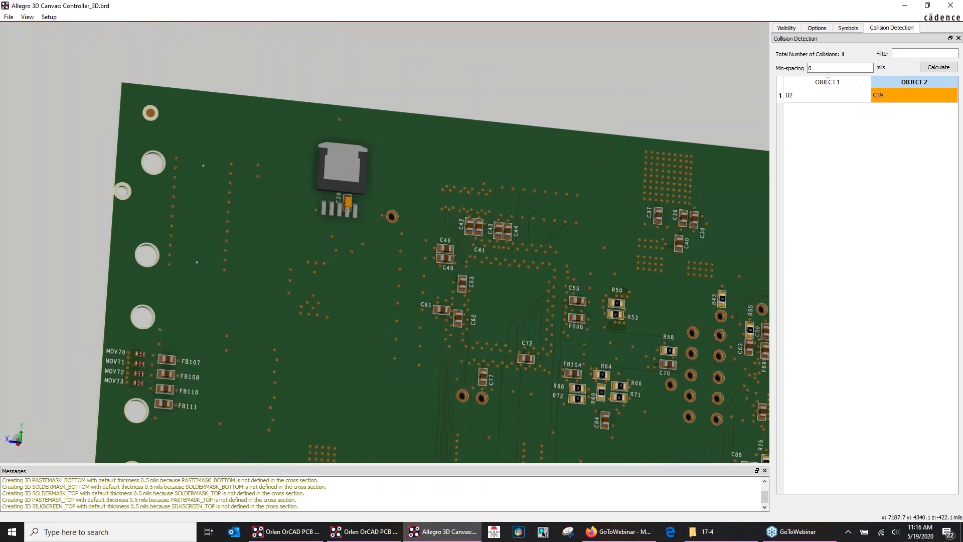
pyautogui.scroll(3, 384, 242)
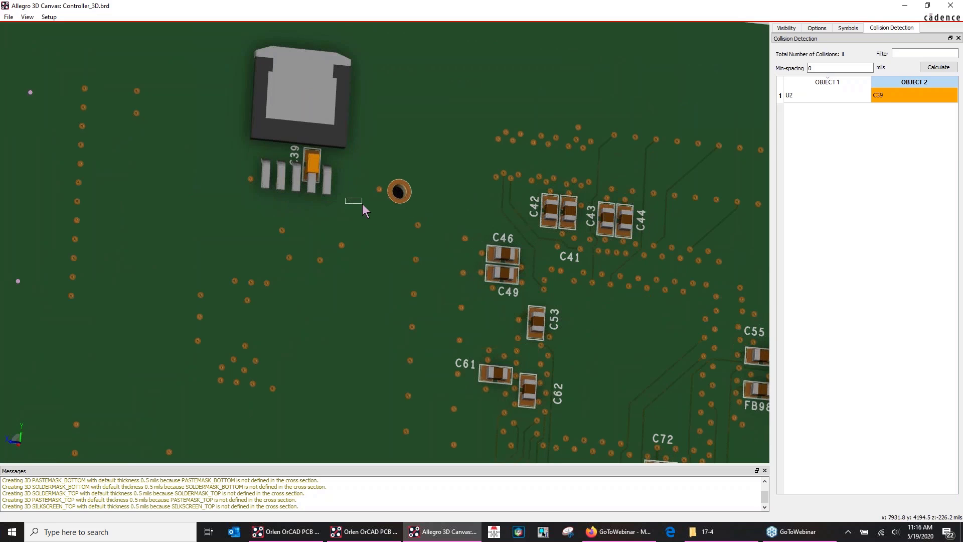
pyautogui.moveTo(346, 199); pyautogui.dragTo(244, 49)
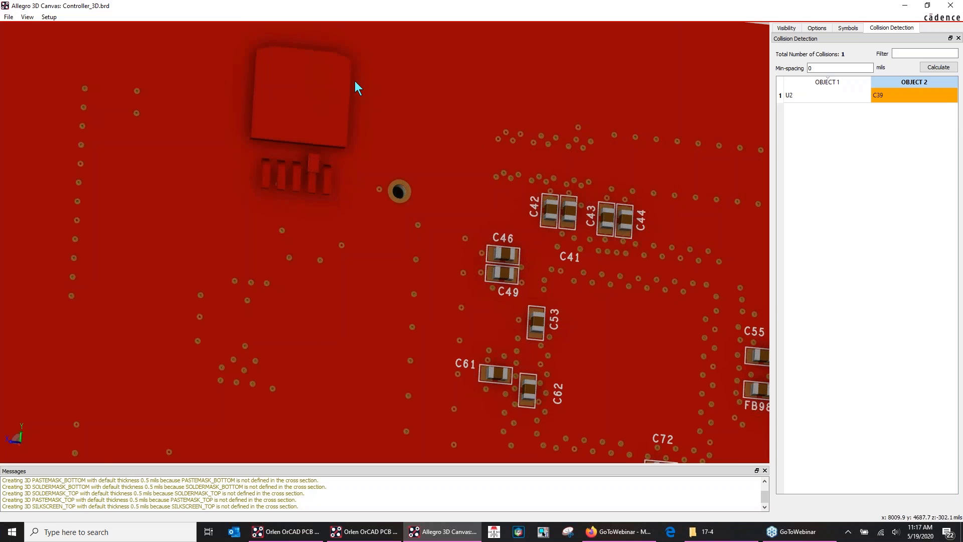
pyautogui.scroll(-2, 372, 87)
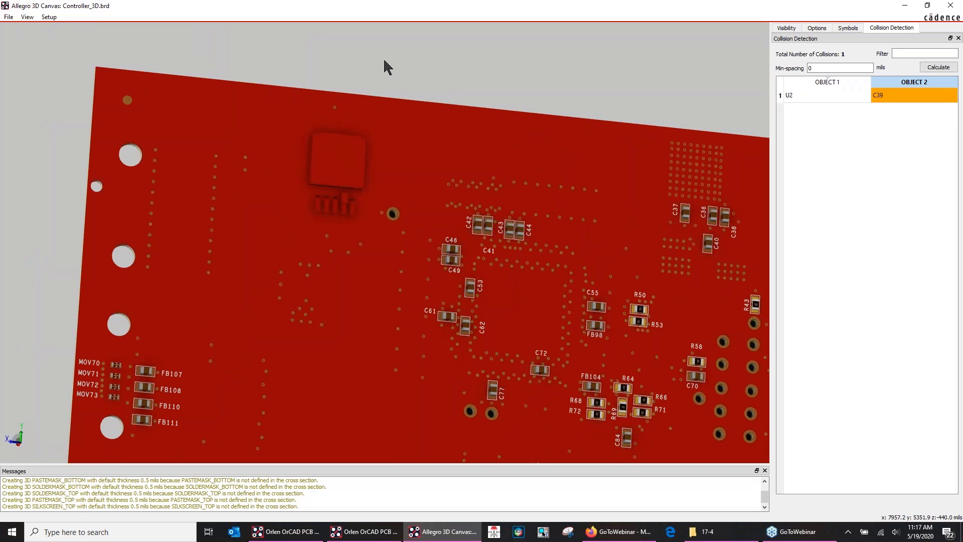
pyautogui.click(384, 58)
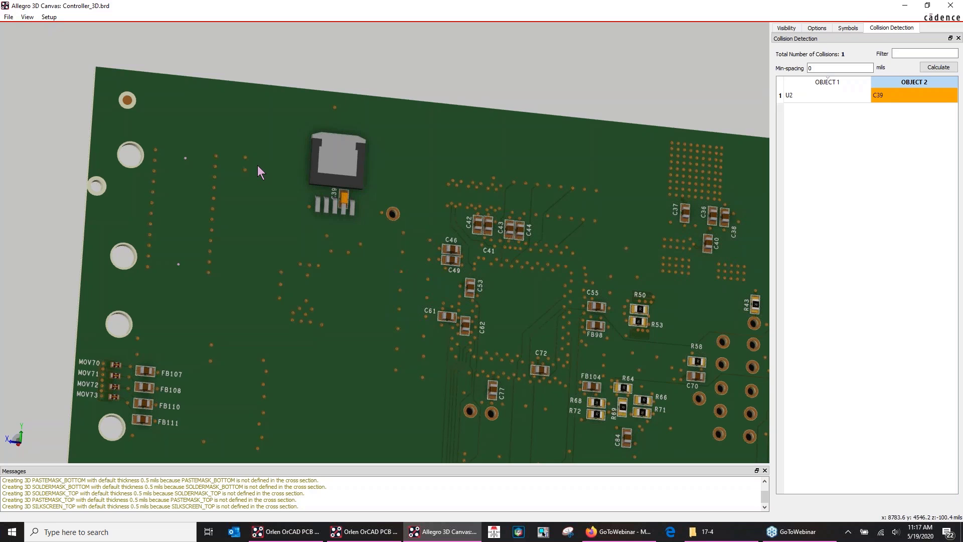
# Move capacitor C6 on the board's top side to the free spot beside J4's upper end, and switch to the Controller_3D layout
pyautogui.moveTo(257, 166); pyautogui.dragTo(288, 170)
pyautogui.keyDown('shift'); pyautogui.moveTo(292, 172); pyautogui.dragTo(311, 182, button='middle'); pyautogui.keyUp('shift')
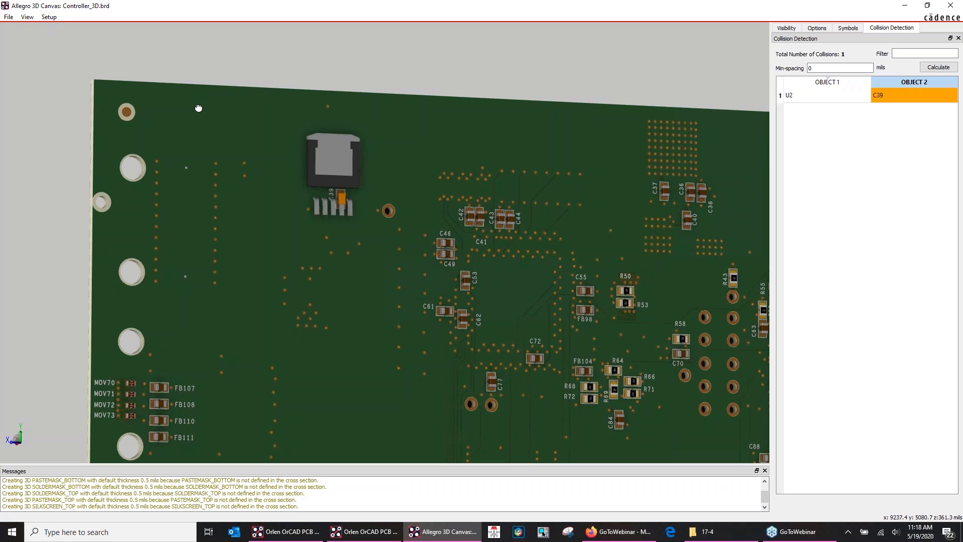
pyautogui.moveTo(199, 108); pyautogui.dragTo(210, 84, button='middle')
pyautogui.keyDown('shift'); pyautogui.moveTo(249, 134); pyautogui.dragTo(321, 147, button='middle'); pyautogui.keyUp('shift')
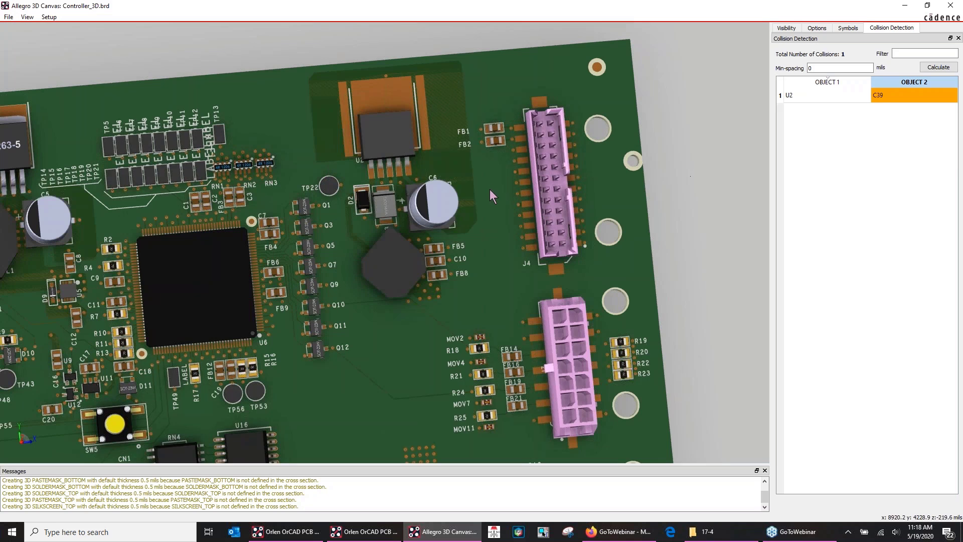
pyautogui.click(440, 195)
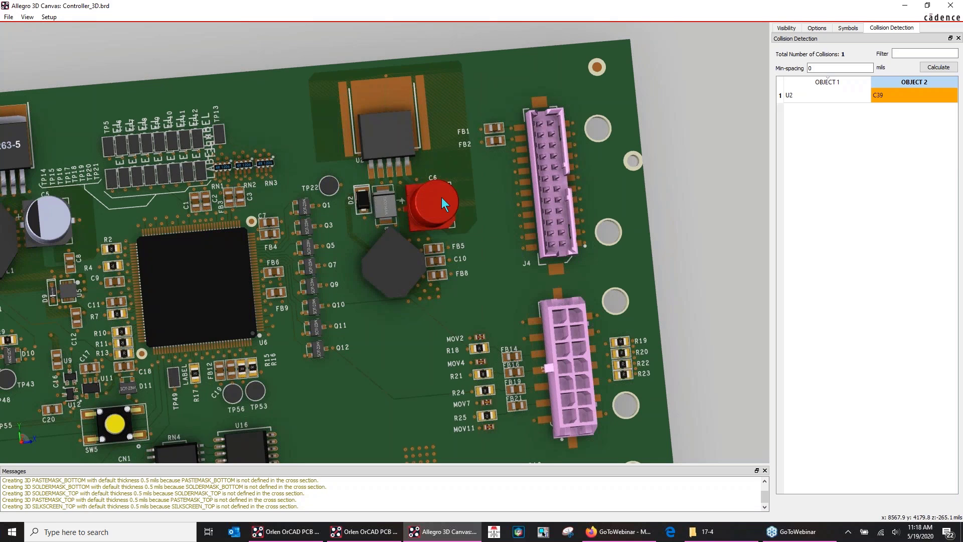
pyautogui.rightClick(441, 197)
pyautogui.click(457, 203)
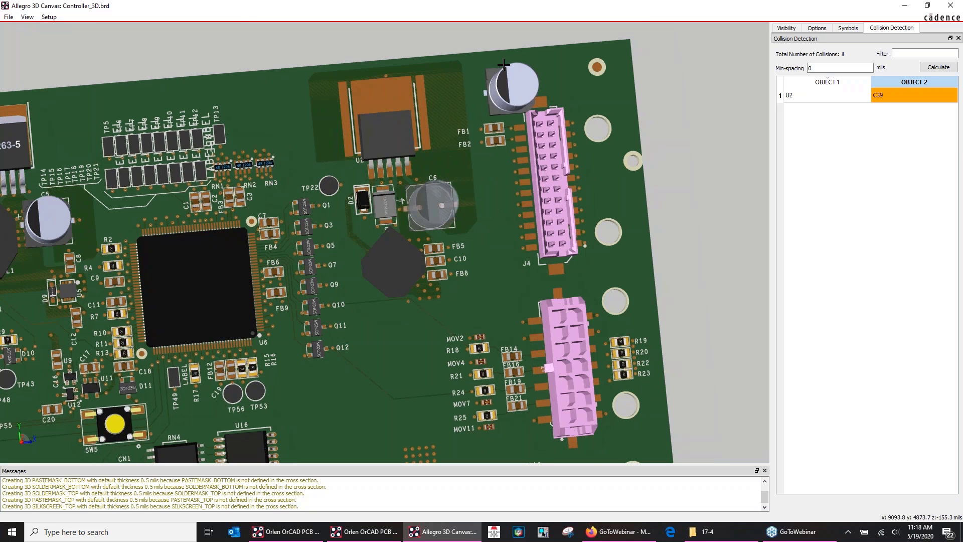
pyautogui.click(485, 90)
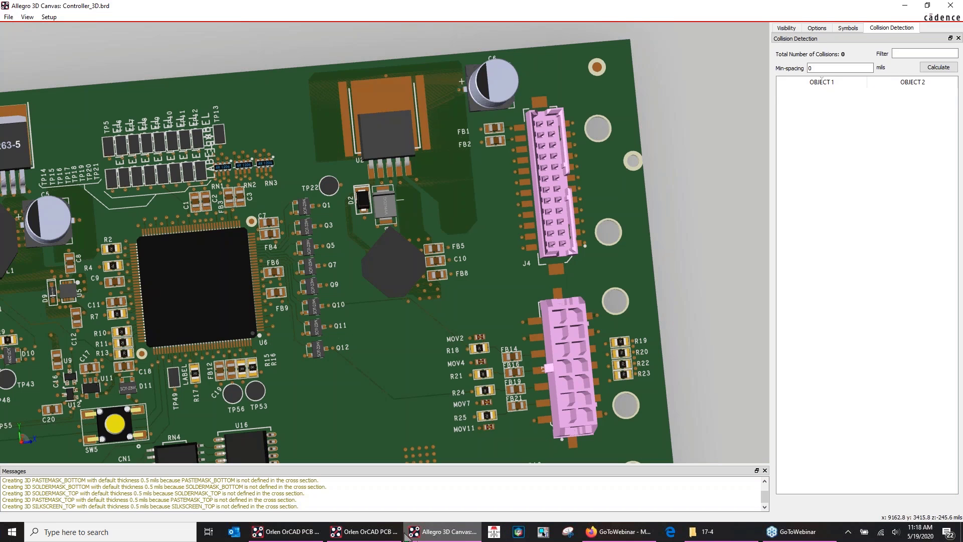
pyautogui.moveTo(359, 534)
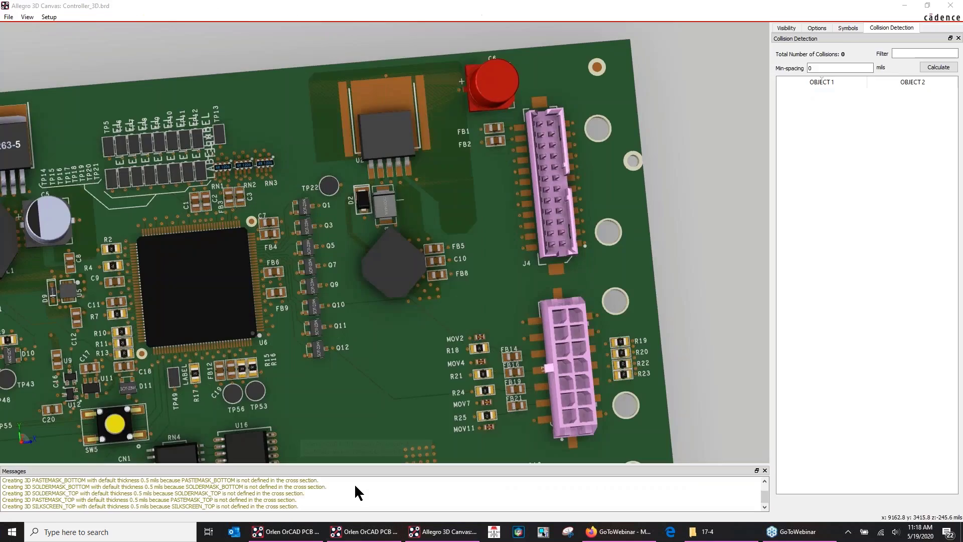
pyautogui.click(356, 491)
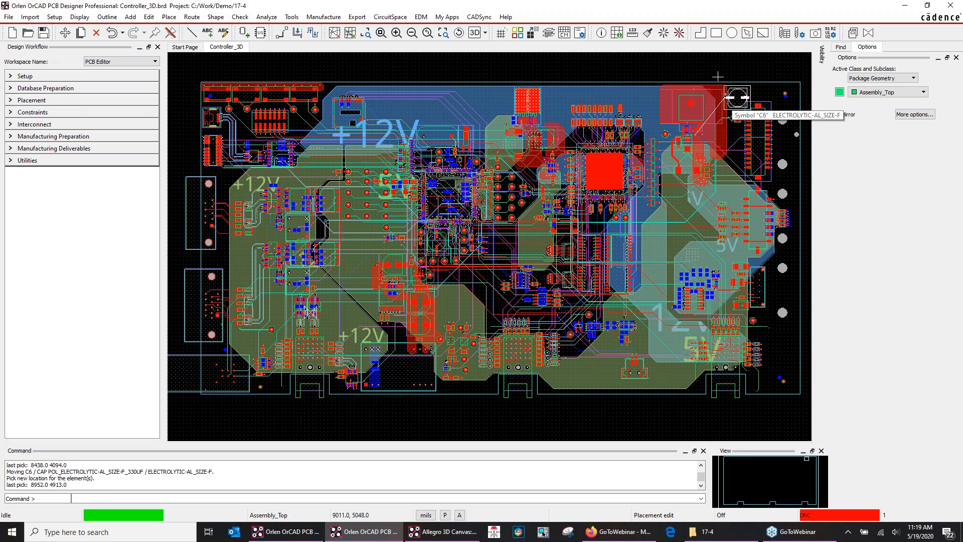
# Close the Controller_3D layout and open the board 3d-FlexDemo.brd in the relay board's PCB Designer window
pyautogui.click(8, 17)
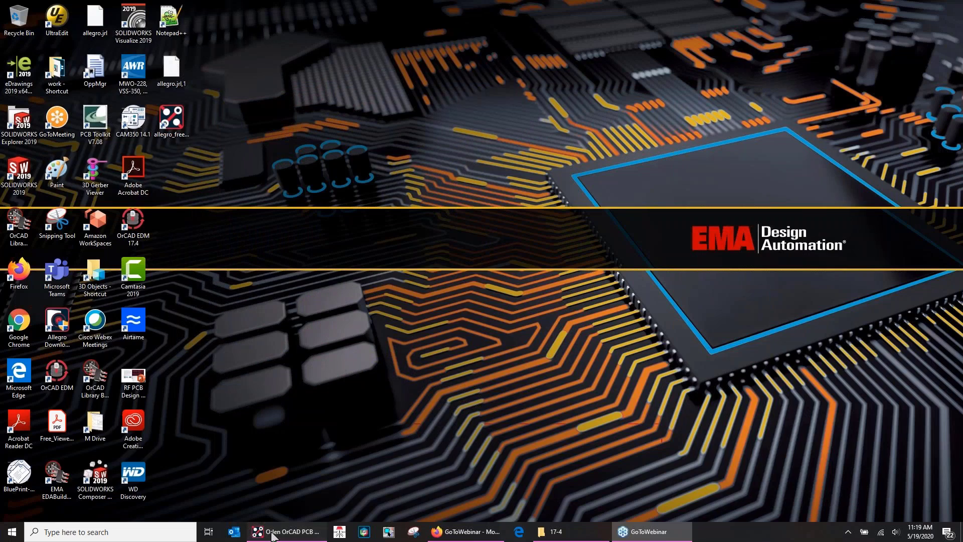
pyautogui.click(272, 533)
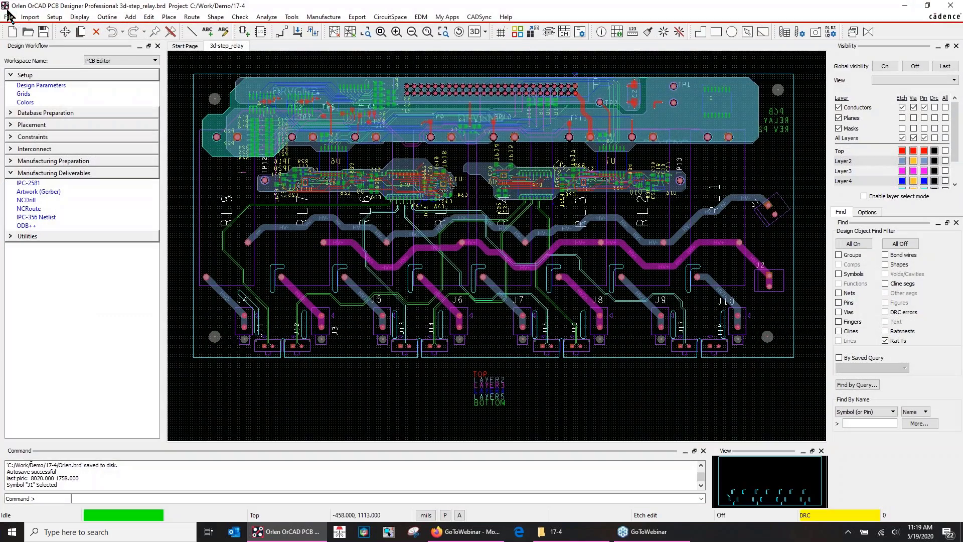
pyautogui.click(8, 17)
pyautogui.click(25, 42)
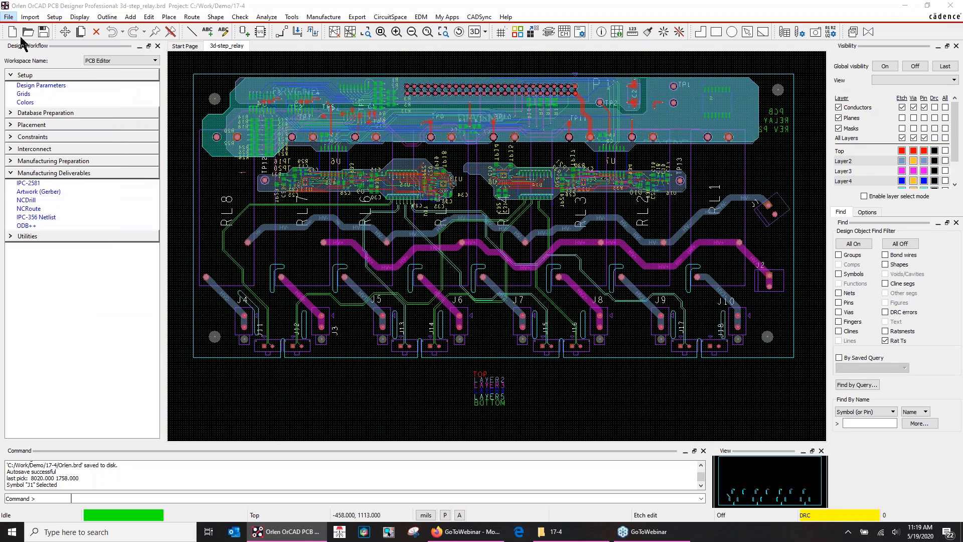
pyautogui.click(522, 279)
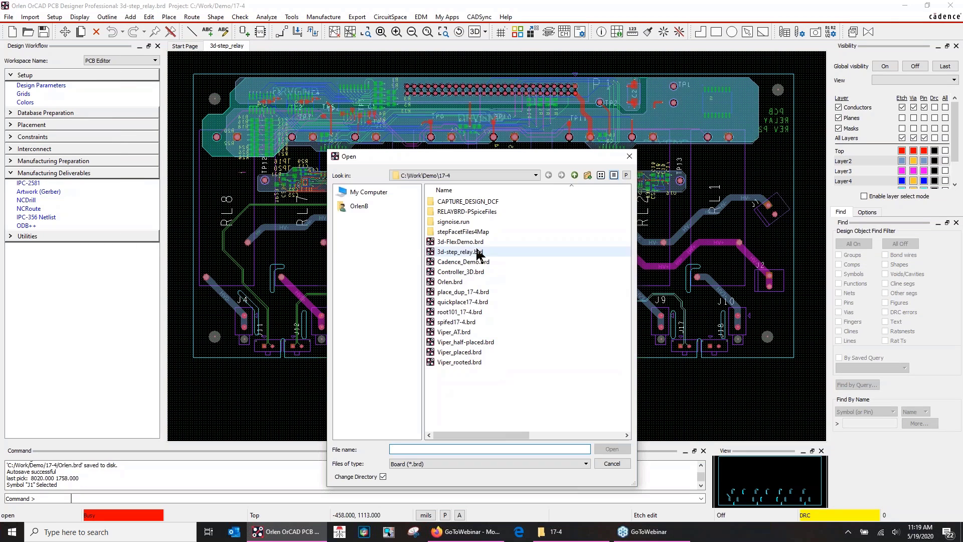
pyautogui.click(460, 242)
pyautogui.click(612, 448)
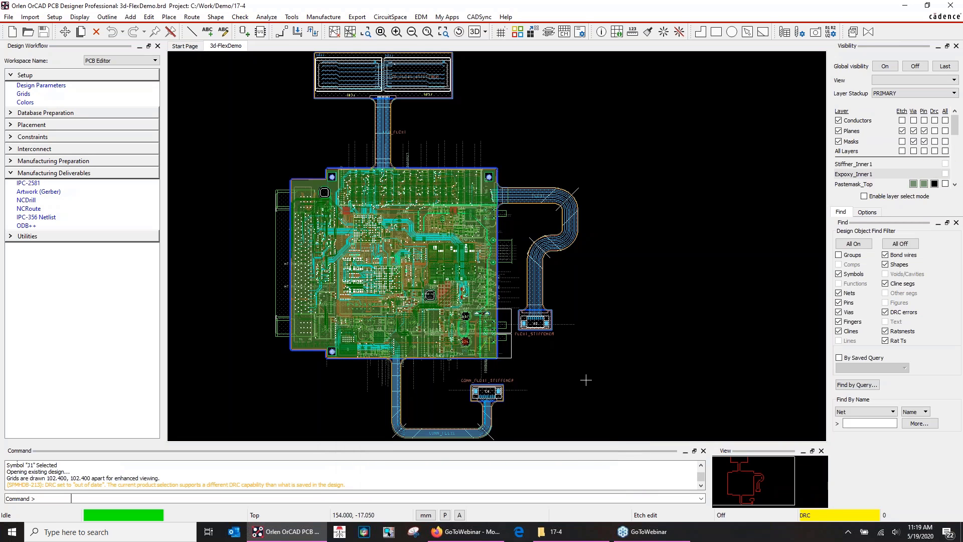
# Show the flex board in the Allegro 3D Canvas and start the Bend command
pyautogui.click(474, 31)
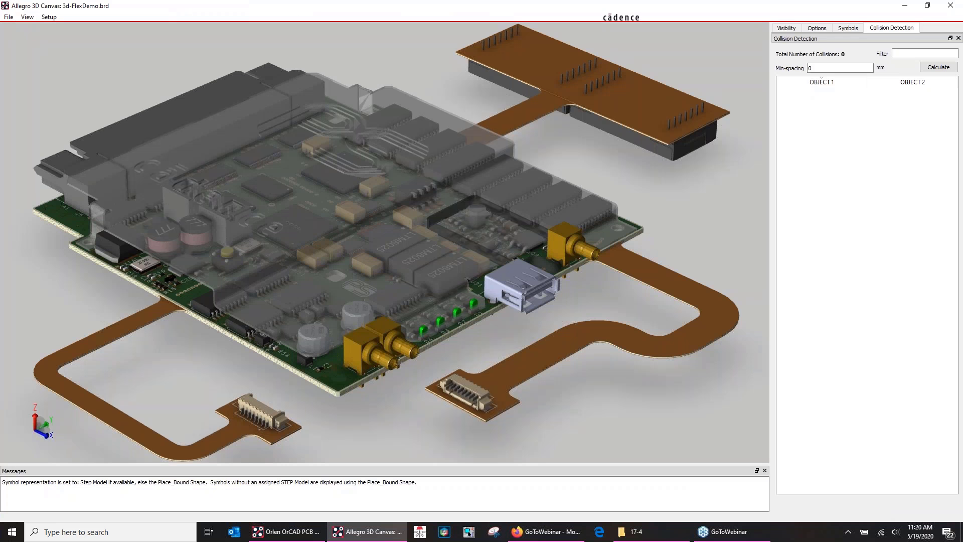
pyautogui.rightClick(668, 181)
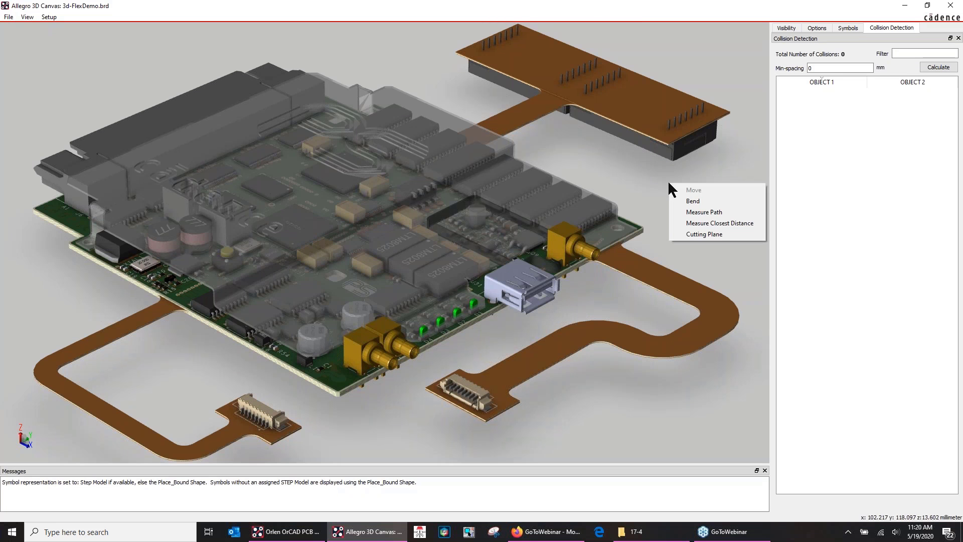
pyautogui.click(692, 201)
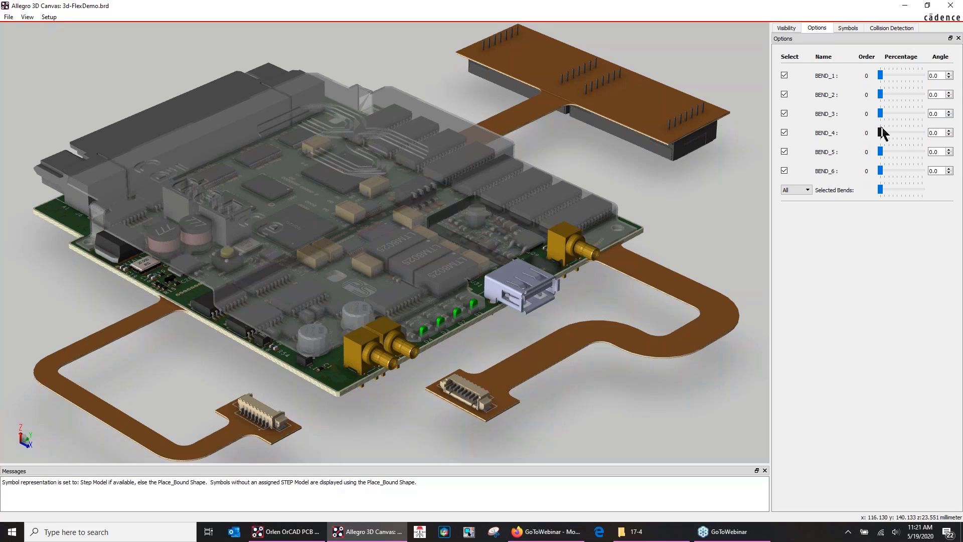
# Fold BEND_3 and the other five bends to their full angles, and flatten all bends back to 0 degrees
pyautogui.moveTo(880, 114); pyautogui.dragTo(923, 115)
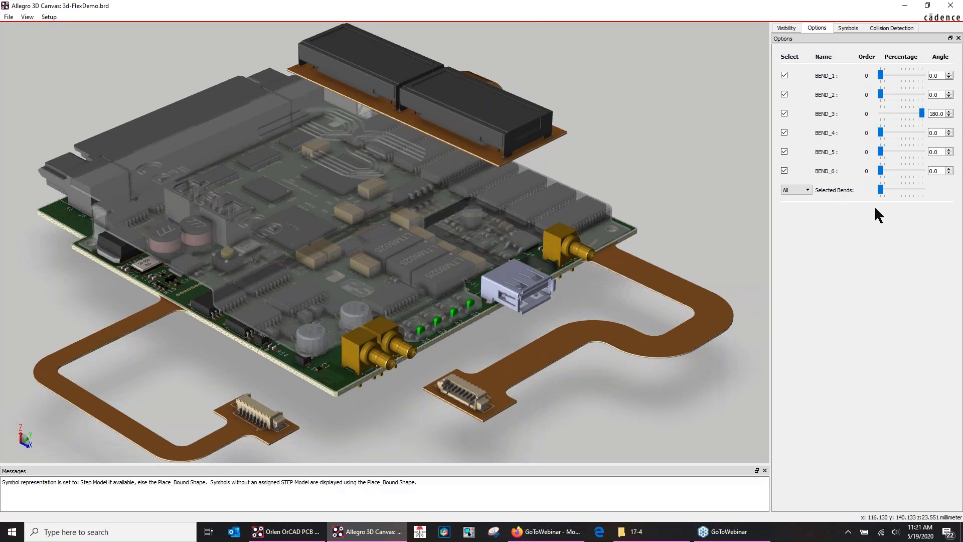
pyautogui.moveTo(881, 192); pyautogui.dragTo(935, 196)
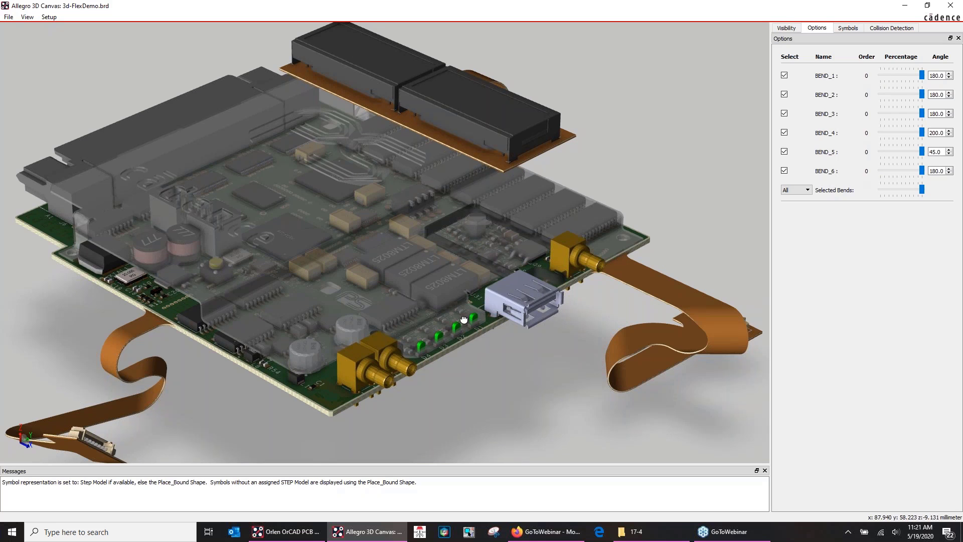
pyautogui.moveTo(464, 319); pyautogui.dragTo(474, 354)
pyautogui.scroll(-3, 469, 345)
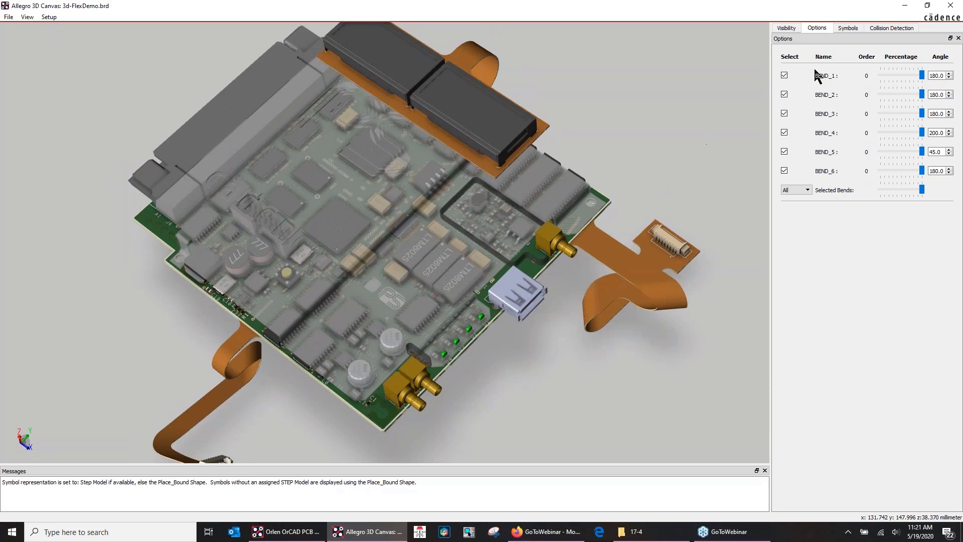
pyautogui.moveTo(922, 190); pyautogui.dragTo(776, 197)
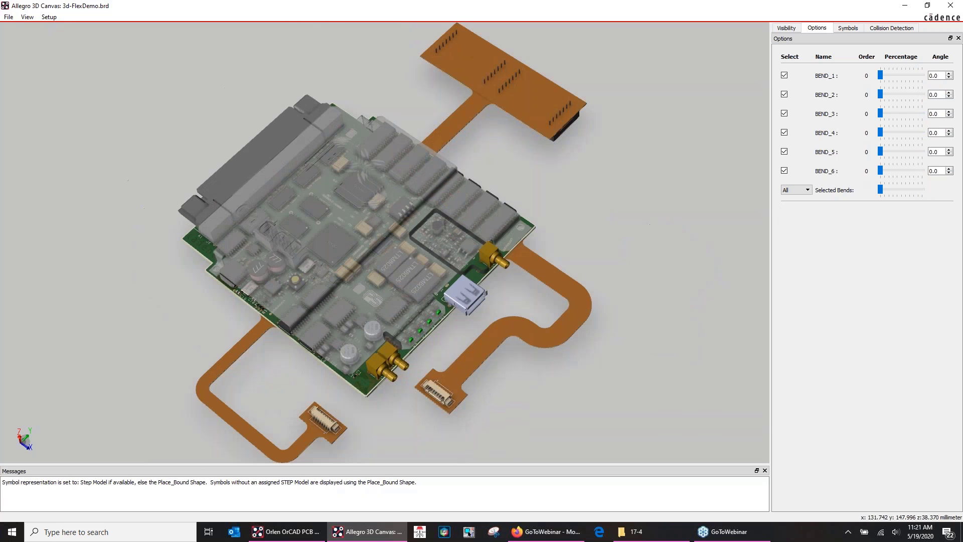
# Calculate the flex board's collisions with a minimum spacing of 0 mm
pyautogui.click(878, 27)
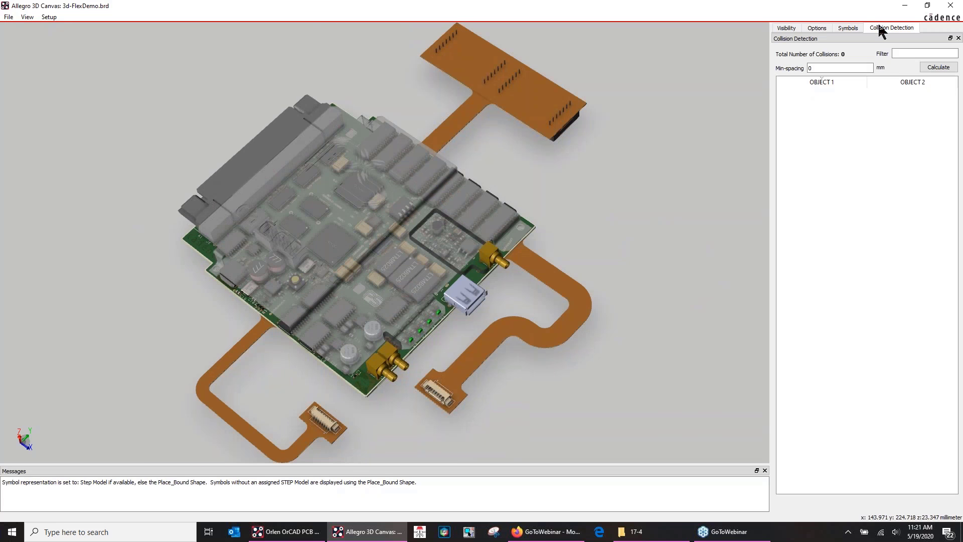
pyautogui.click(933, 68)
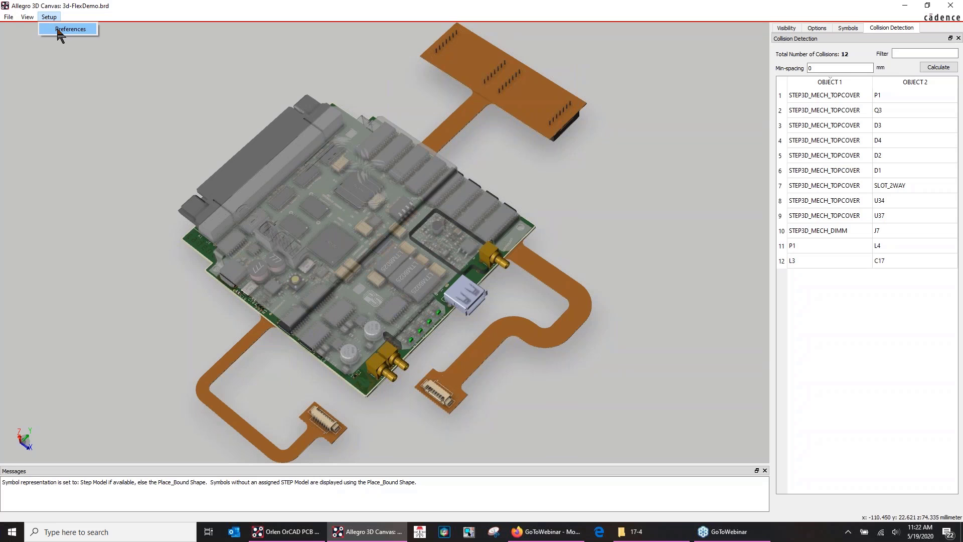
# Preview the mechanical symbol transparency at 100% and 0% in the 3D Canvas preferences, and set it to 51%
pyautogui.click(57, 30)
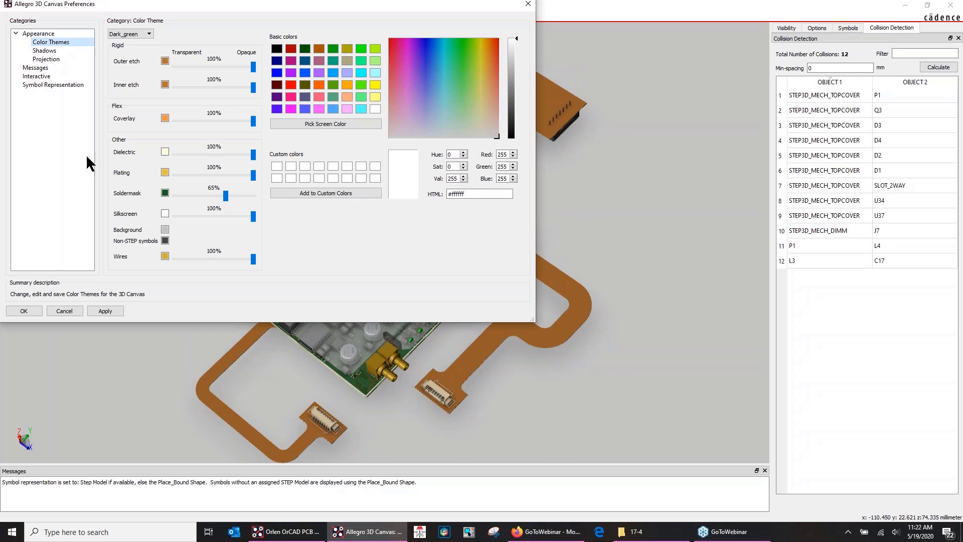
pyautogui.click(58, 84)
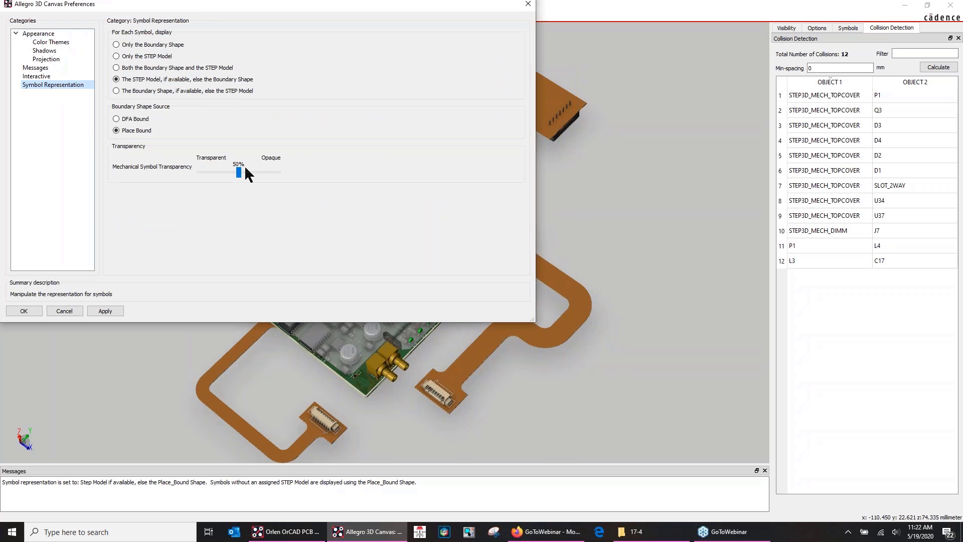
pyautogui.moveTo(238, 12); pyautogui.dragTo(852, 126)
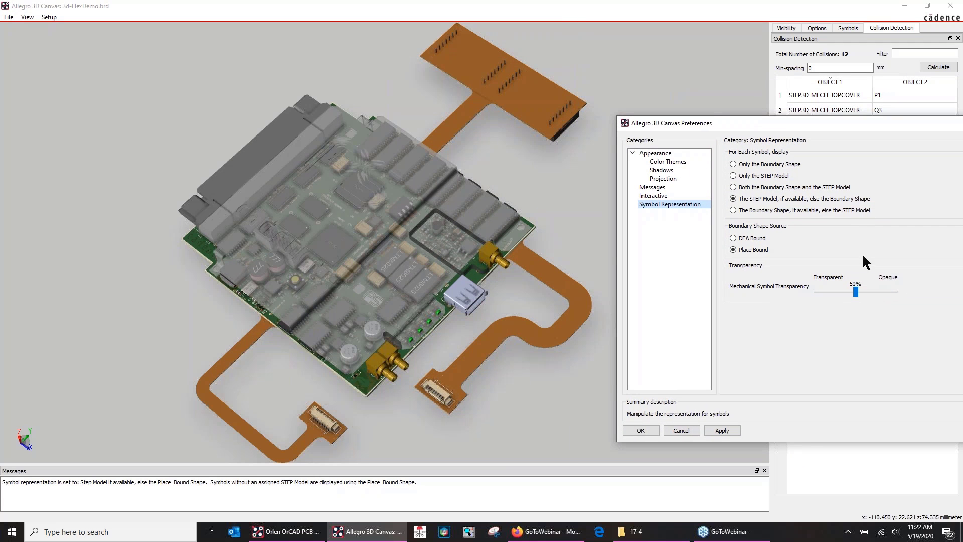
pyautogui.moveTo(858, 294); pyautogui.dragTo(898, 291)
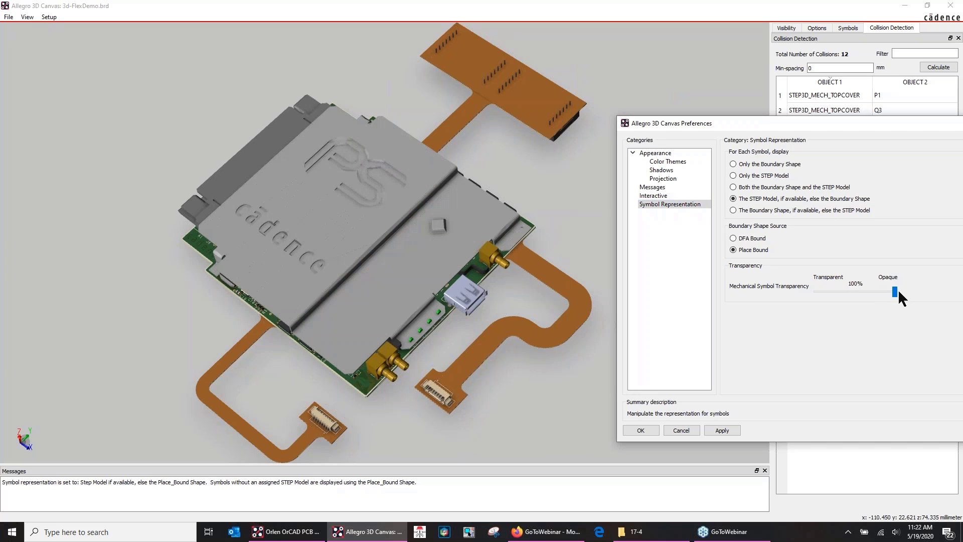
pyautogui.moveTo(896, 291); pyautogui.dragTo(816, 292)
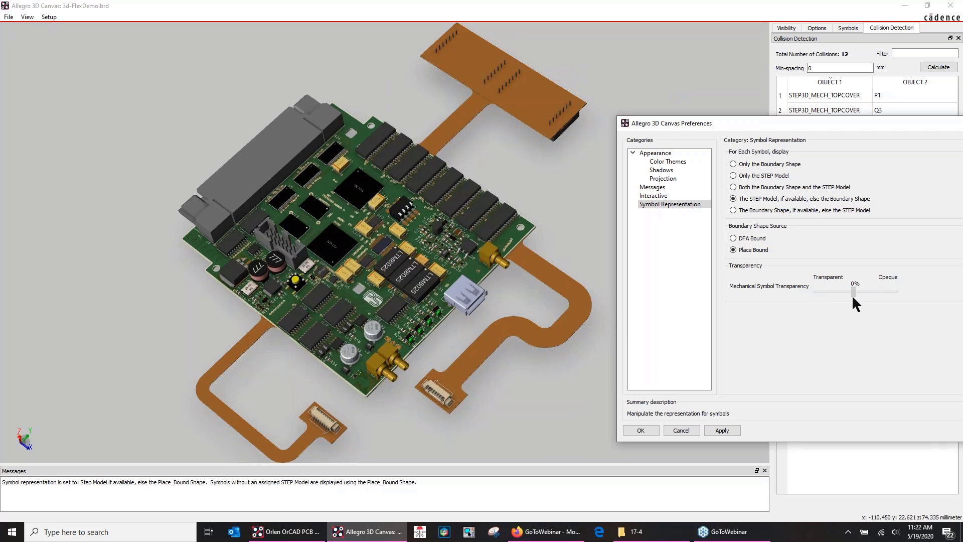
pyautogui.moveTo(854, 293); pyautogui.dragTo(854, 293)
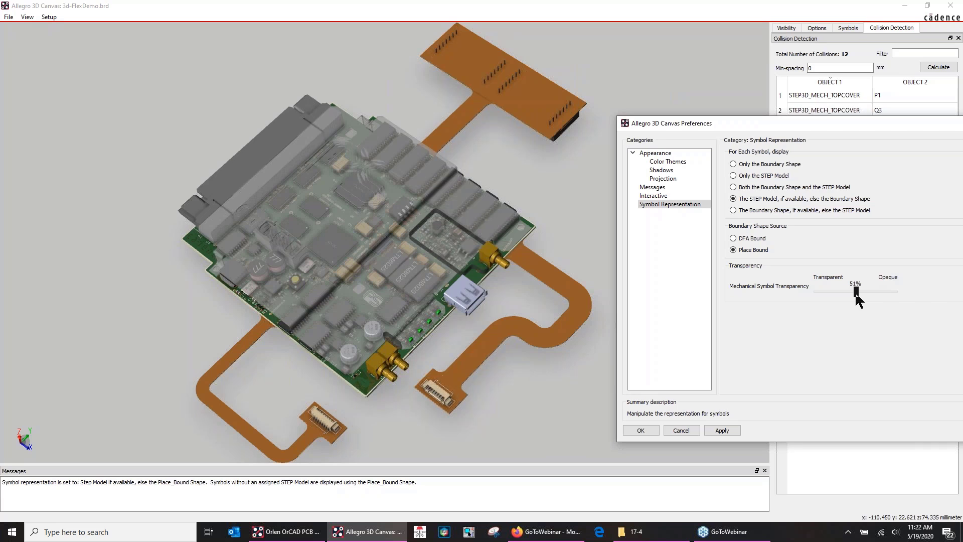
pyautogui.moveTo(856, 295); pyautogui.dragTo(856, 295)
# Review the color theme, shadow, projection and interactive preferences of the 3D Canvas, and close the preferences
pyautogui.moveTo(812, 123); pyautogui.dragTo(531, 130)
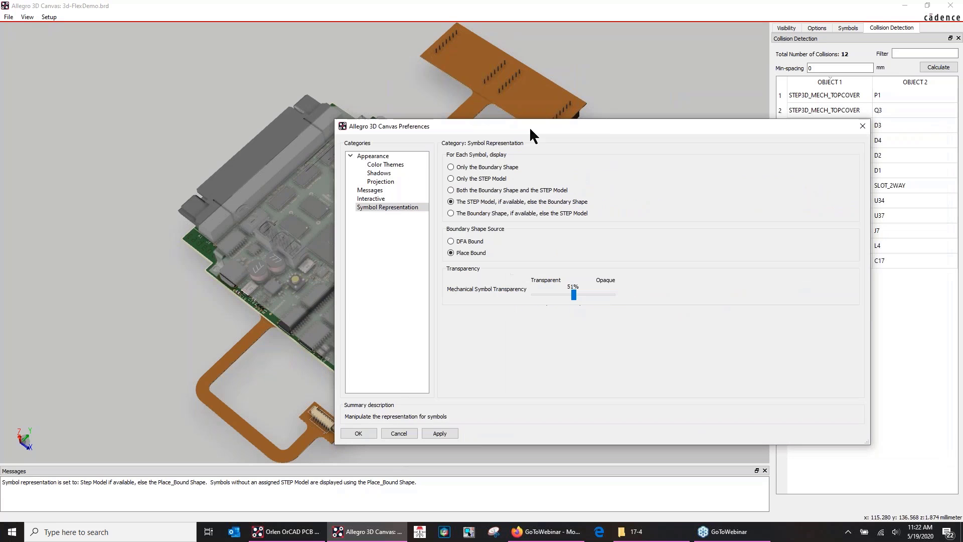
pyautogui.click(377, 166)
pyautogui.click(378, 173)
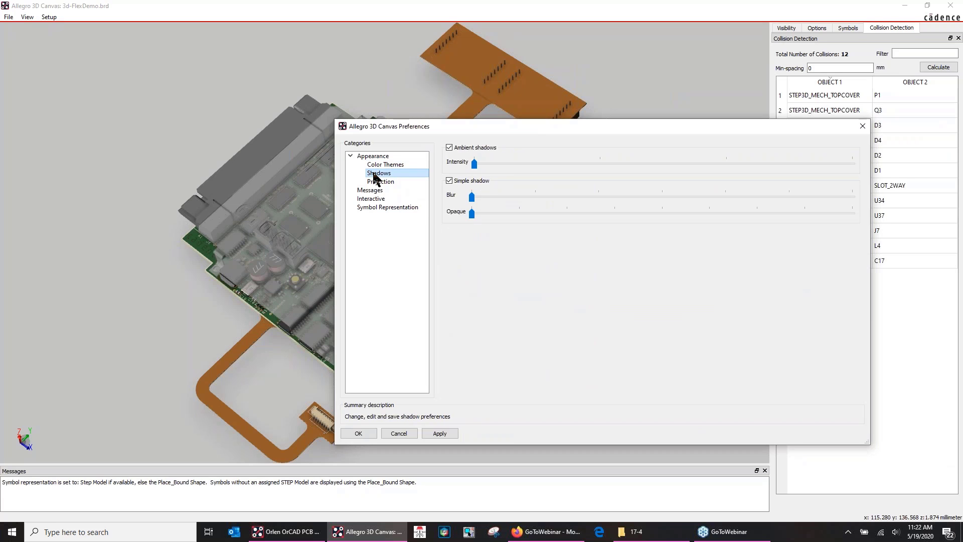
pyautogui.click(380, 182)
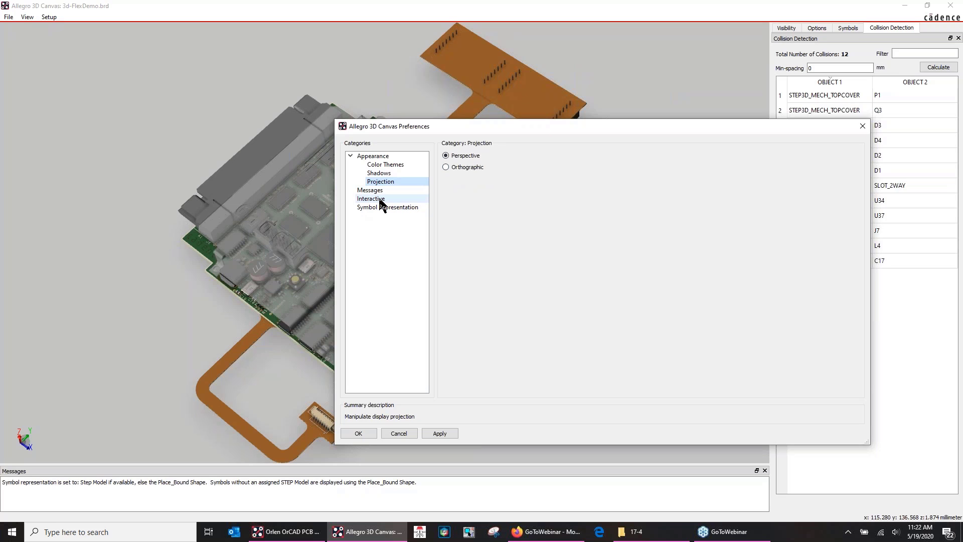
pyautogui.click(379, 198)
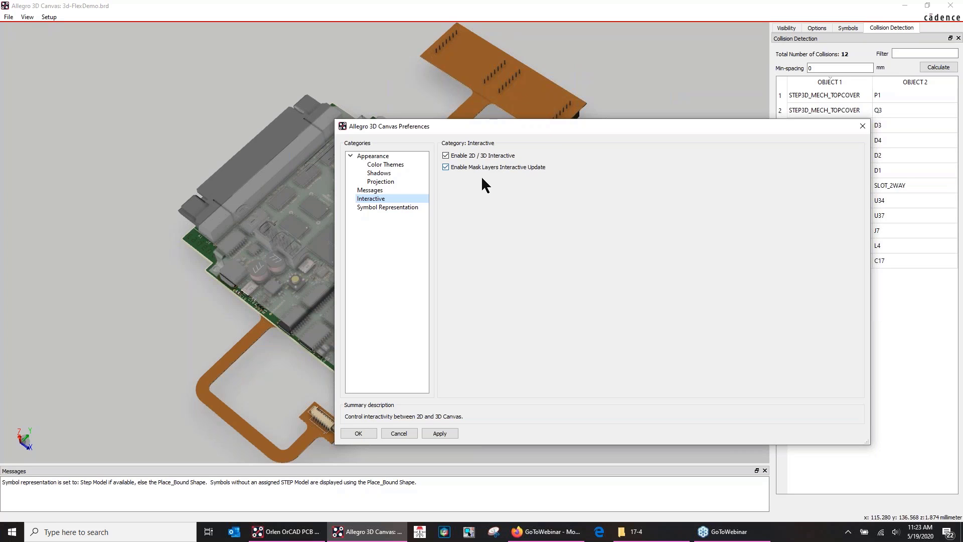
pyautogui.click(862, 127)
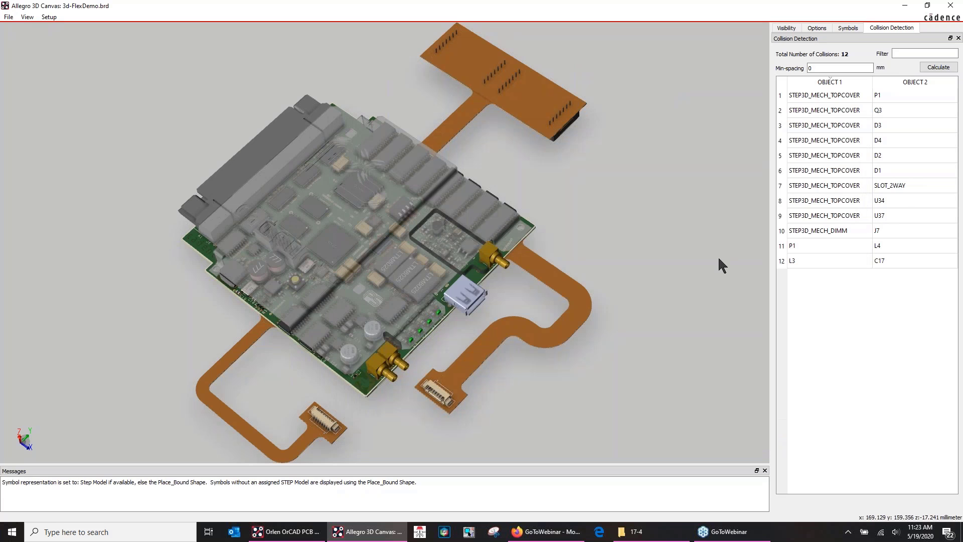
# Highlight the colliding objects STEP3D_MECH_TOPCOVER, P1, D4 and D1 one by one from the collision results
pyautogui.click(840, 93)
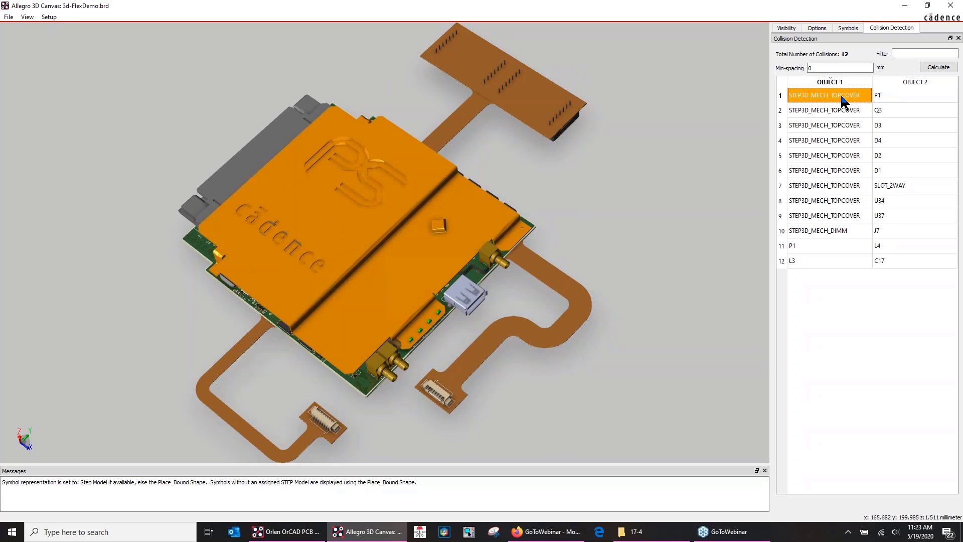
pyautogui.click(890, 98)
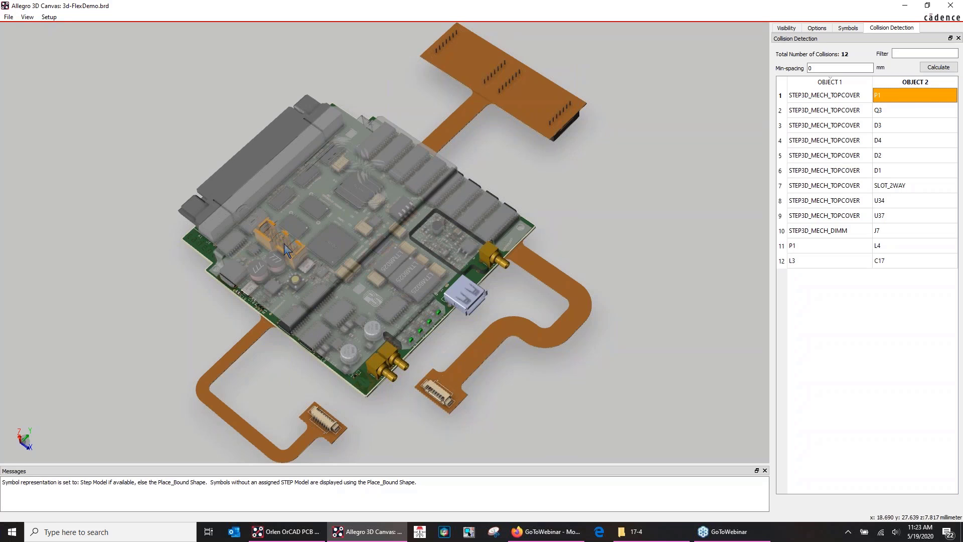
pyautogui.click(892, 141)
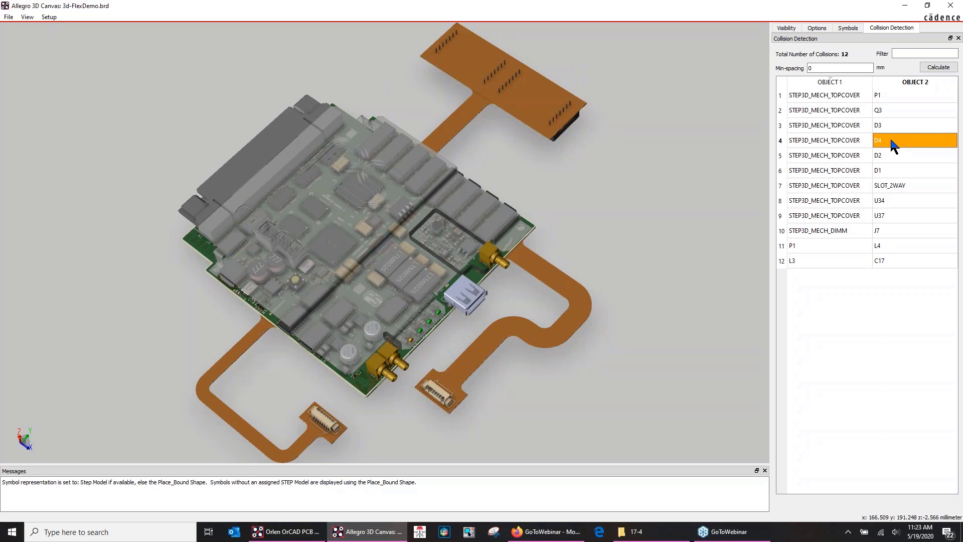
pyautogui.click(890, 171)
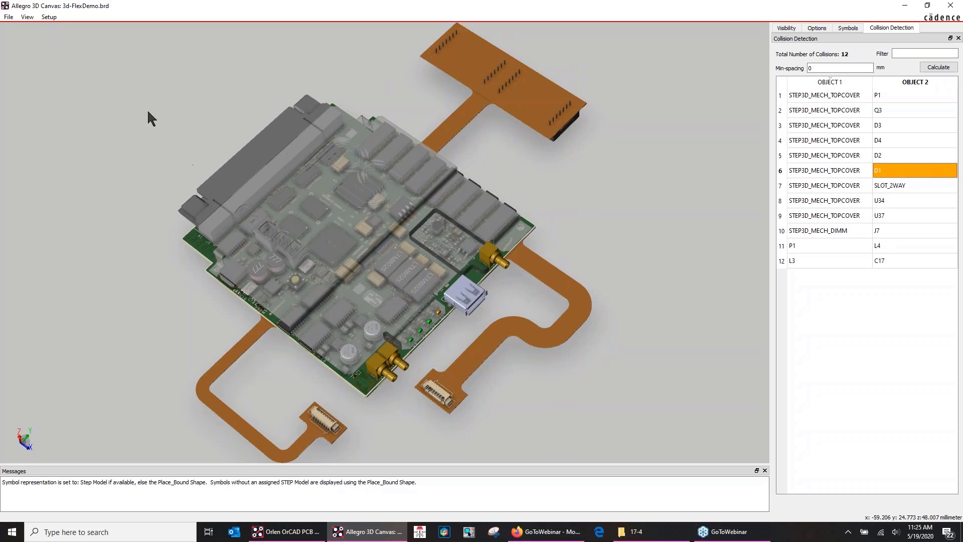
# Close the 3D Canvas and open the board place_dup_17-4.brd, accepting the disabled design features warning
pyautogui.click(8, 16)
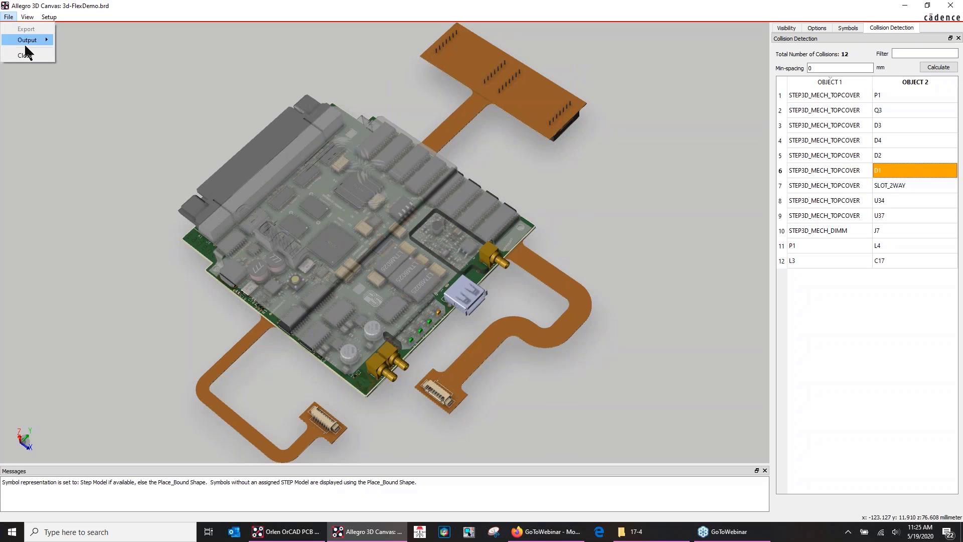
pyautogui.click(25, 56)
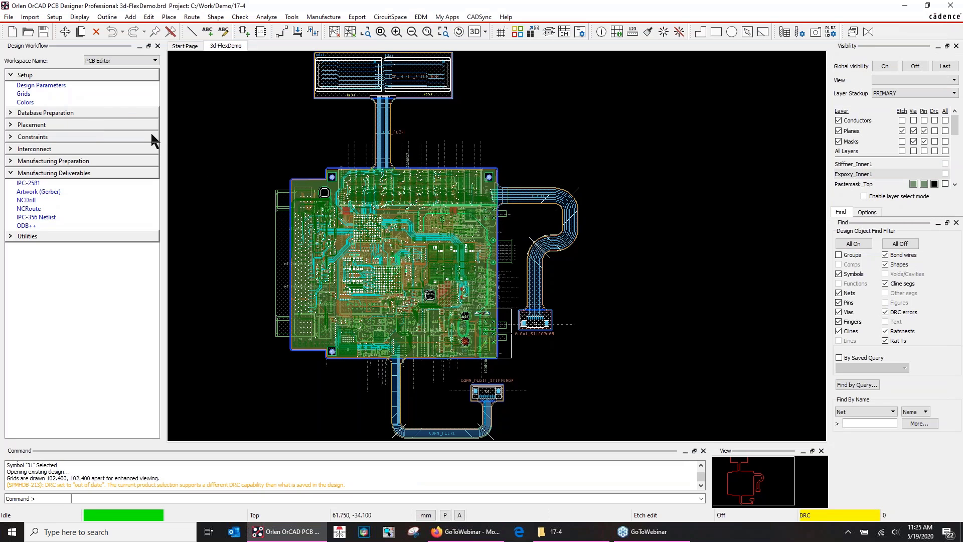
pyautogui.click(8, 17)
pyautogui.click(27, 40)
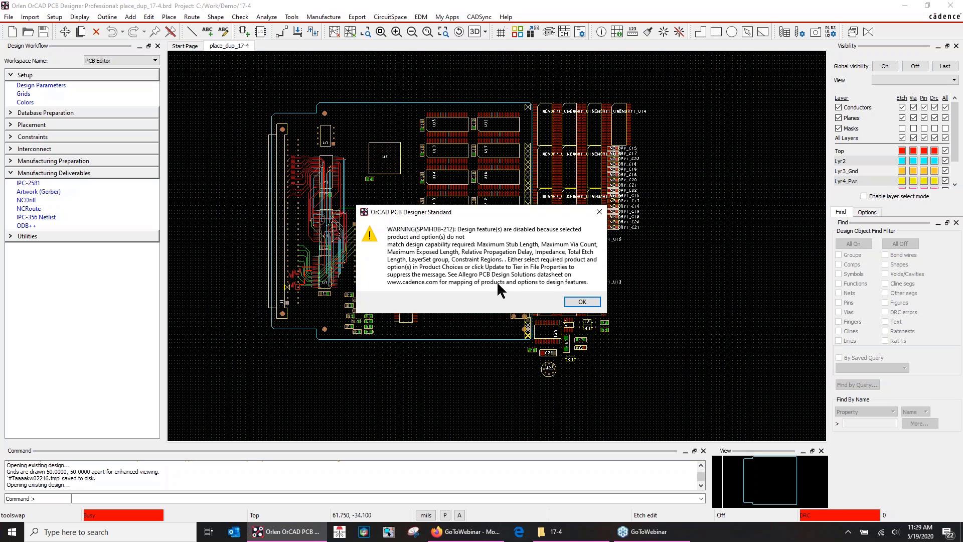
pyautogui.click(583, 302)
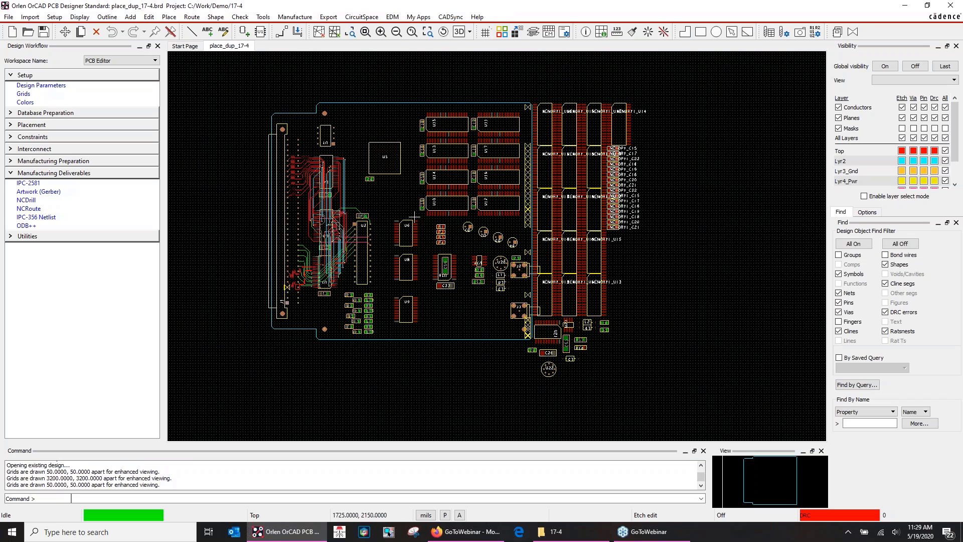
# Zoom in on the components around connectors J2 and J3 at the board outline's lower right corner
pyautogui.click(350, 31)
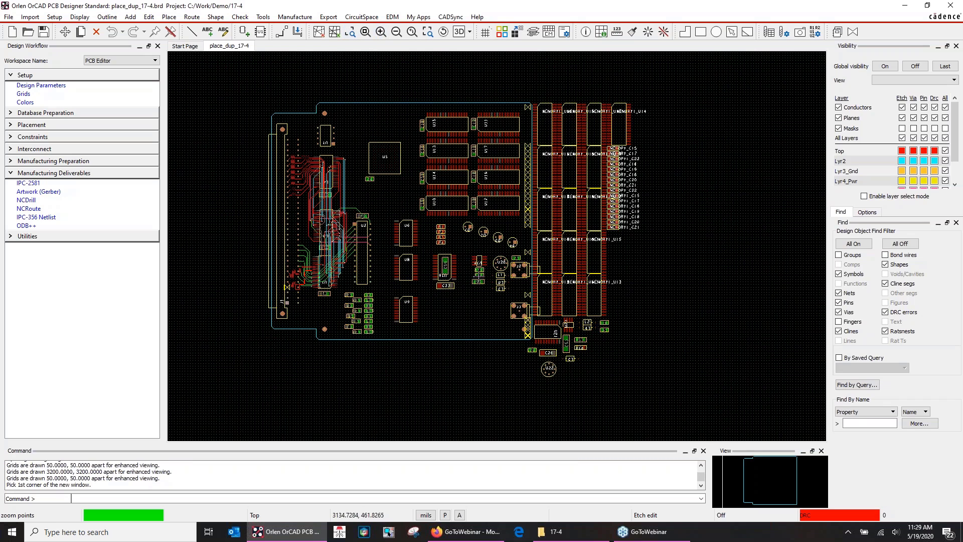
pyautogui.click(421, 245)
pyautogui.click(635, 370)
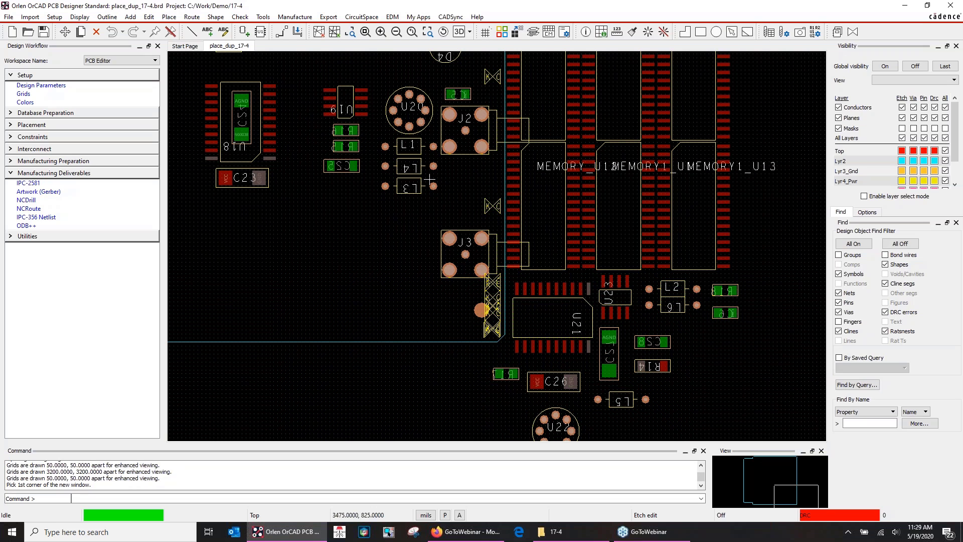
# Start the Copy command and gather the circuit around U18, C23, U19, U20, L1, L4 and L3 plus the chip above J2 into a temporary group
pyautogui.moveTo(451, 147)
pyautogui.click(149, 16)
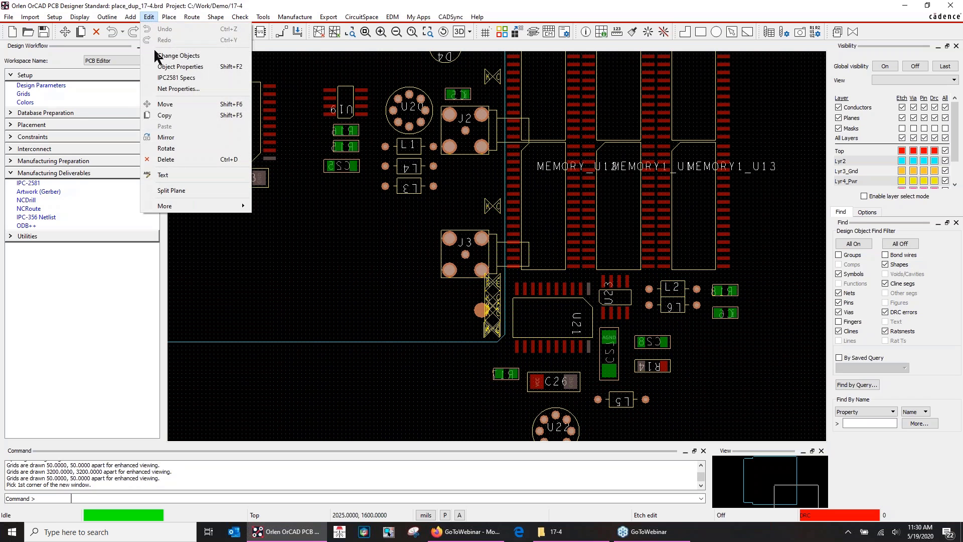
pyautogui.click(183, 116)
pyautogui.rightClick(314, 225)
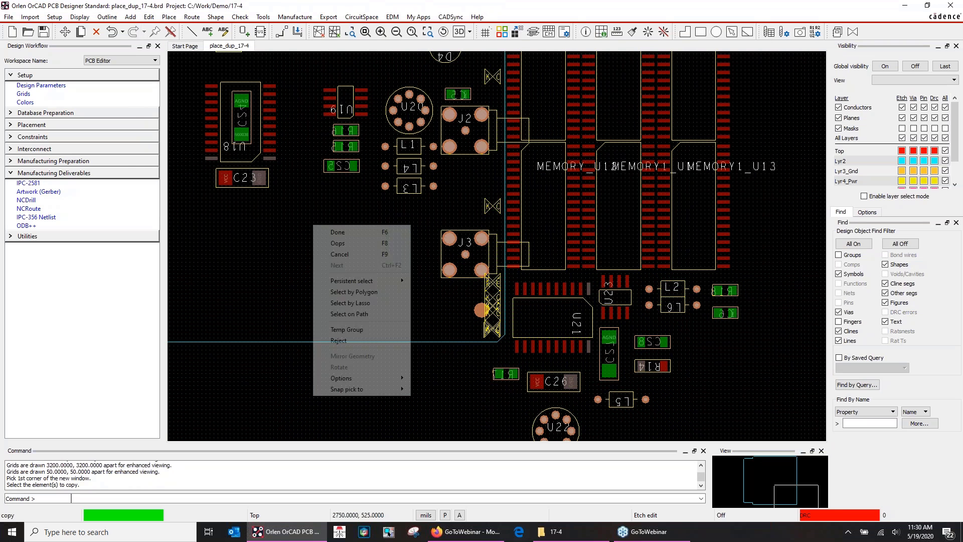
pyautogui.click(368, 329)
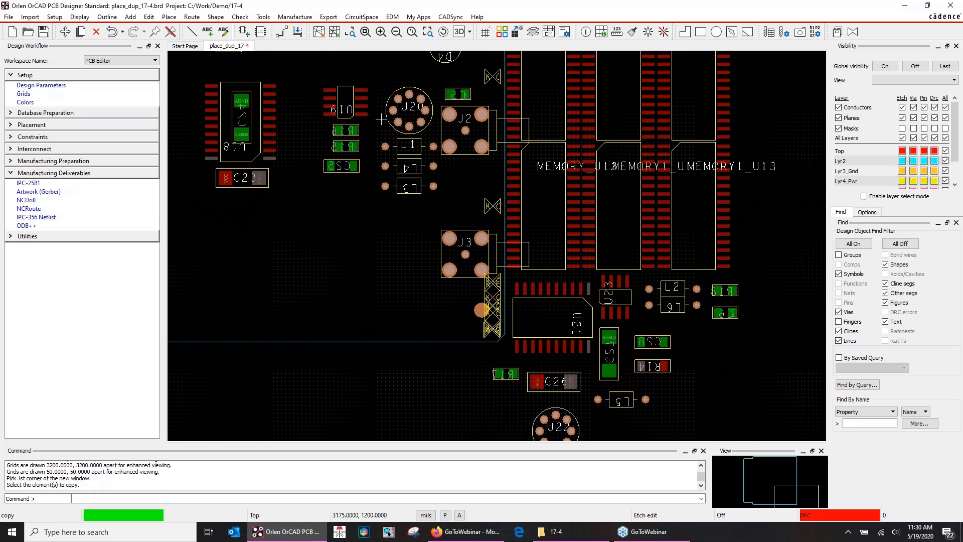
pyautogui.click(216, 82)
pyautogui.moveTo(216, 82); pyautogui.dragTo(436, 205)
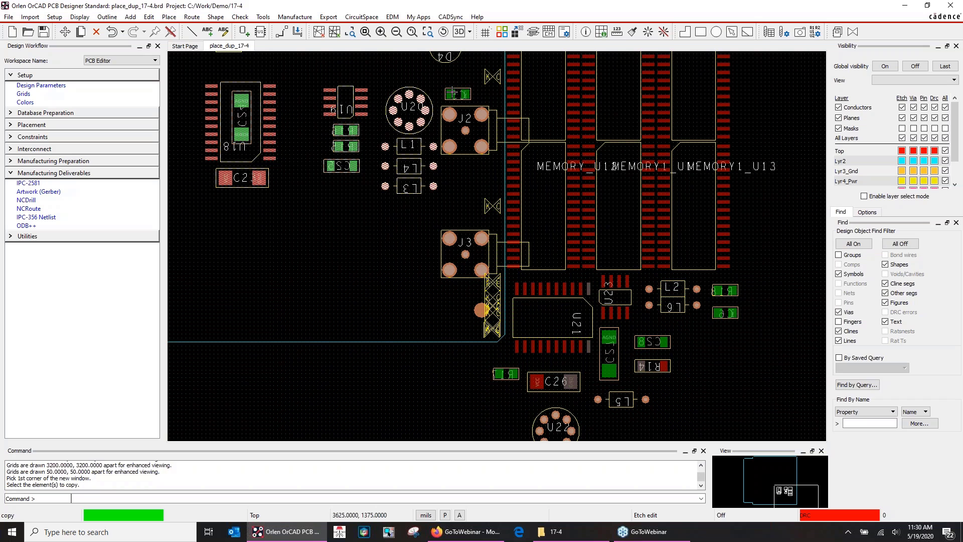
pyautogui.click(452, 93)
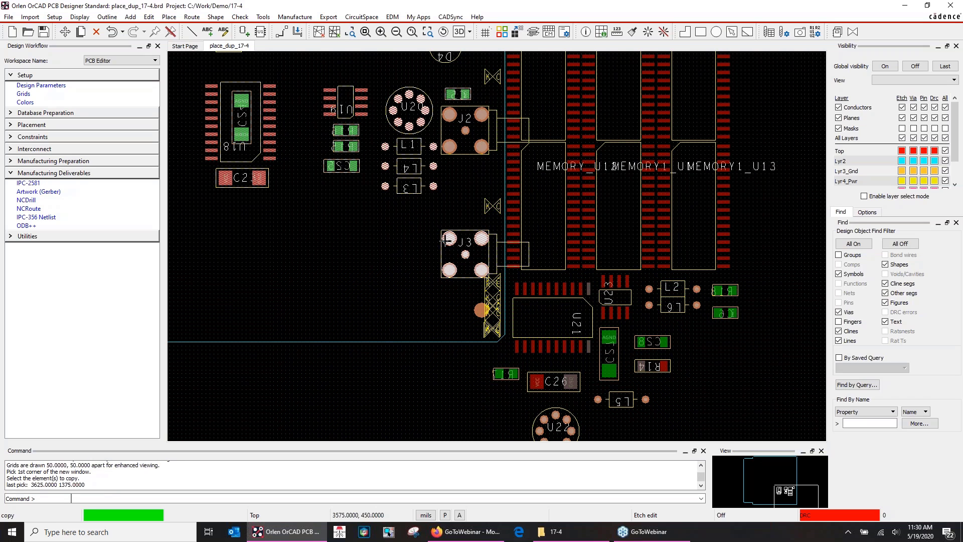
pyautogui.rightClick(326, 225)
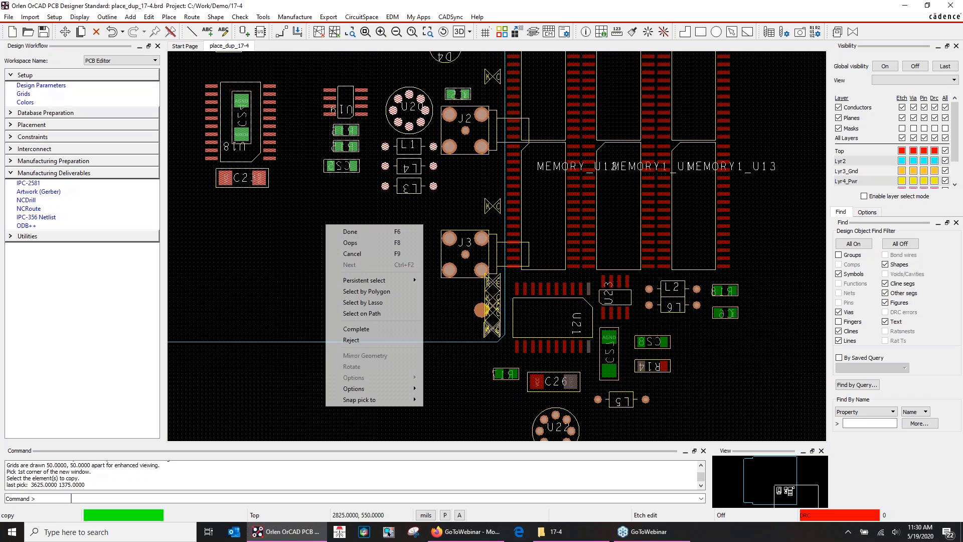
pyautogui.click(369, 329)
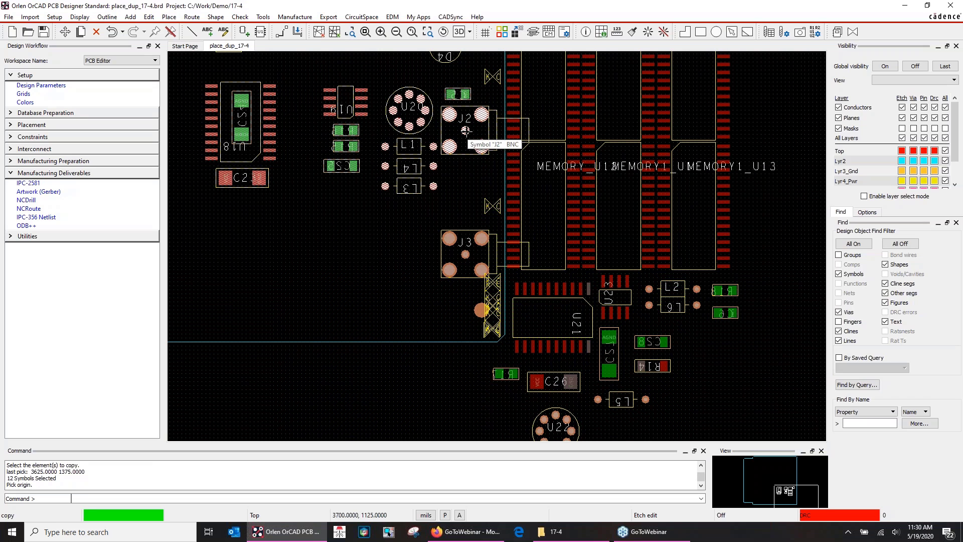
# Copy the grouped circuit by snapping its origin to J2's centre pin and its destination to J3's centre pin, and finish pasting
pyautogui.rightClick(466, 130)
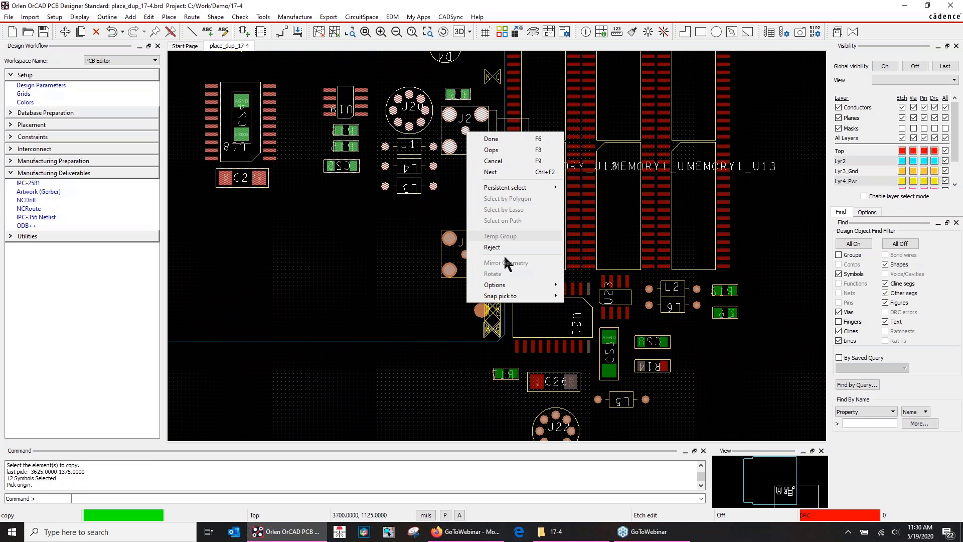
pyautogui.moveTo(504, 296)
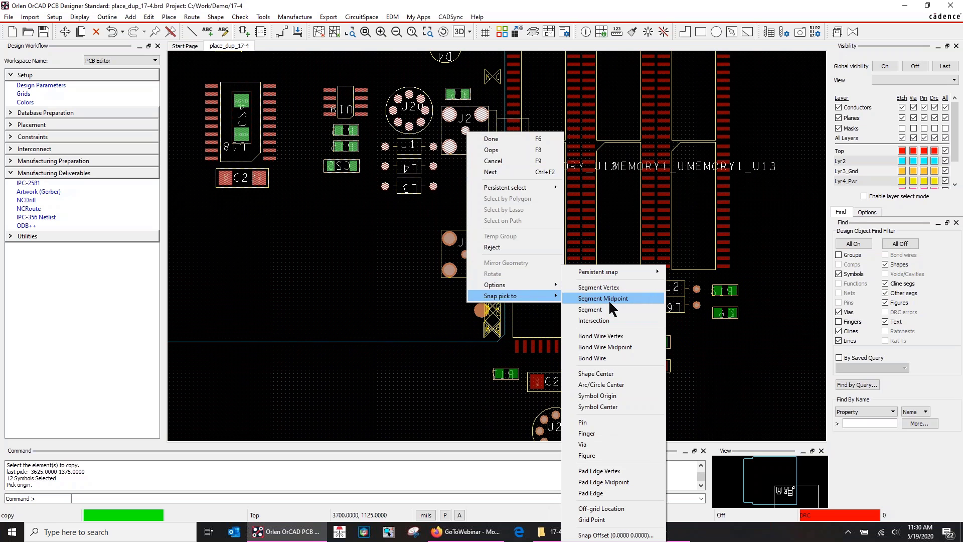
pyautogui.click(616, 421)
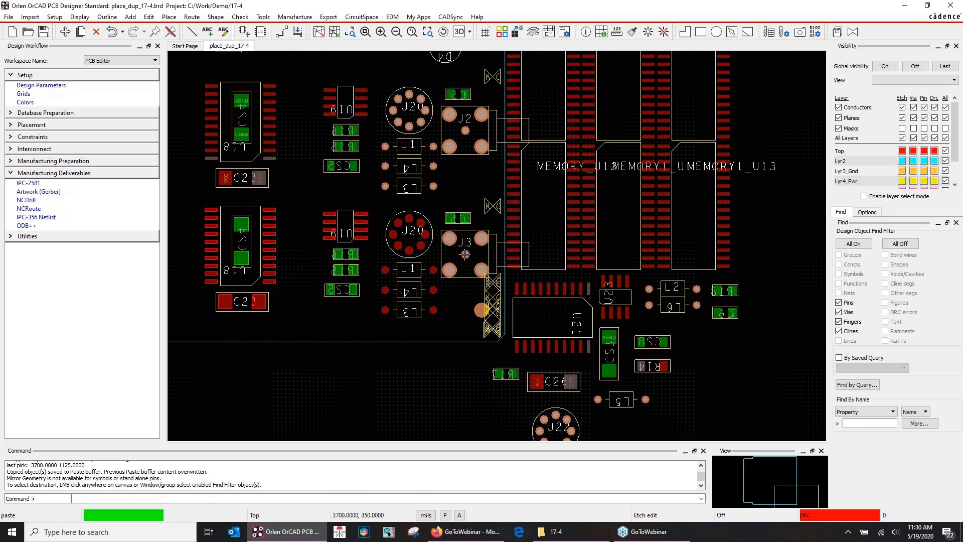
pyautogui.rightClick(465, 254)
pyautogui.moveTo(524, 419)
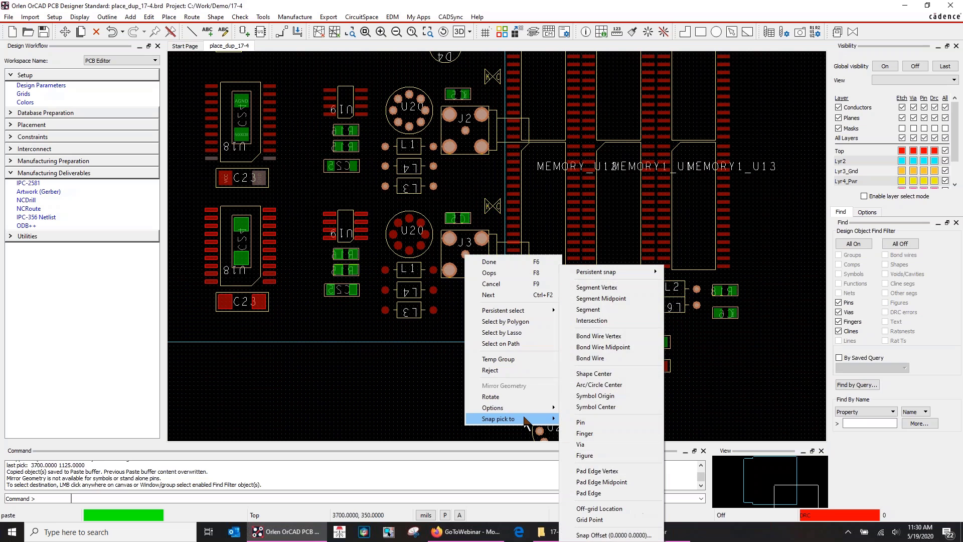
pyautogui.click(600, 421)
pyautogui.rightClick(415, 261)
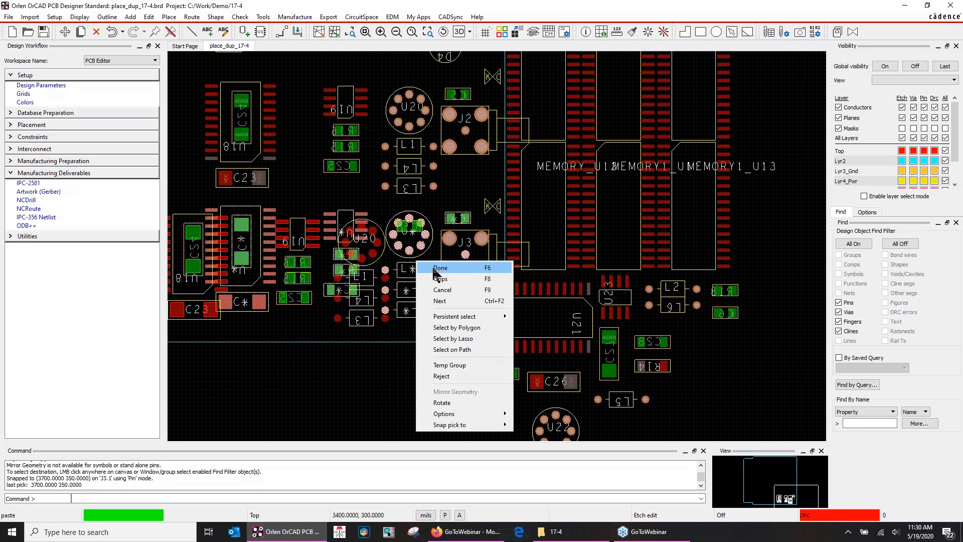
pyautogui.click(433, 271)
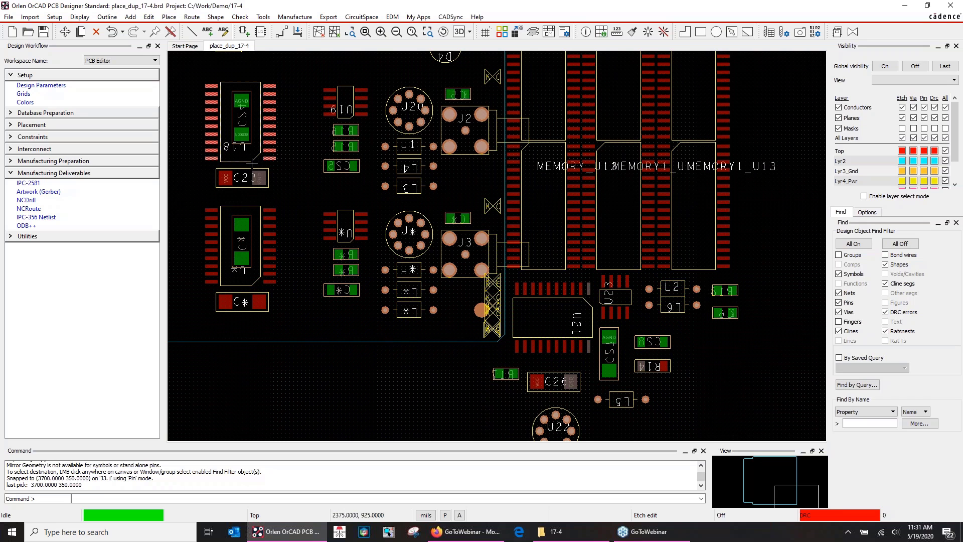
# Swap the copied U* symbol below U18 with component U21 outside the board outline
pyautogui.rightClick(289, 119)
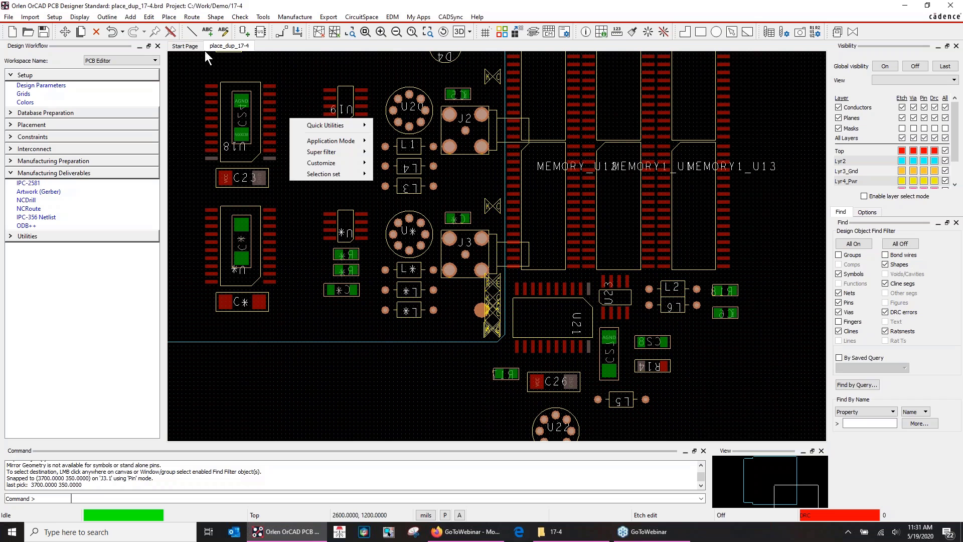
pyautogui.click(167, 17)
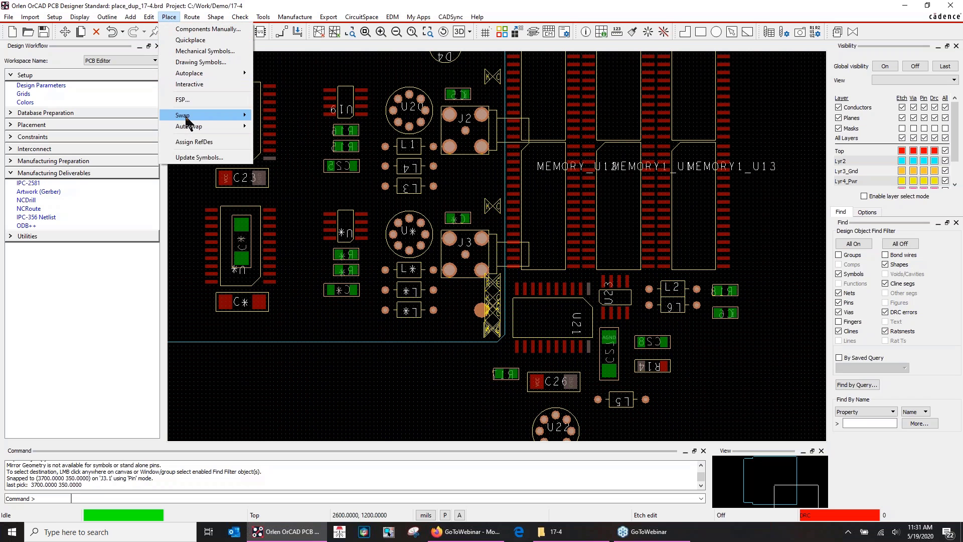
pyautogui.moveTo(246, 118)
pyautogui.click(284, 139)
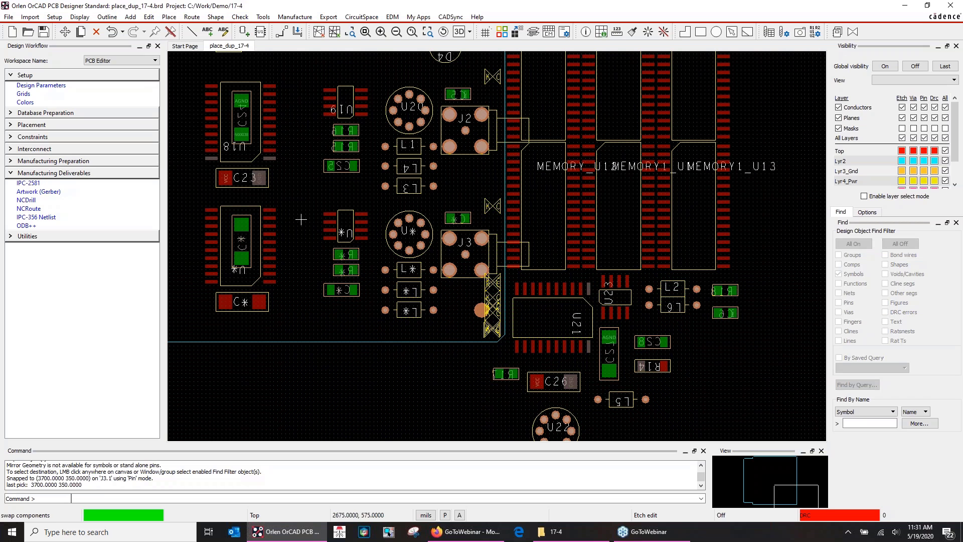
pyautogui.click(269, 247)
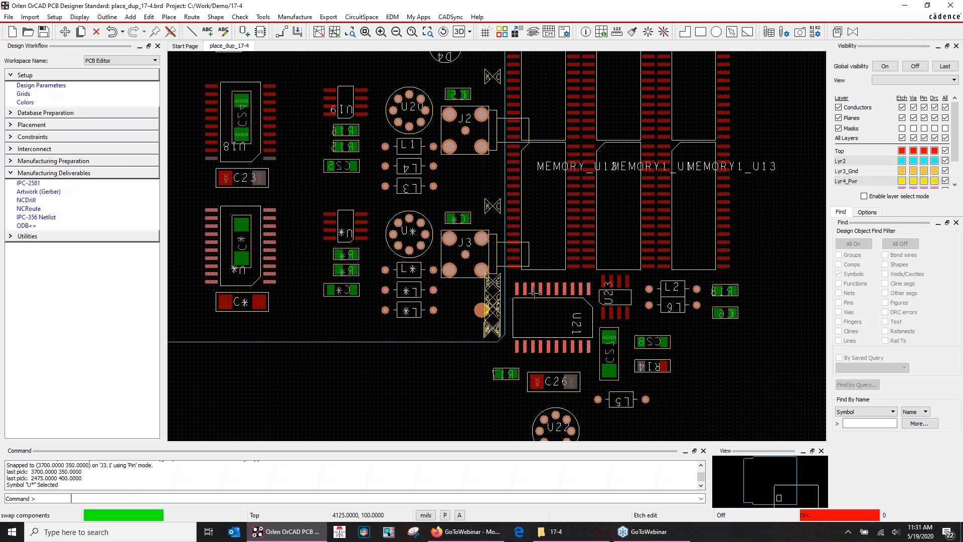
pyautogui.click(534, 295)
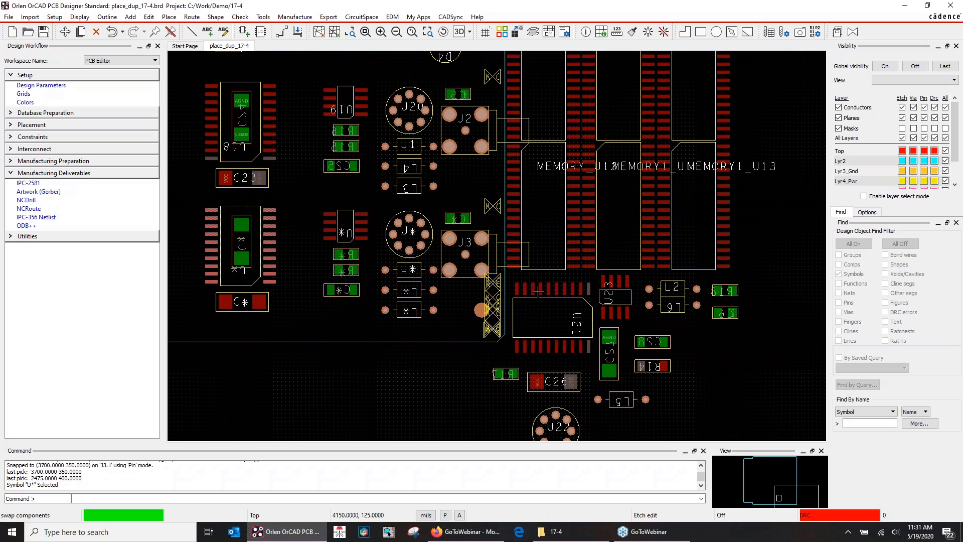
# Swap the copied small U* symbol below U19 with U23, and the copied round U* symbol with U22
pyautogui.click(359, 220)
pyautogui.click(610, 283)
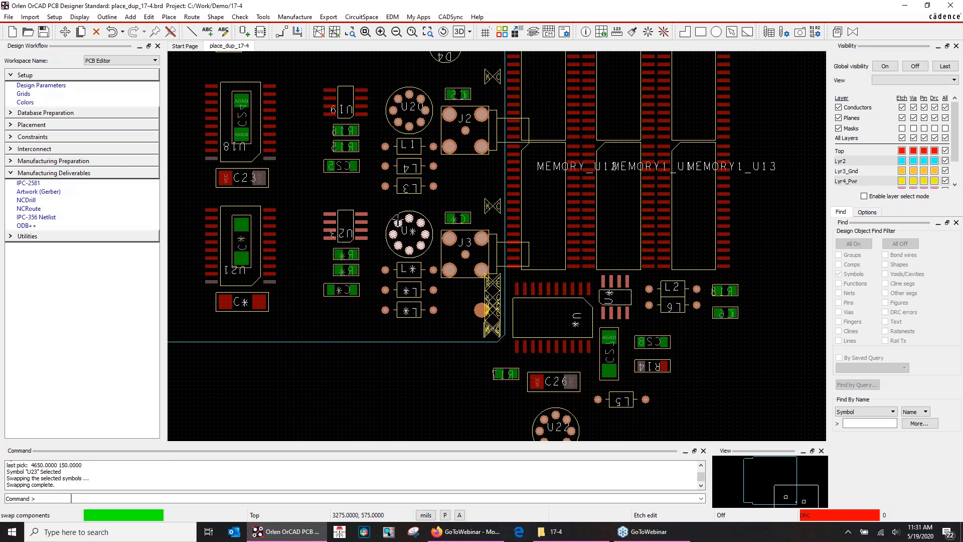
pyautogui.click(397, 221)
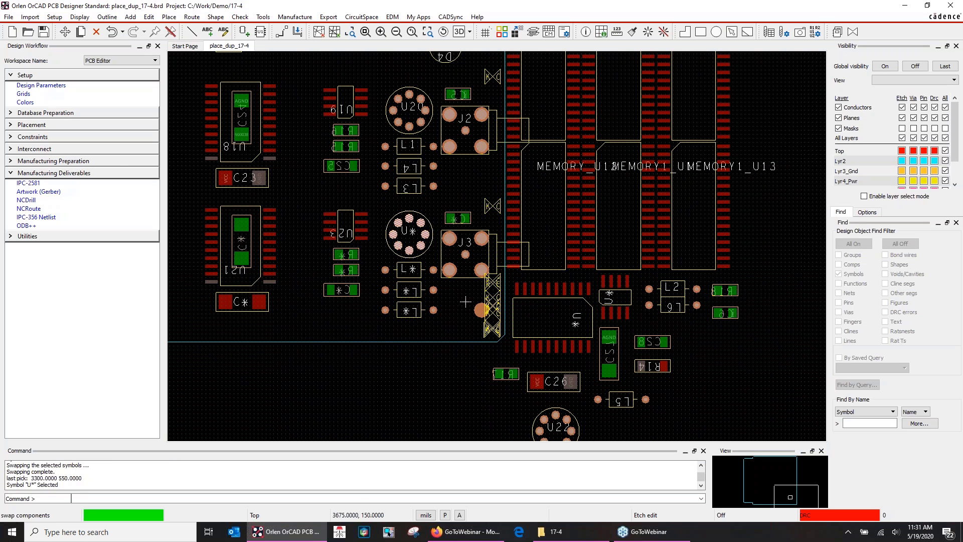
pyautogui.click(554, 415)
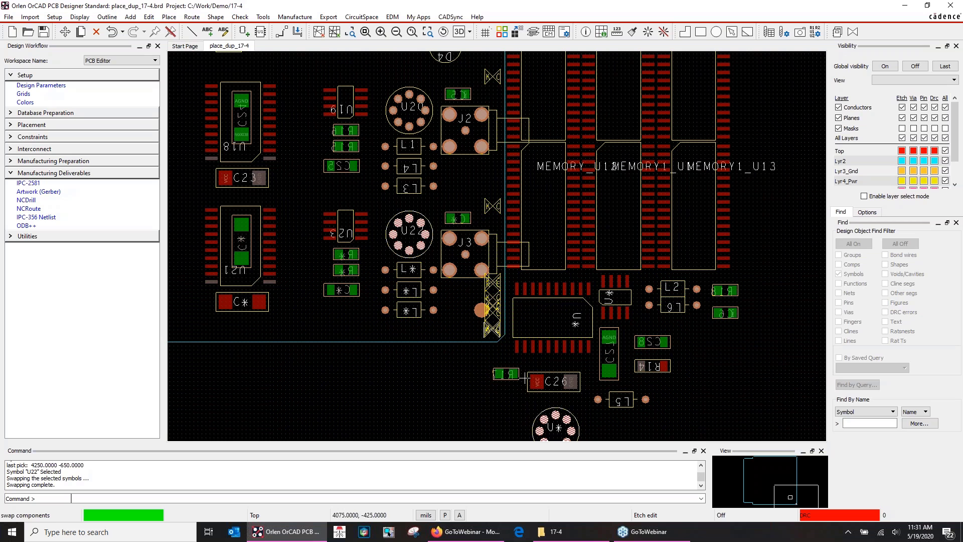
# Show all ratsnest lines to examine the connections of the swapped components and the neighbouring circuits, and hide the lines again
pyautogui.click(335, 34)
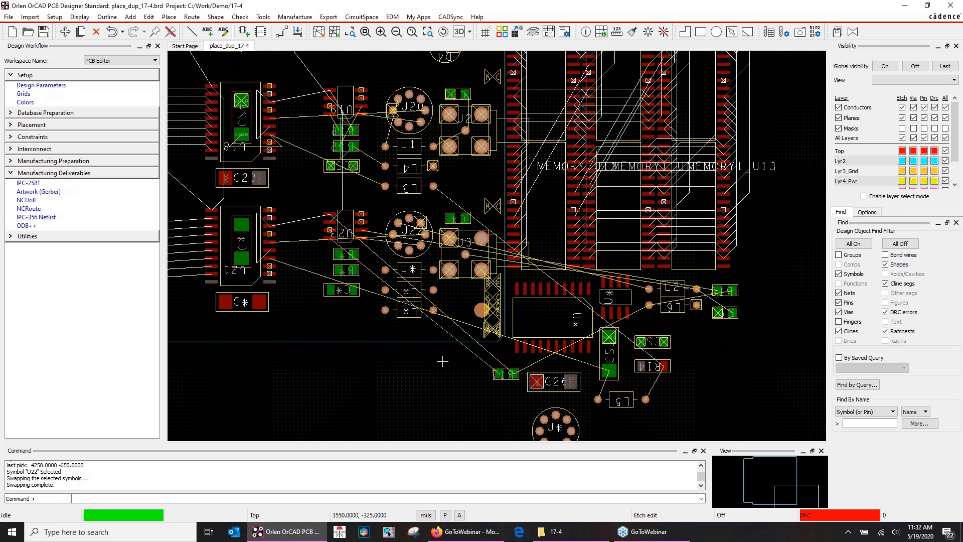
pyautogui.rightClick(321, 370)
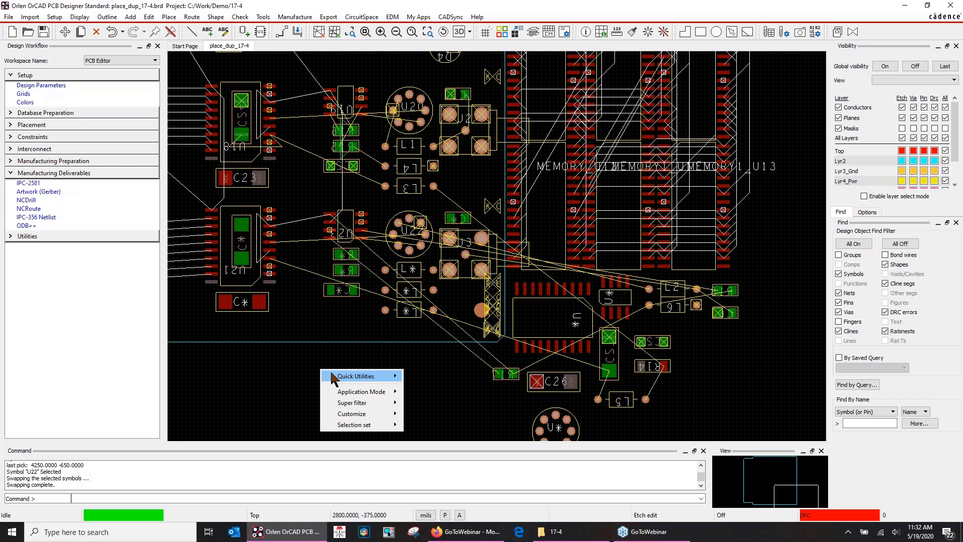
pyautogui.click(261, 372)
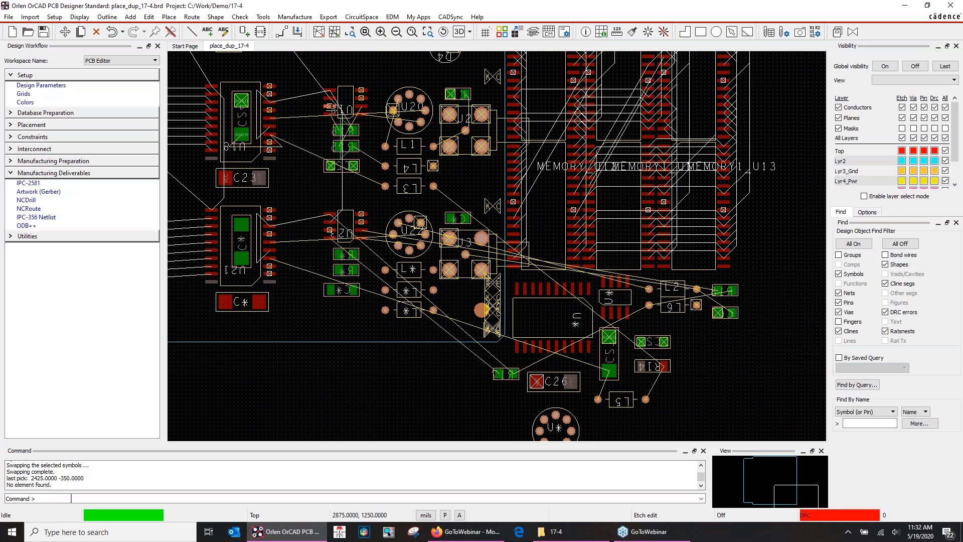
pyautogui.click(396, 31)
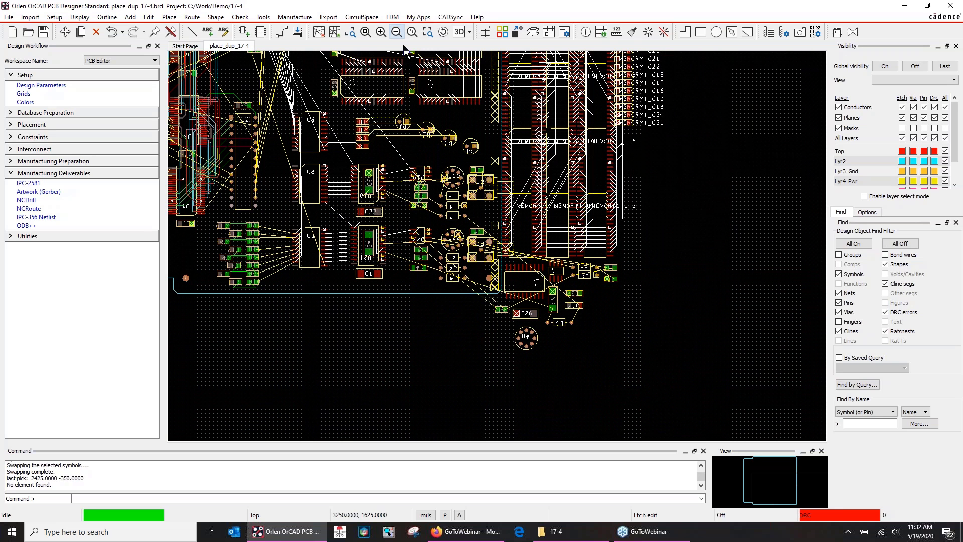
pyautogui.moveTo(346, 126); pyautogui.dragTo(458, 183, button='middle')
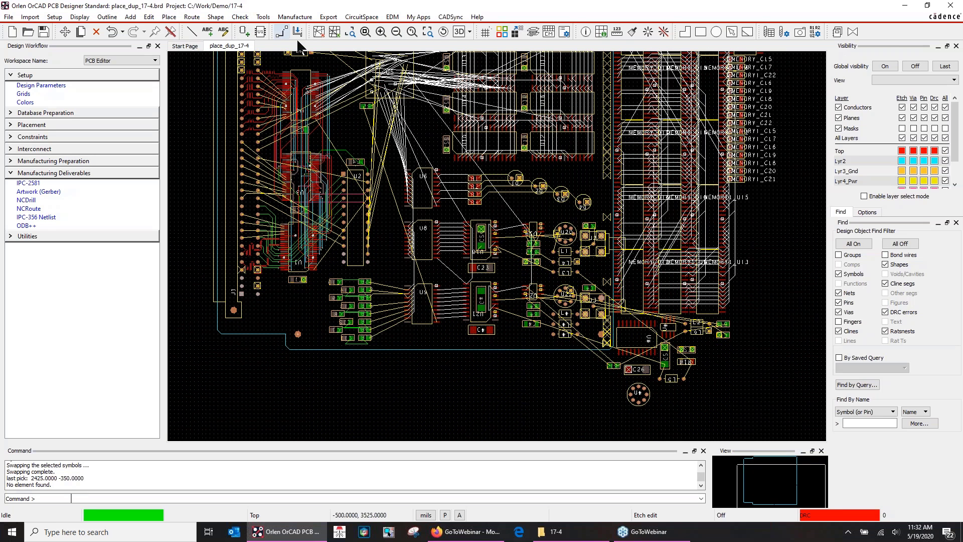
pyautogui.click(319, 32)
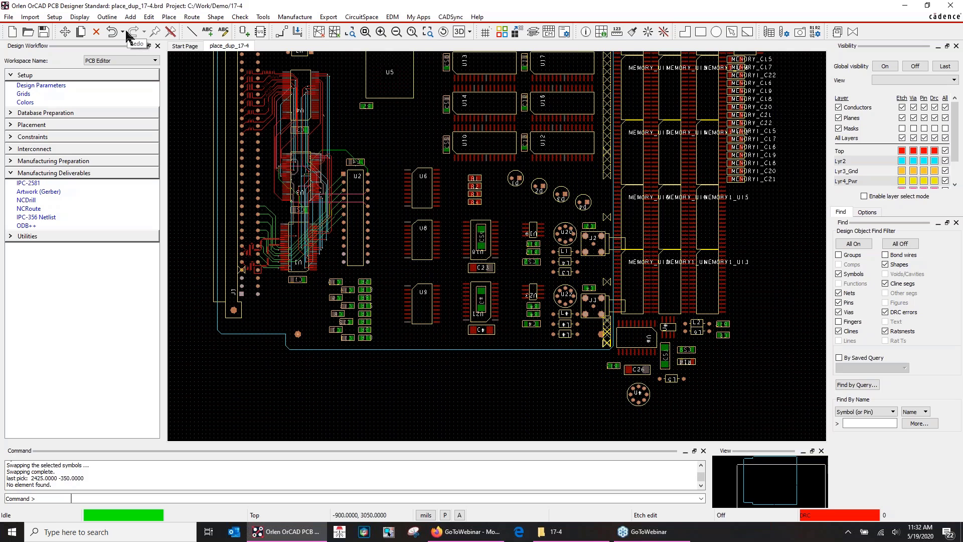
# Export the component placement data to the file dup-place_txt.txt, after framing the staggered two-pad components beside U9
pyautogui.click(349, 31)
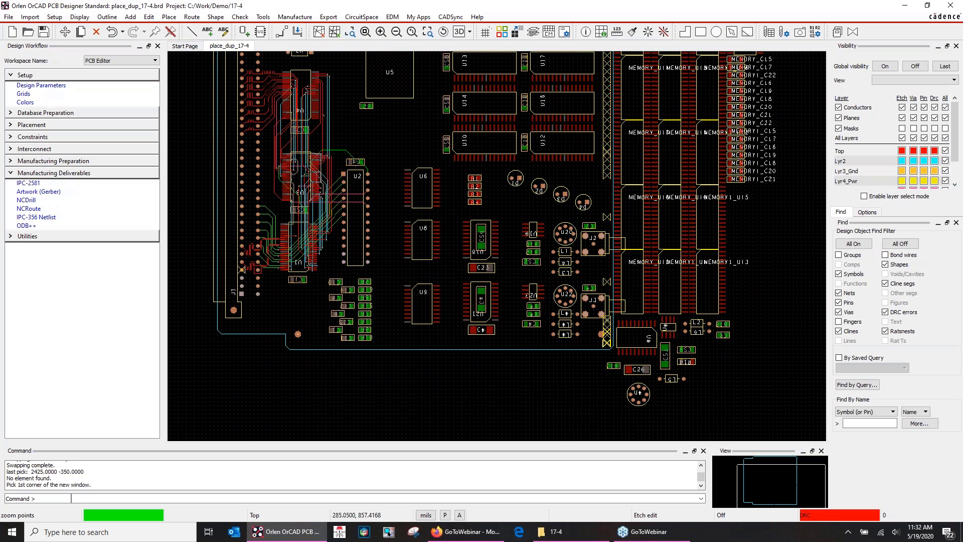
pyautogui.moveTo(301, 264); pyautogui.dragTo(468, 368)
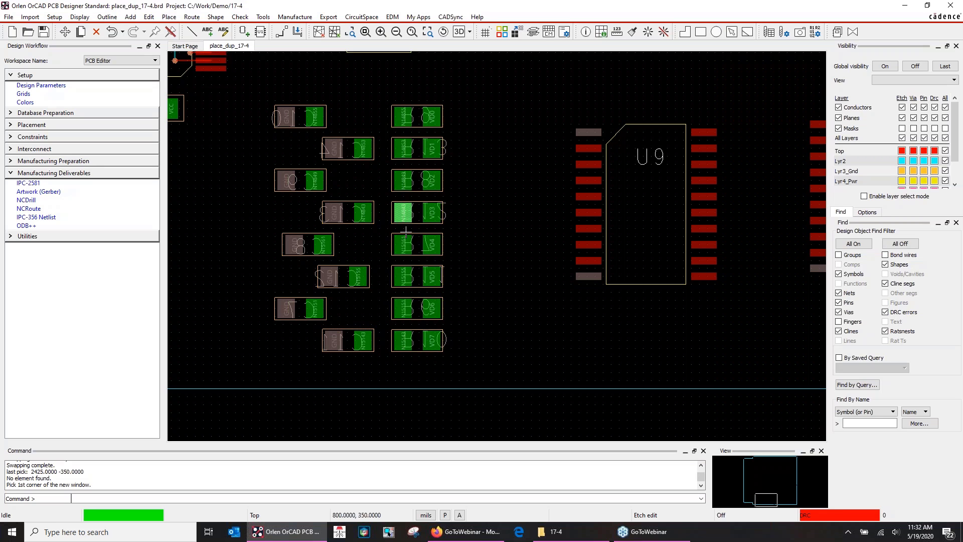
pyautogui.moveTo(392, 233)
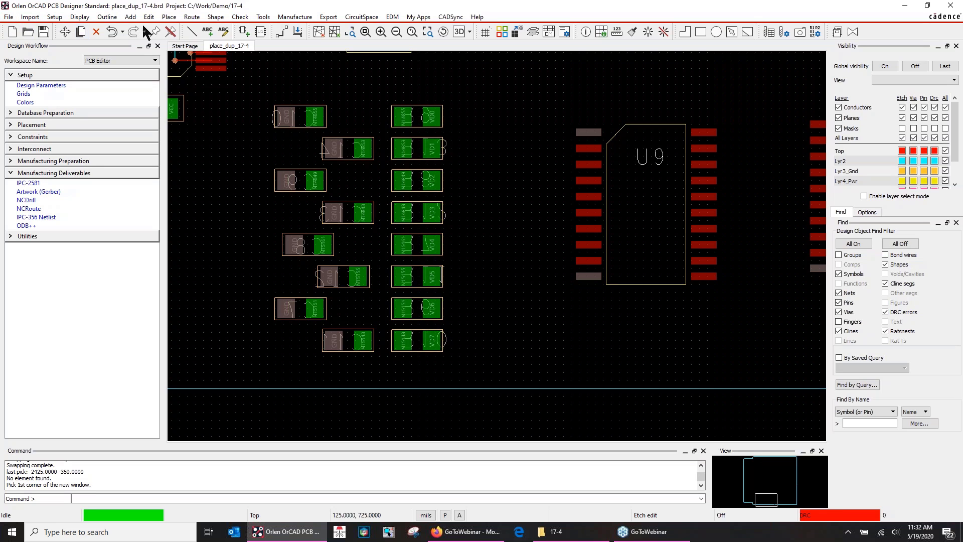
pyautogui.click(328, 16)
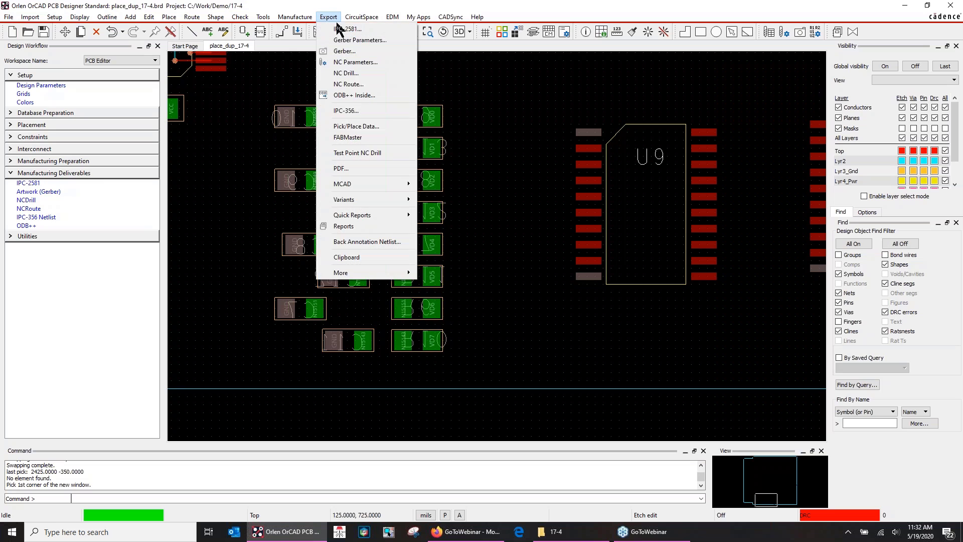
pyautogui.click(374, 128)
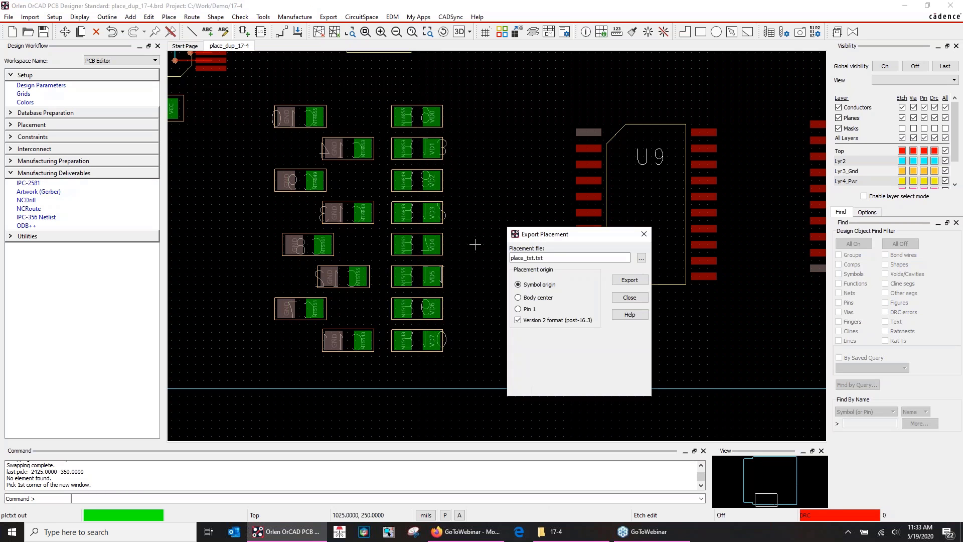
pyautogui.doubleClick(512, 259)
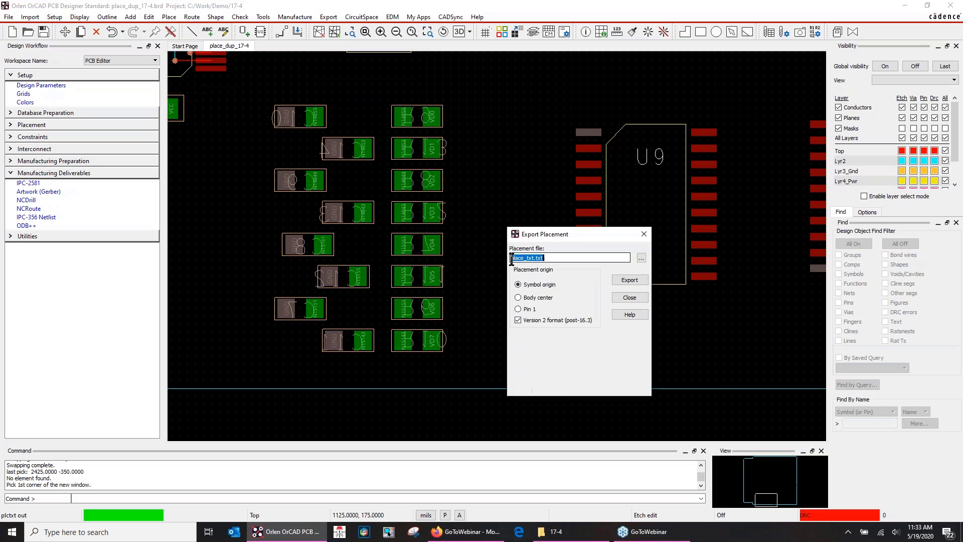
pyautogui.click(511, 258)
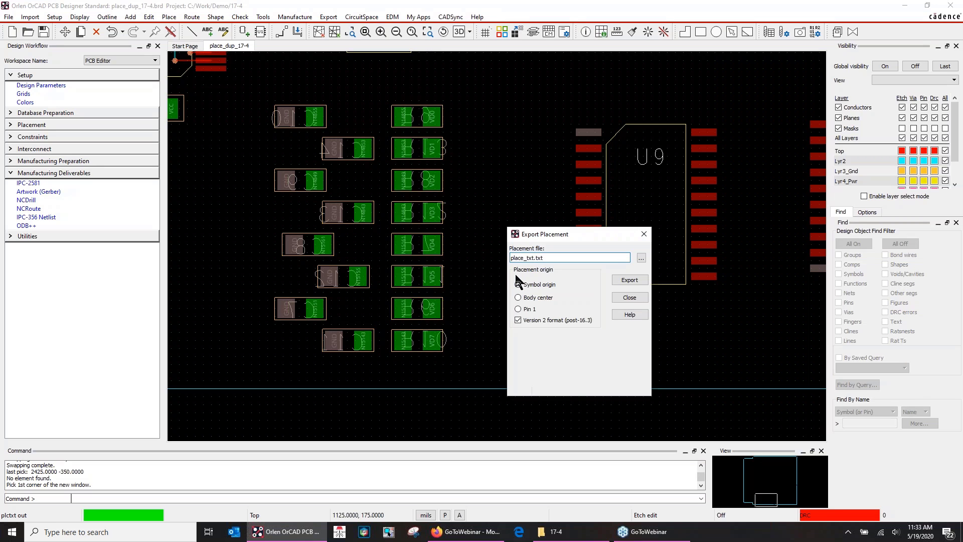
pyautogui.write('dup-')
pyautogui.click(626, 280)
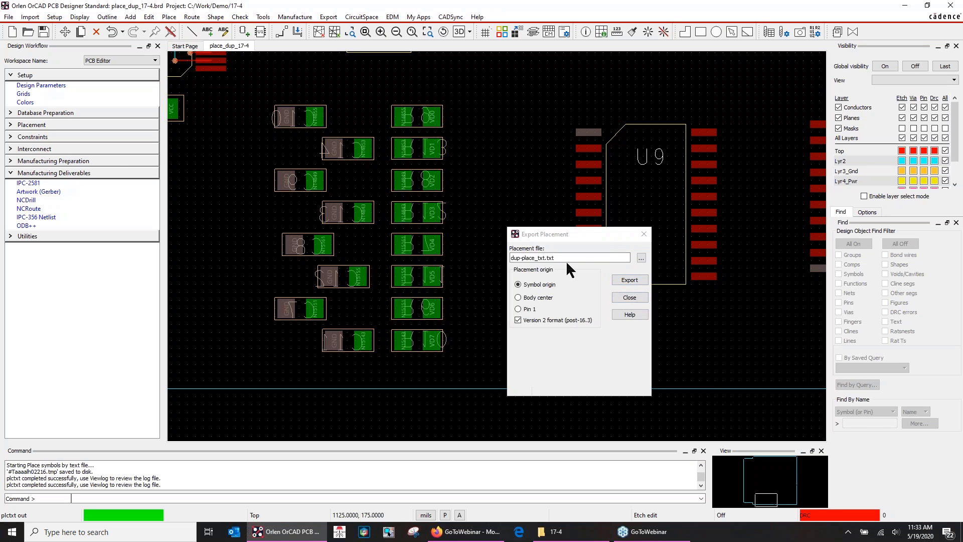
# Finish the placement export and open the exported file dup-place_txt.txt from the 17-4 folder in Notepad beside the board
pyautogui.click(626, 297)
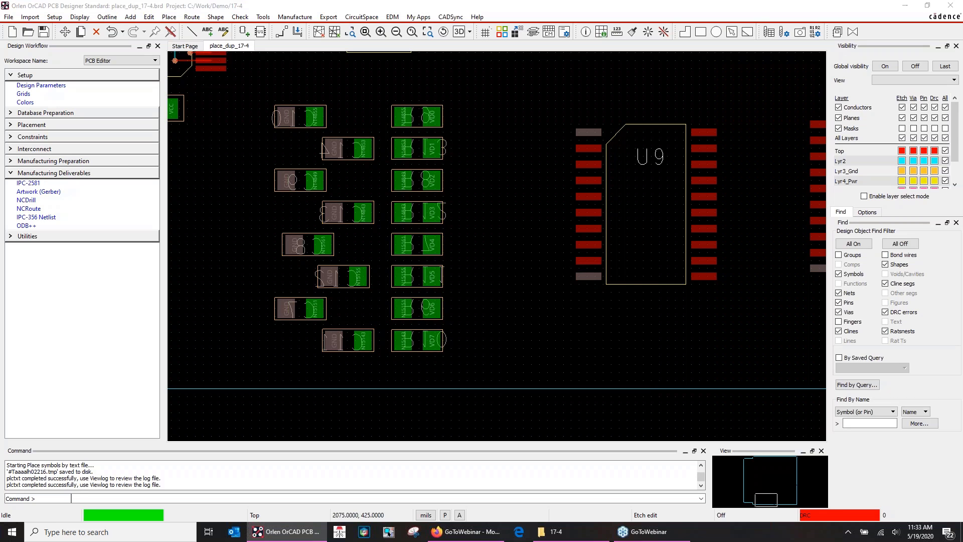
pyautogui.moveTo(962, 21); pyautogui.dragTo(789, 8)
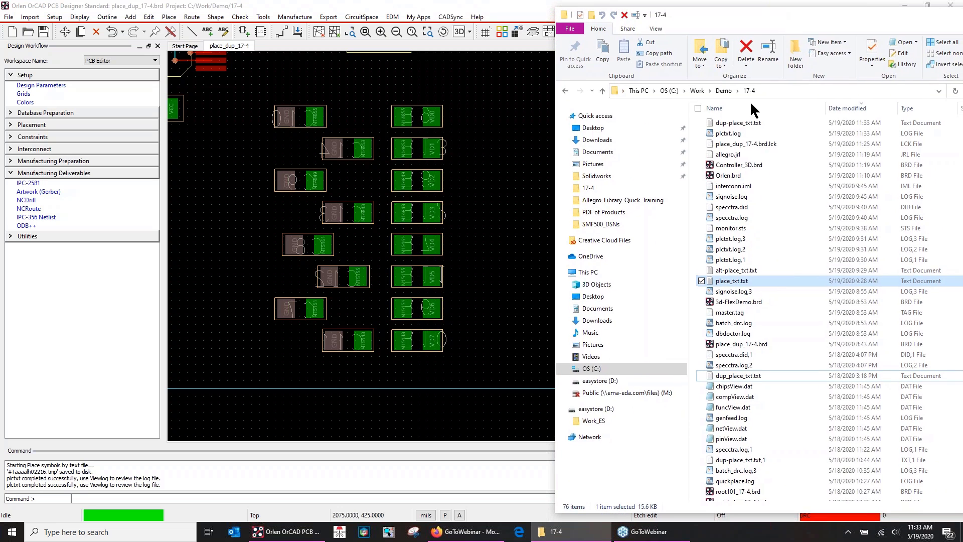
pyautogui.click(735, 124)
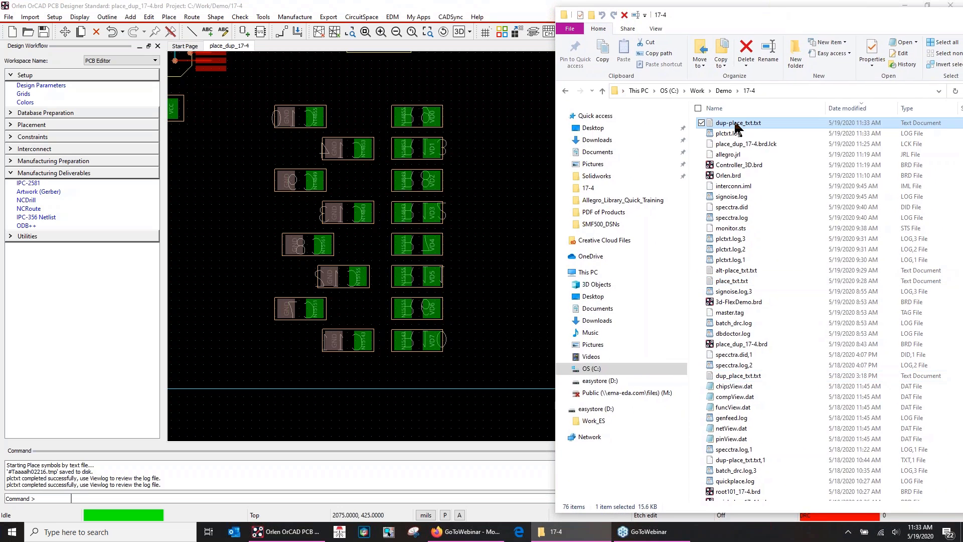
pyautogui.doubleClick(737, 124)
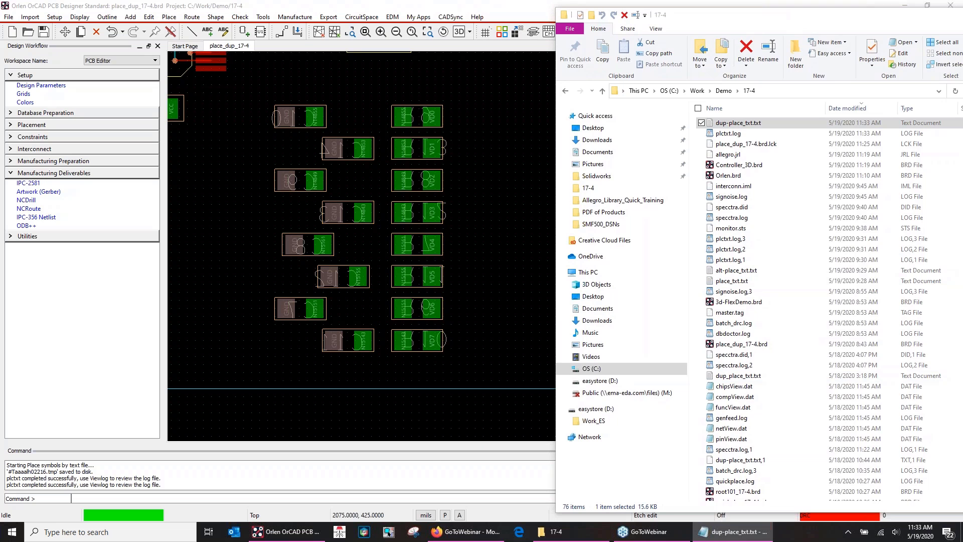
pyautogui.moveTo(962, 101); pyautogui.dragTo(484, 26)
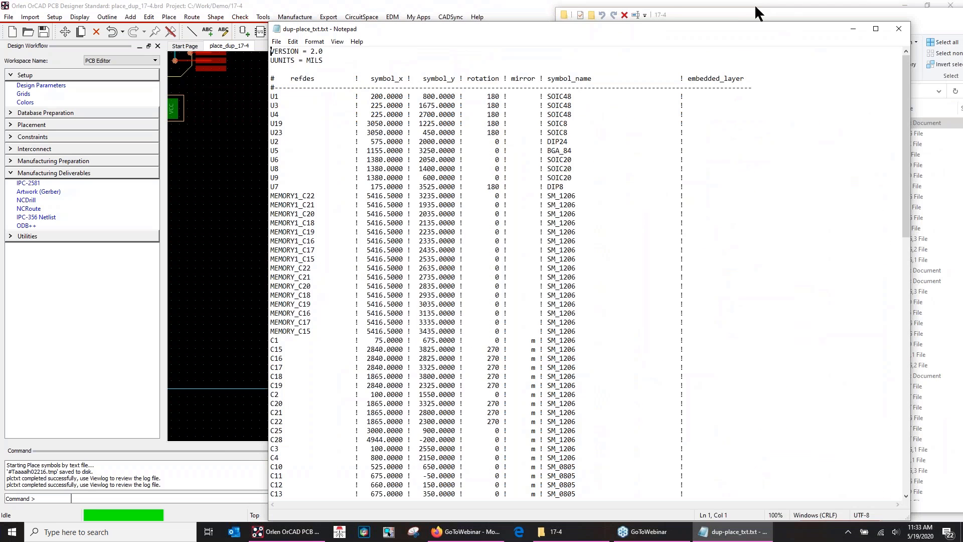
pyautogui.moveTo(749, 11); pyautogui.dragTo(962, 17)
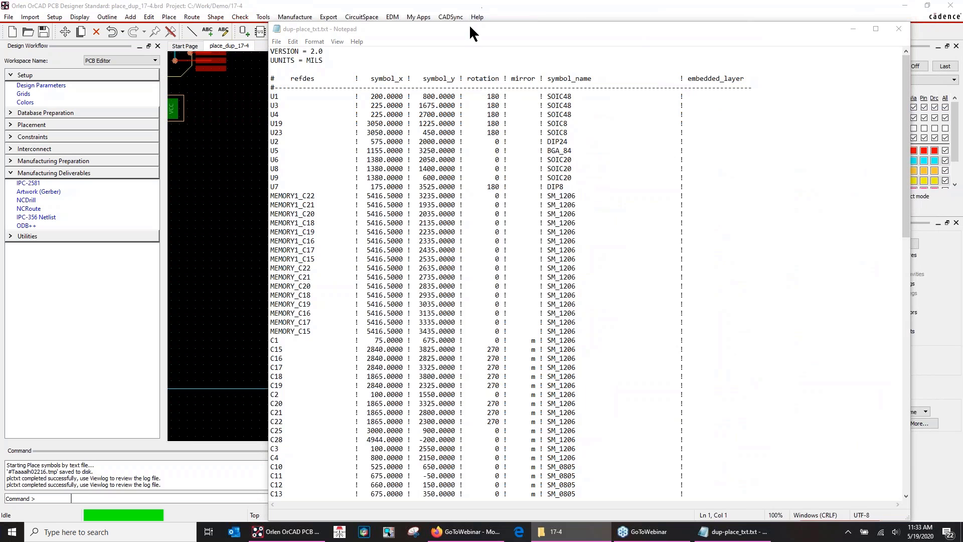
pyautogui.moveTo(469, 24); pyautogui.dragTo(648, 19)
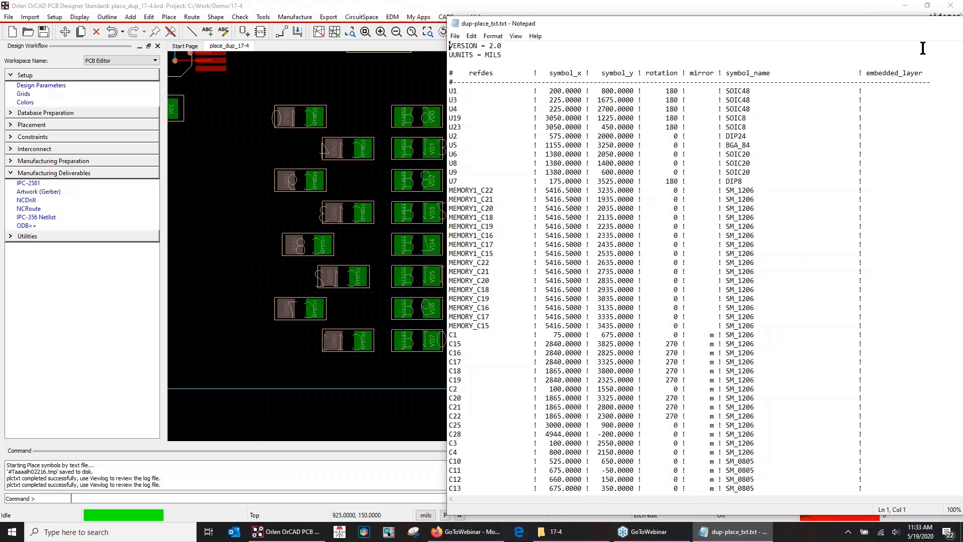
# Remove the mirror flag m from the C7, C8 and C9 rows, then save and close the placement file
pyautogui.scroll(-6, 923, 48)
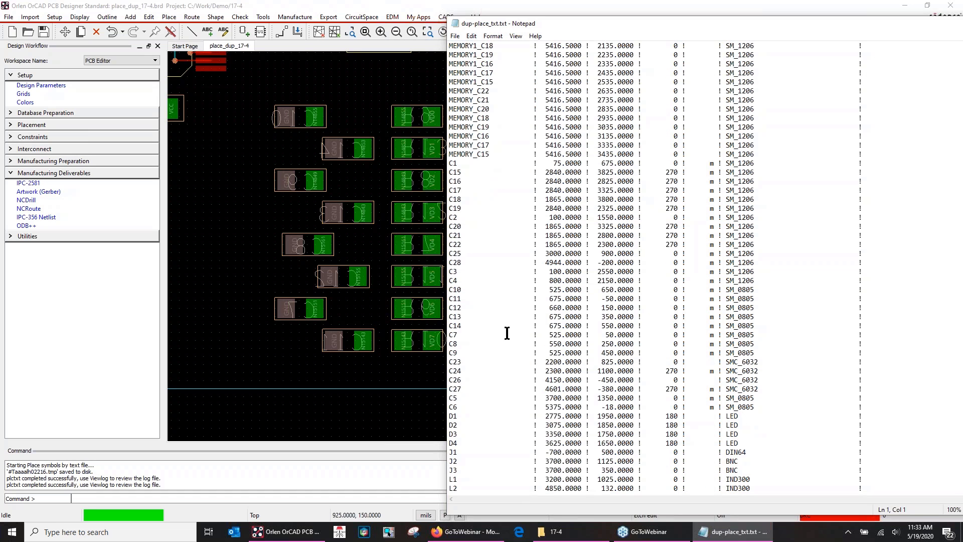
pyautogui.click(714, 336)
pyautogui.press('BackSpace')
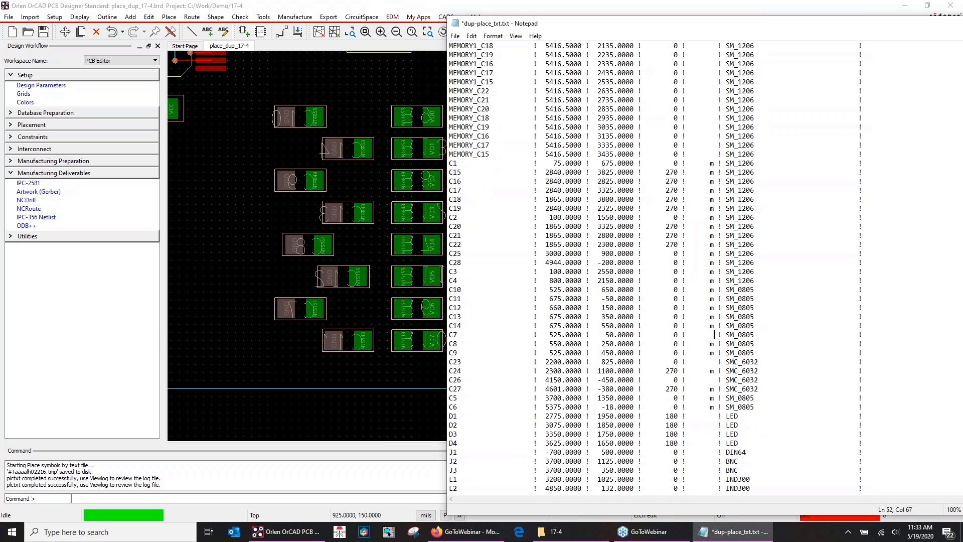
pyautogui.click(713, 345)
pyautogui.press('BackSpace')
pyautogui.click(714, 353)
pyautogui.press('BackSpace')
pyautogui.click(454, 37)
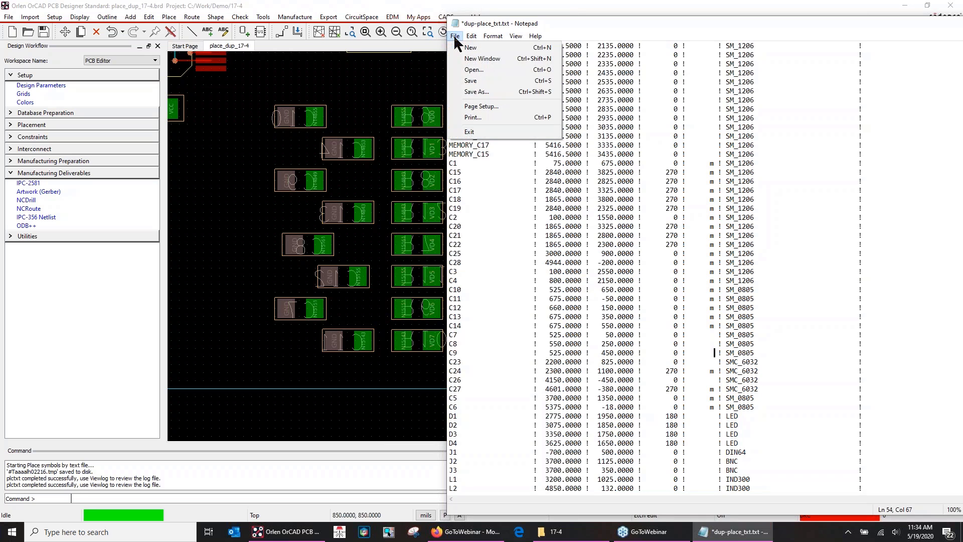
pyautogui.click(472, 82)
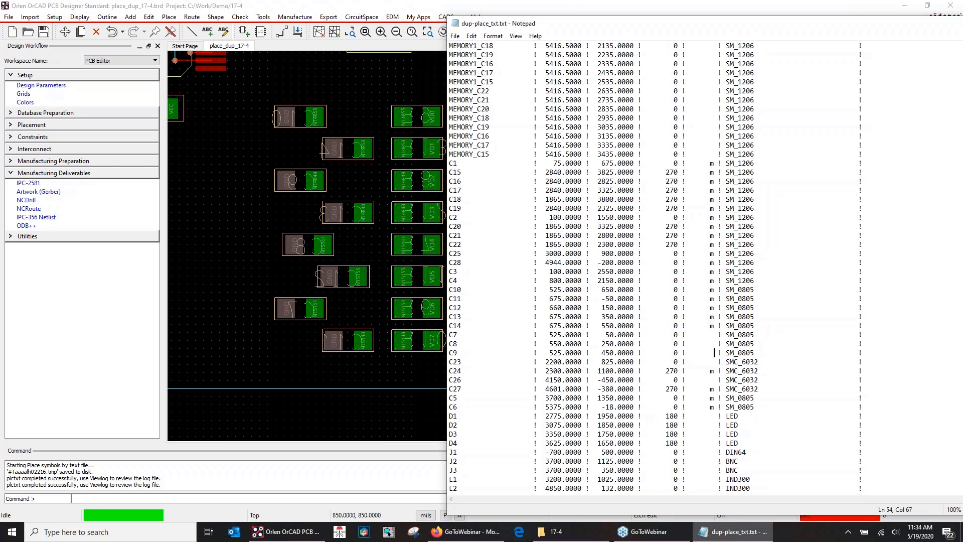
pyautogui.hotkey('alt', 'F4')
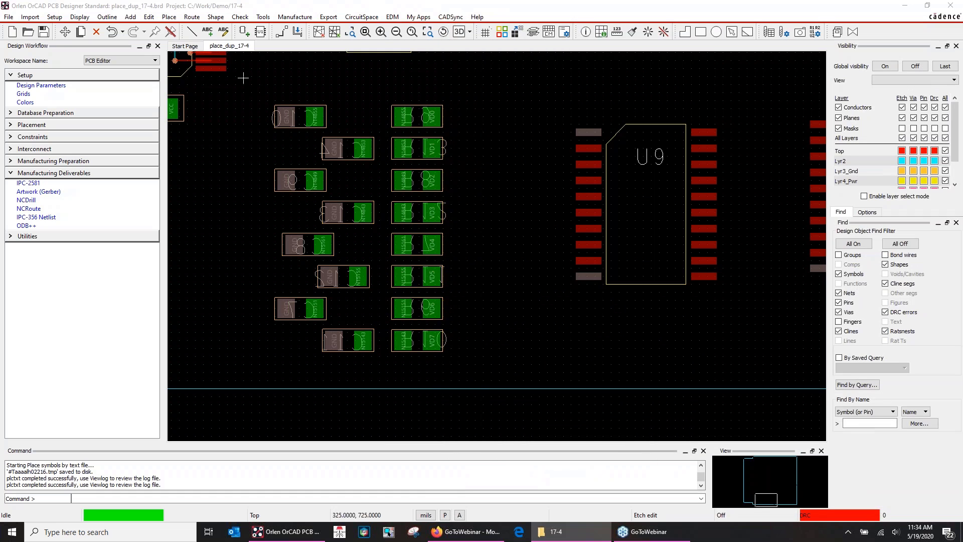
# Import the placement file dup_place_txt.txt by symbol origin, using the Add and move placement option
pyautogui.click(9, 16)
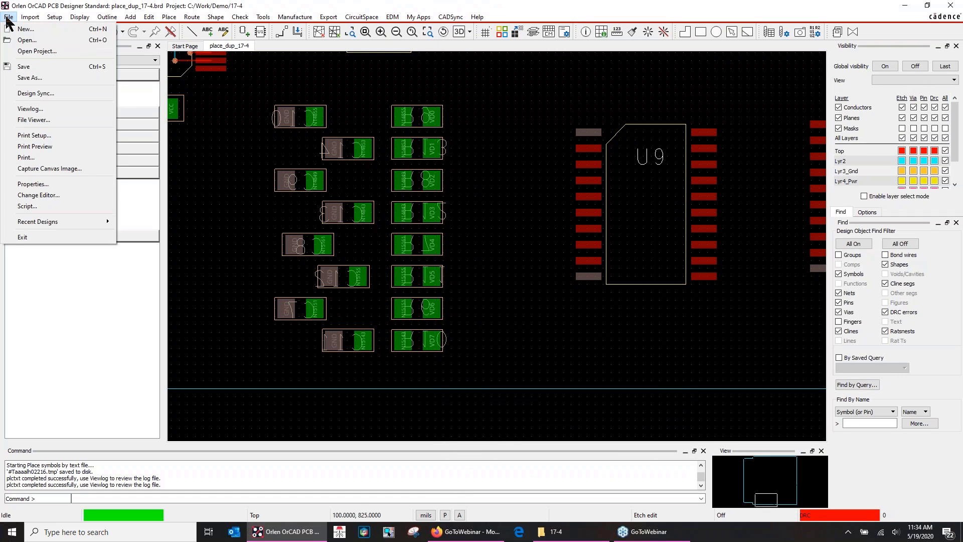
pyautogui.click(50, 84)
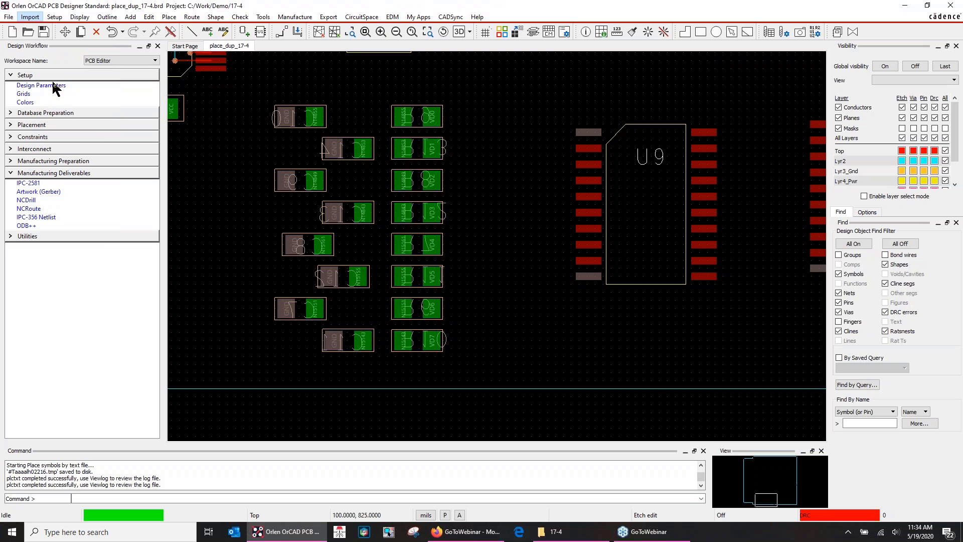
pyautogui.click(644, 258)
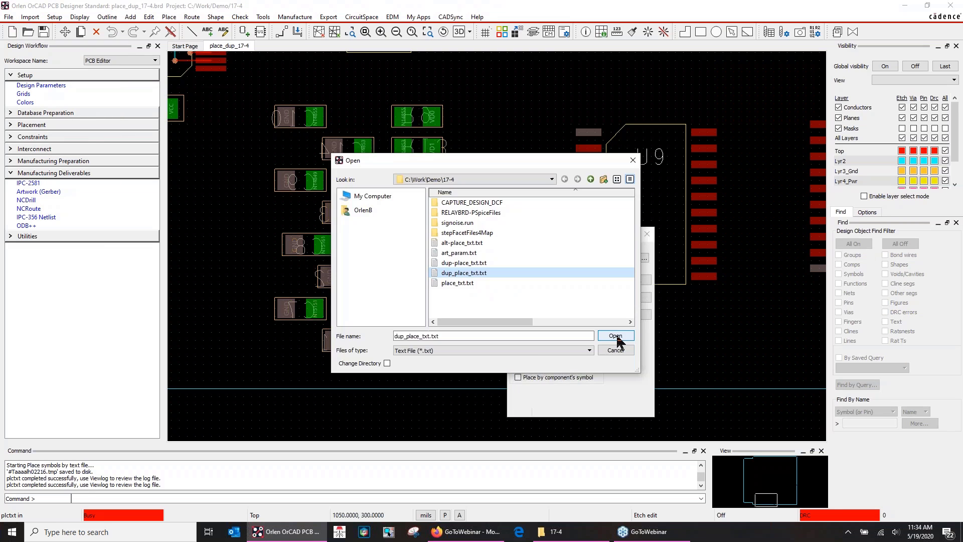
pyautogui.click(620, 343)
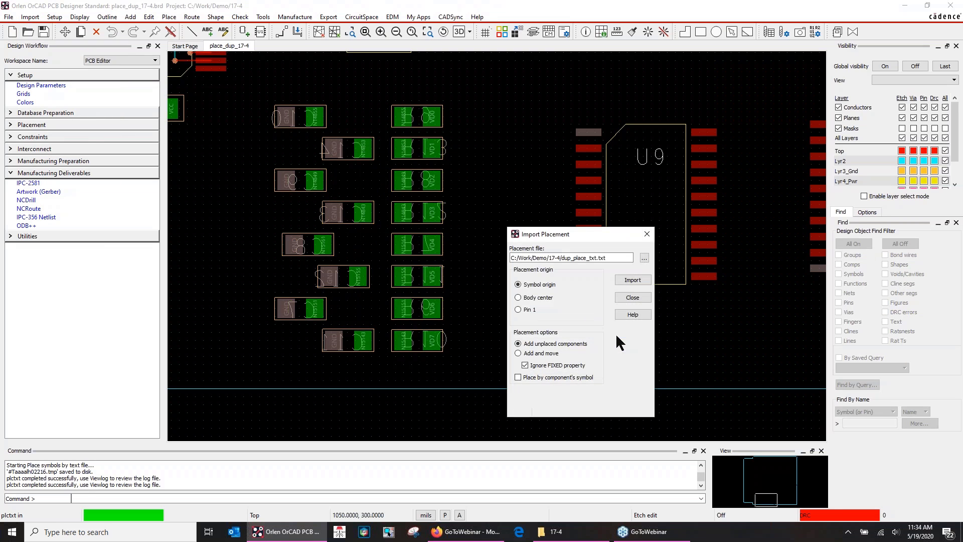
pyautogui.click(521, 354)
pyautogui.click(633, 280)
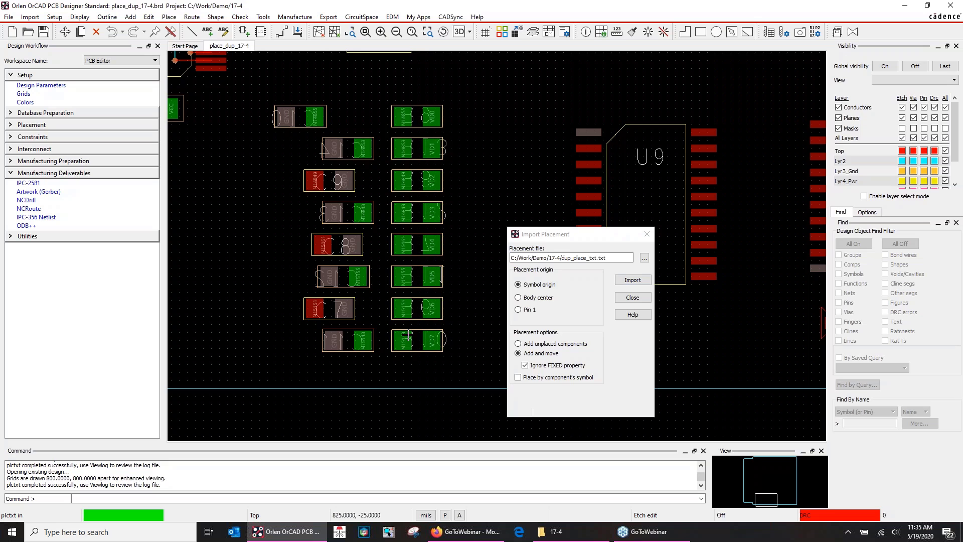
pyautogui.click(639, 297)
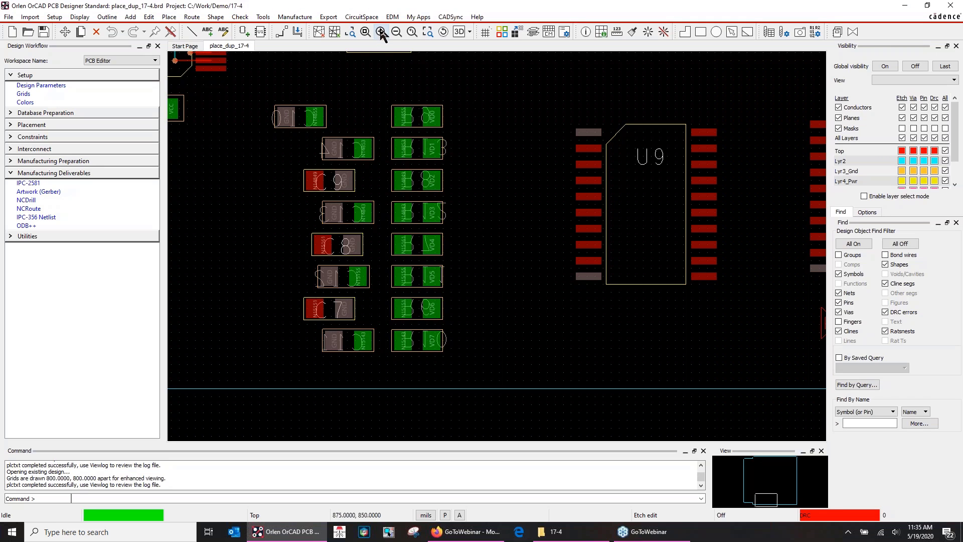
# With only symbols selectable for moving, switch U2 to its alternate SOIC24 symbol and place it at about (850, 1660) below C4
pyautogui.click(396, 33)
pyautogui.moveTo(412, 192); pyautogui.dragTo(412, 189, button='middle')
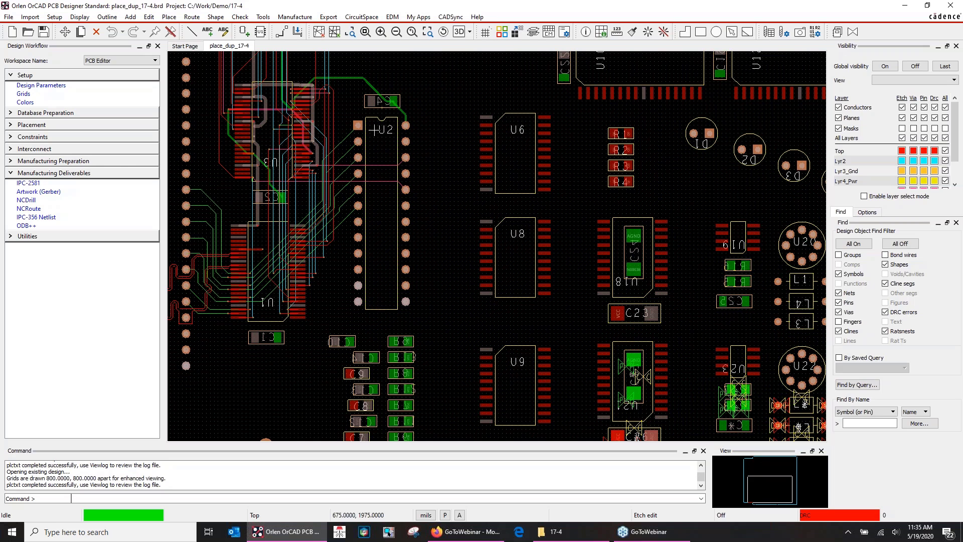
pyautogui.click(64, 32)
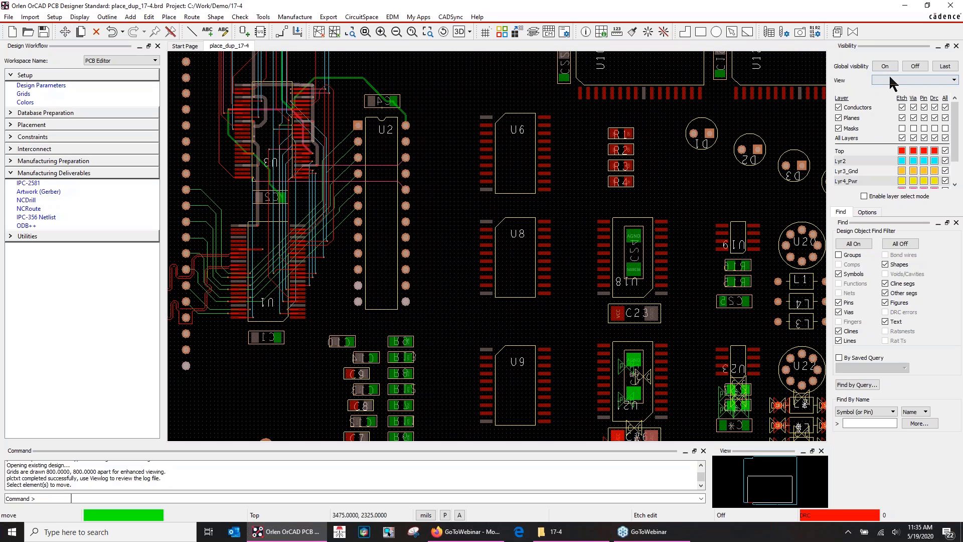
pyautogui.click(937, 46)
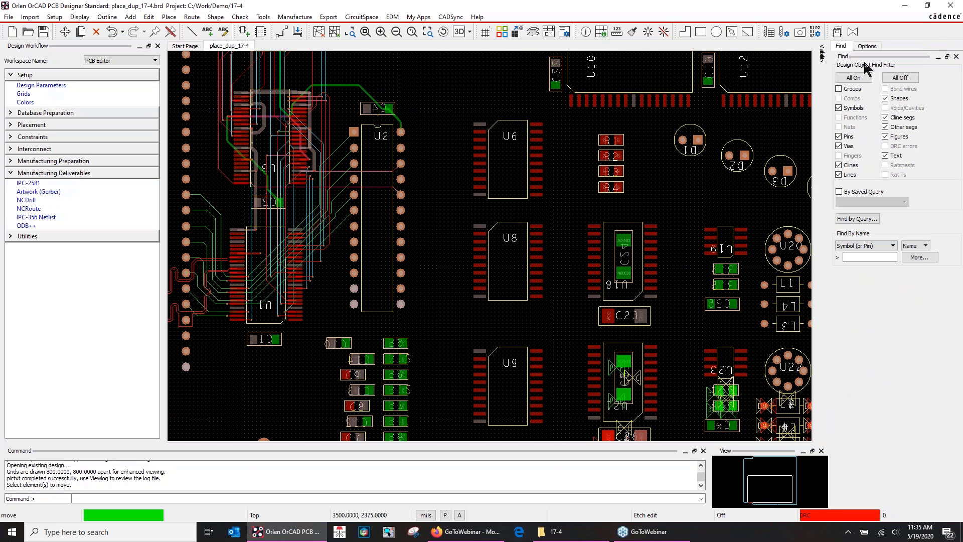
pyautogui.click(901, 77)
pyautogui.click(843, 107)
pyautogui.click(354, 131)
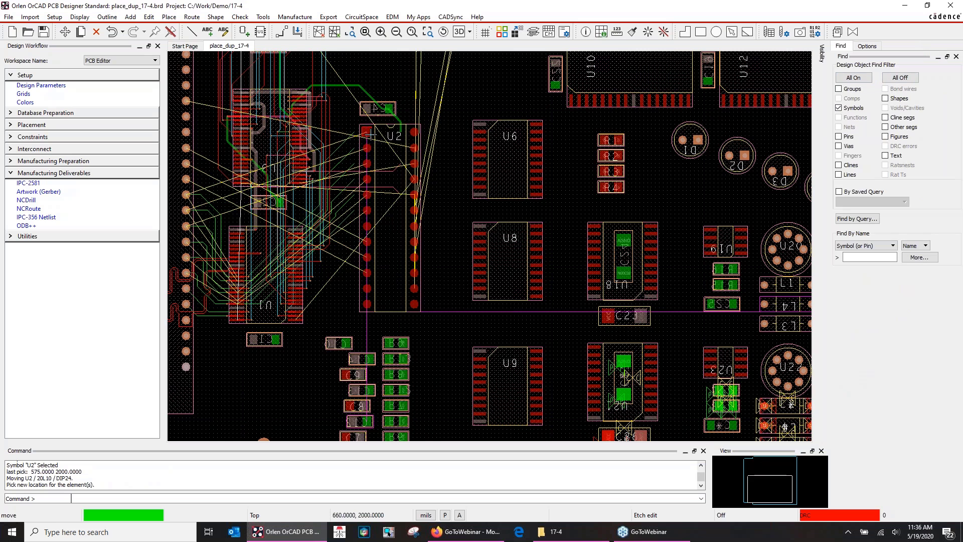
pyautogui.rightClick(377, 136)
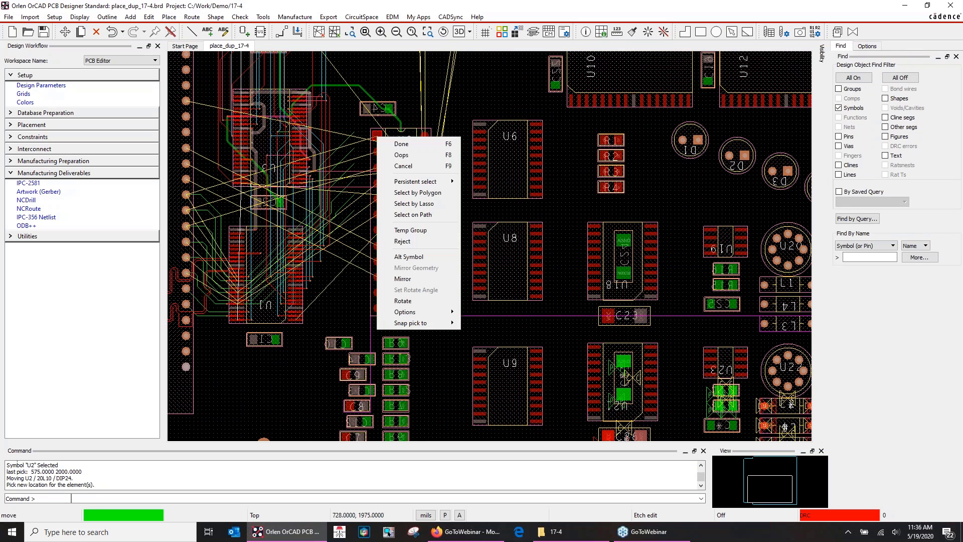
pyautogui.click(421, 257)
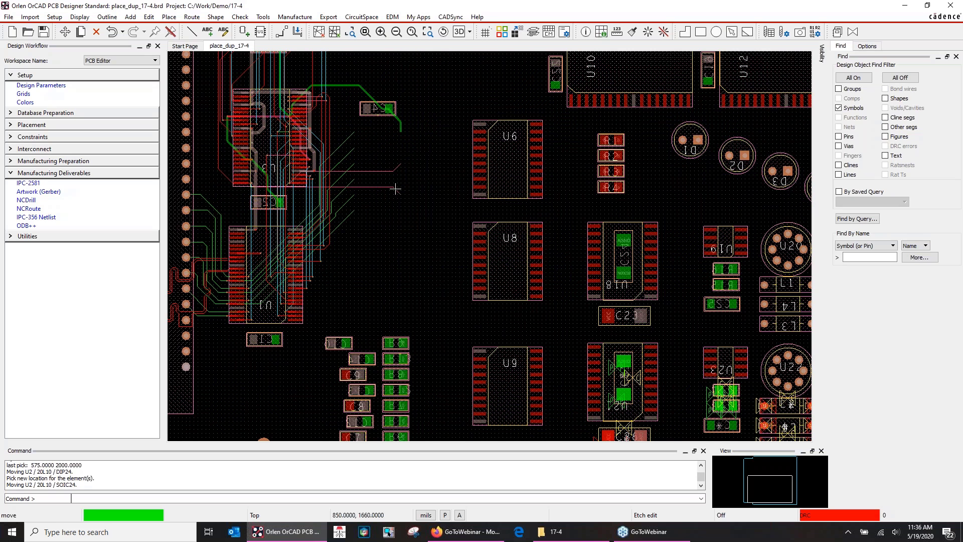
pyautogui.click(396, 189)
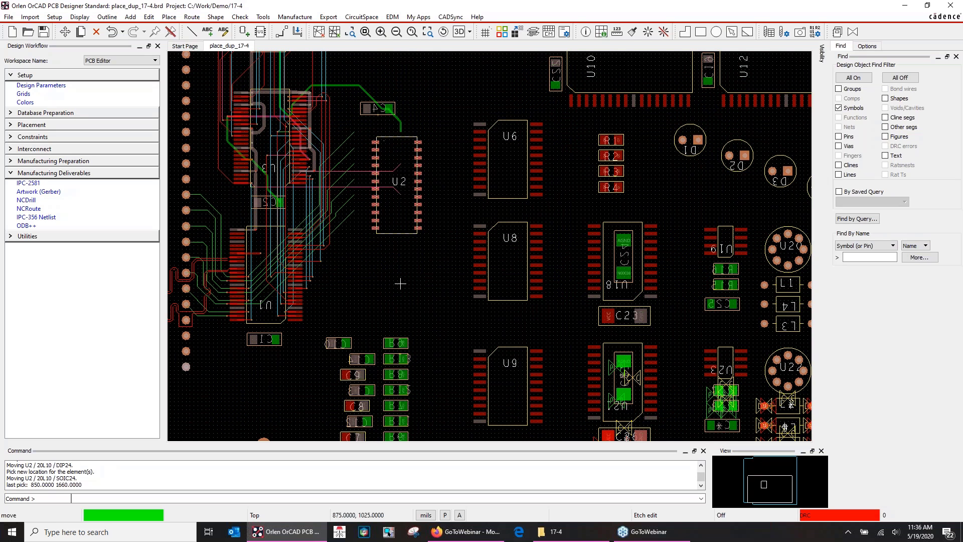
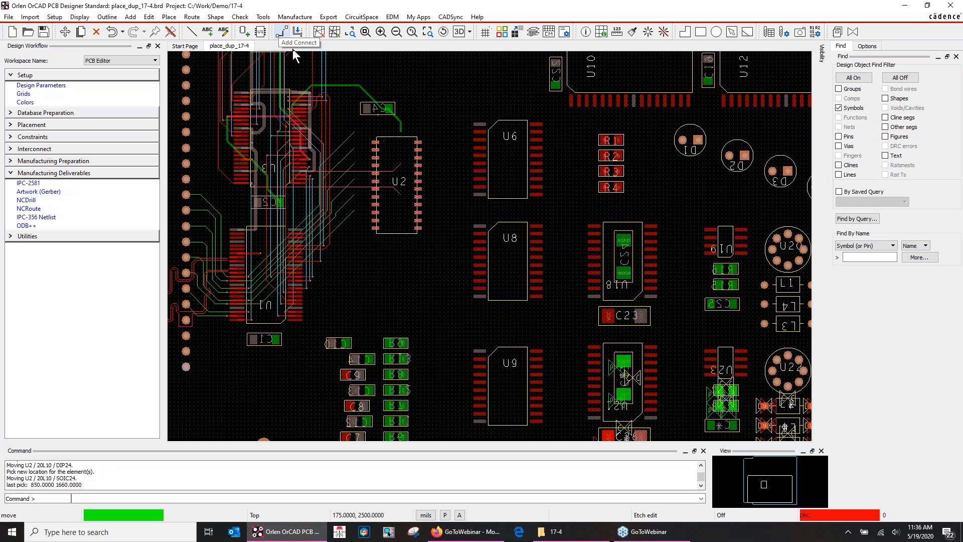
pyautogui.rightClick(381, 64)
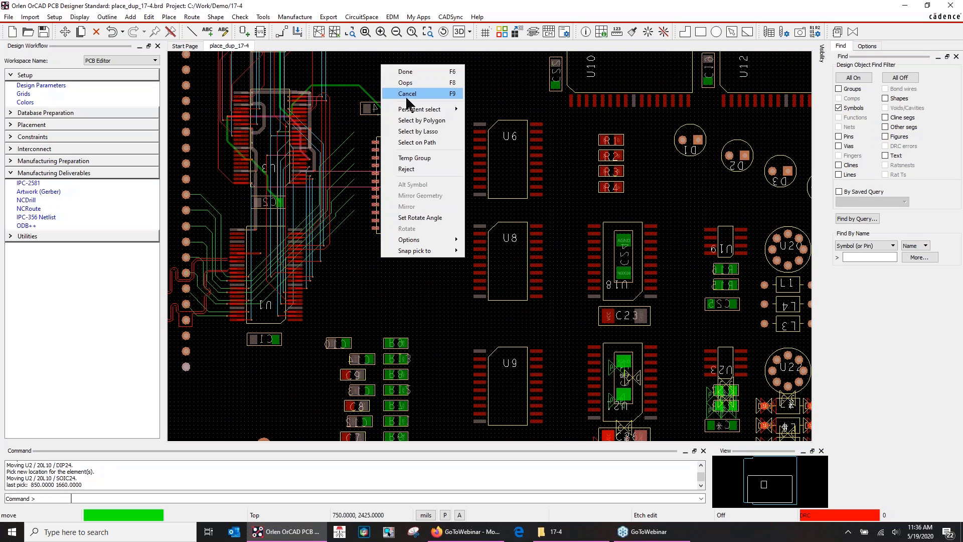
pyautogui.click(407, 94)
# Set the application mode to Etch Edit and start the Add Connect routing command
pyautogui.rightClick(402, 75)
pyautogui.moveTo(423, 99)
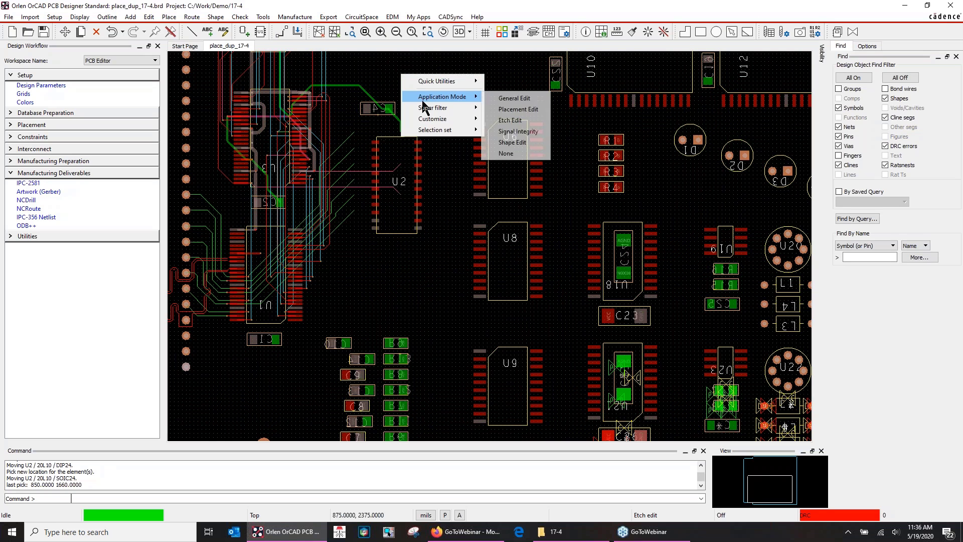
pyautogui.click(527, 120)
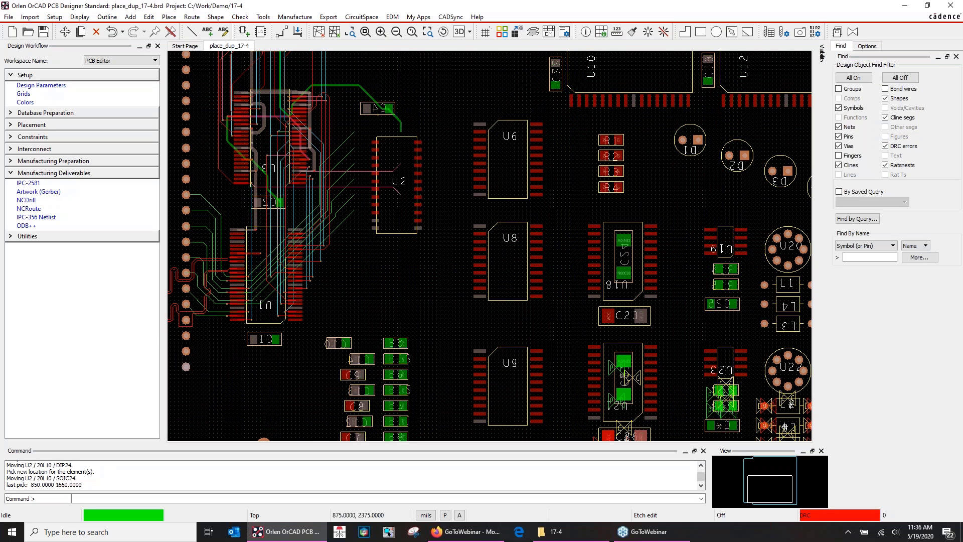
pyautogui.click(283, 33)
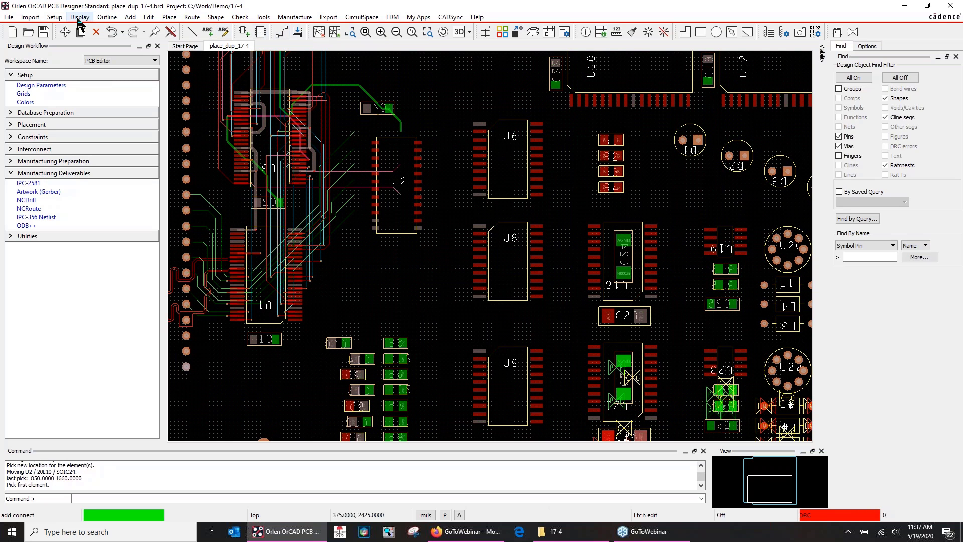
# Define a variable grid of 5 5 5 5 5 mils in x and y for all etch layers
pyautogui.click(55, 17)
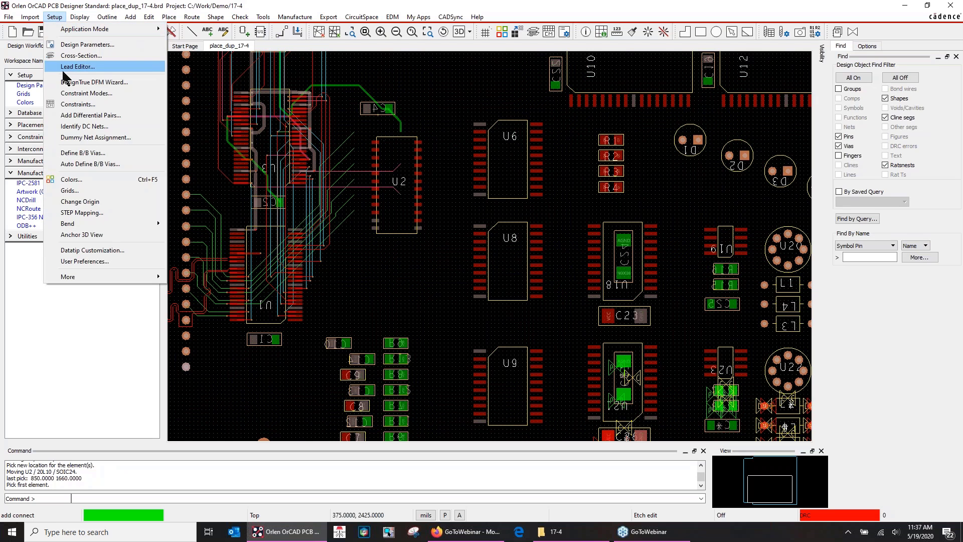
pyautogui.click(95, 190)
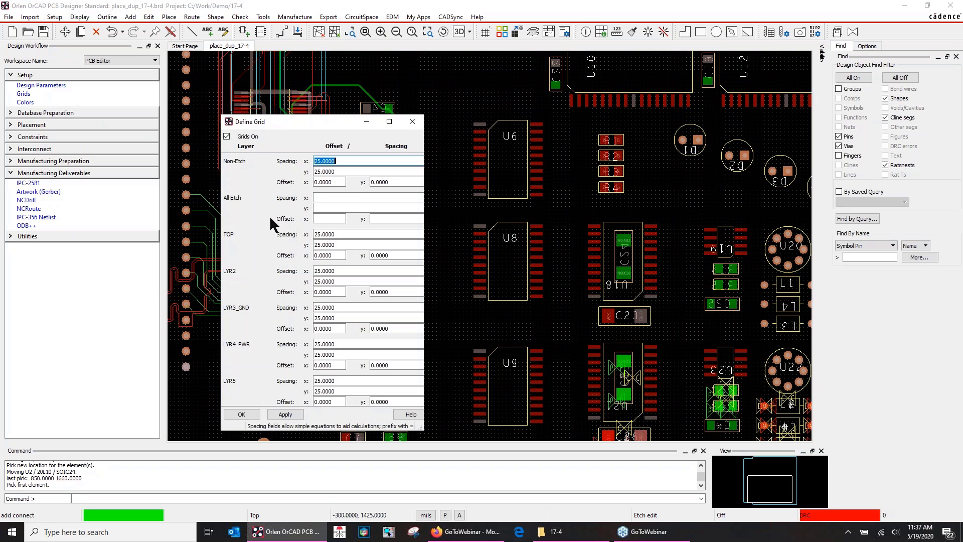
pyautogui.click(326, 197)
pyautogui.write('5 5 5 5 5')
pyautogui.press('Tab')
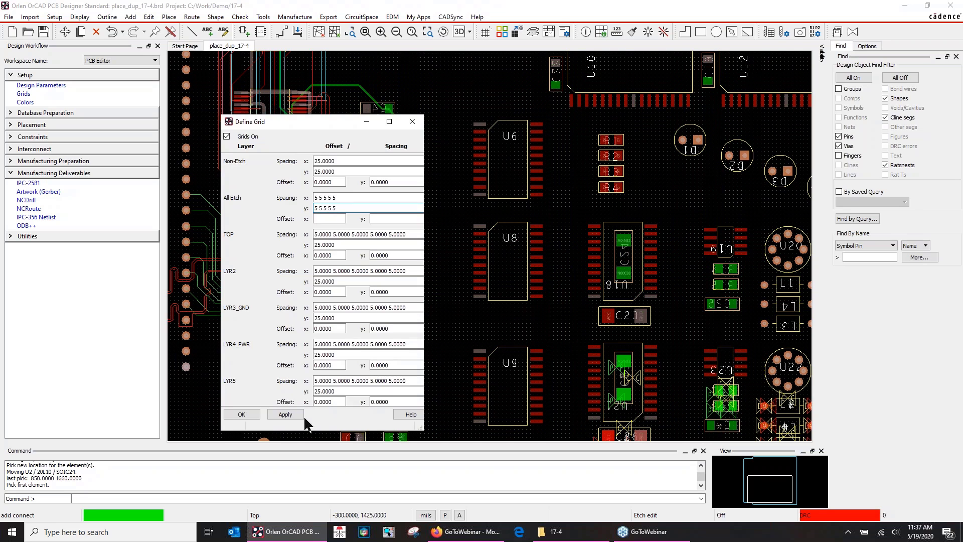
pyautogui.click(286, 415)
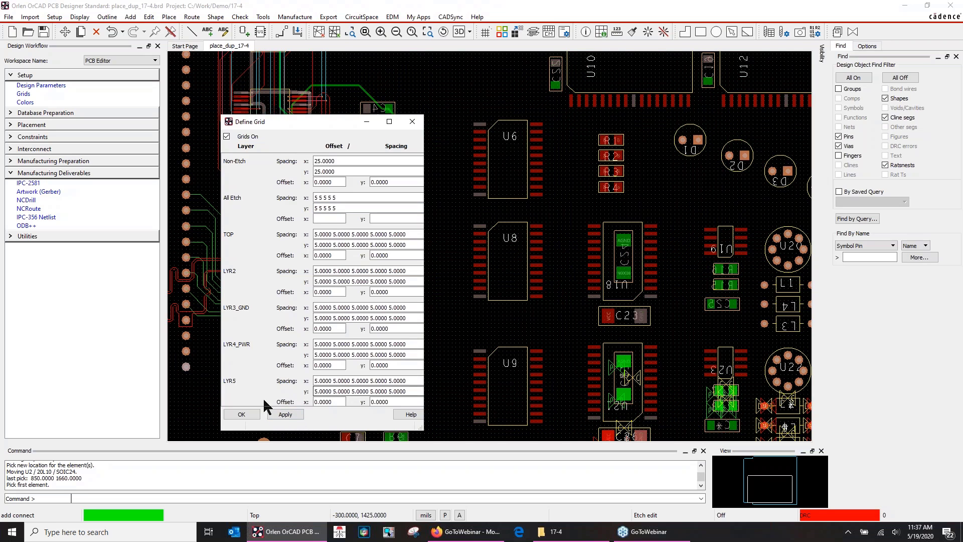
pyautogui.click(235, 414)
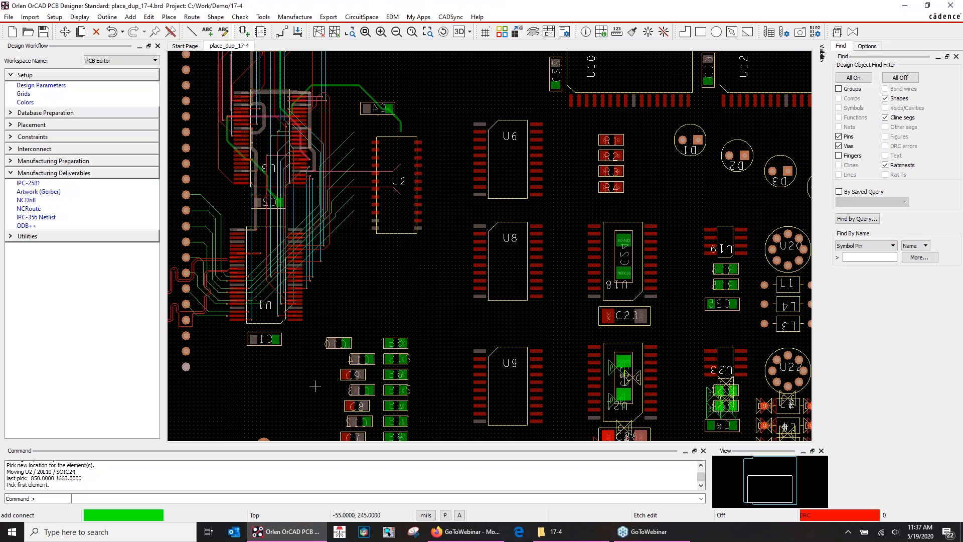
# Change the display color of the grids to white so the grid dots around U6 stand out
pyautogui.click(349, 33)
pyautogui.moveTo(444, 108); pyautogui.dragTo(525, 202)
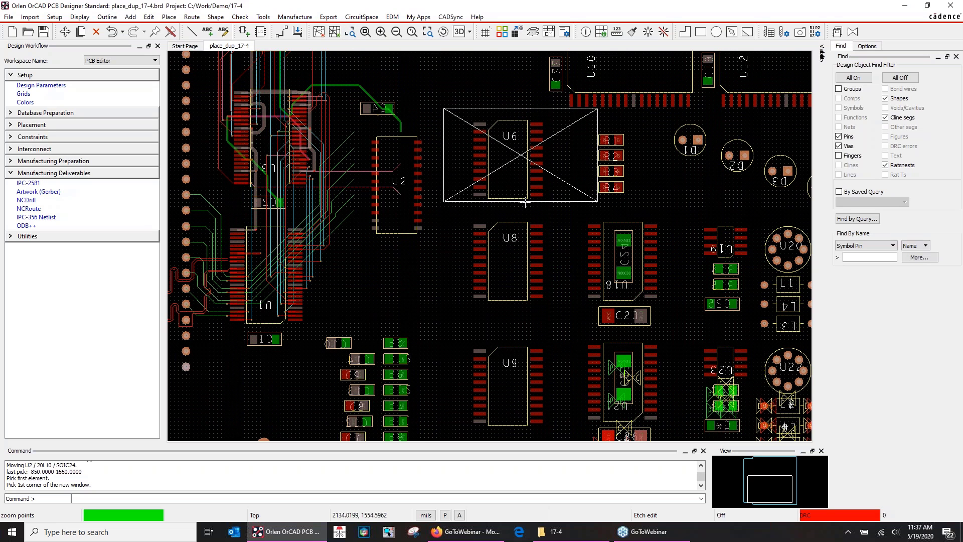
pyautogui.click(616, 215)
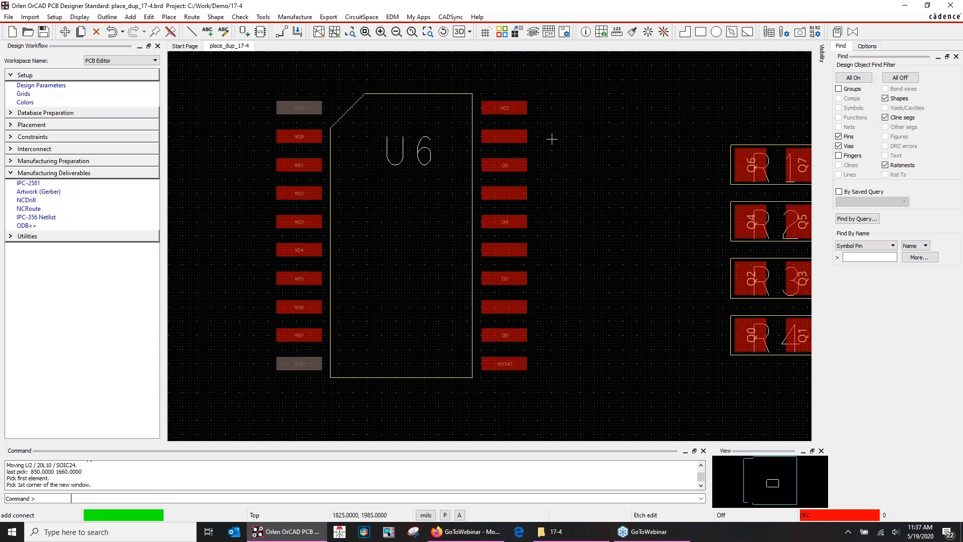
pyautogui.click(502, 32)
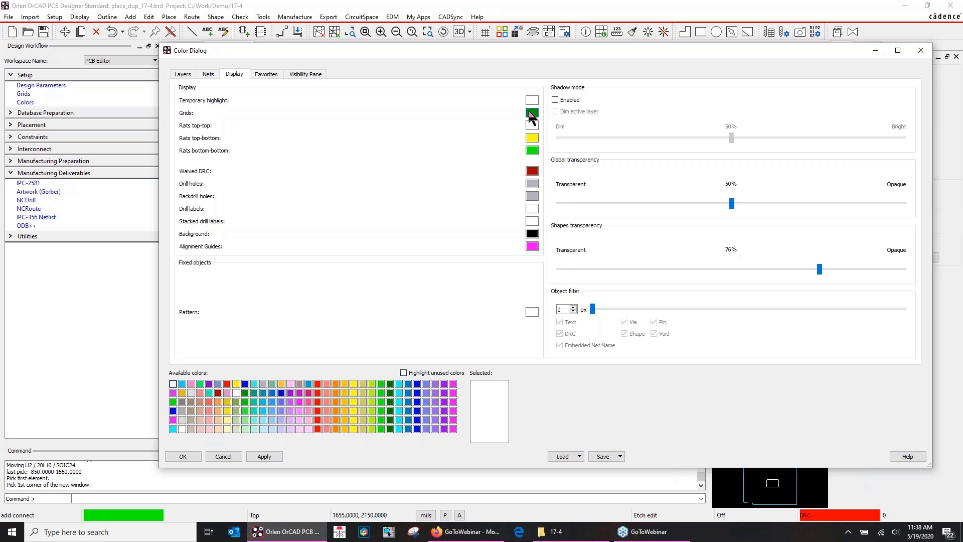
pyautogui.click(532, 112)
pyautogui.click(264, 457)
pyautogui.click(184, 456)
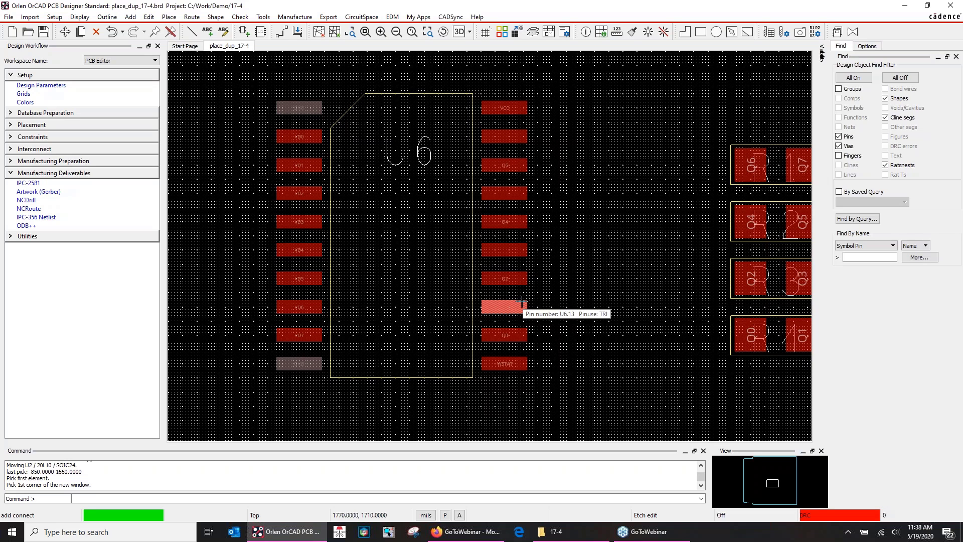
# Finish the Add Connect routing command
pyautogui.click(397, 32)
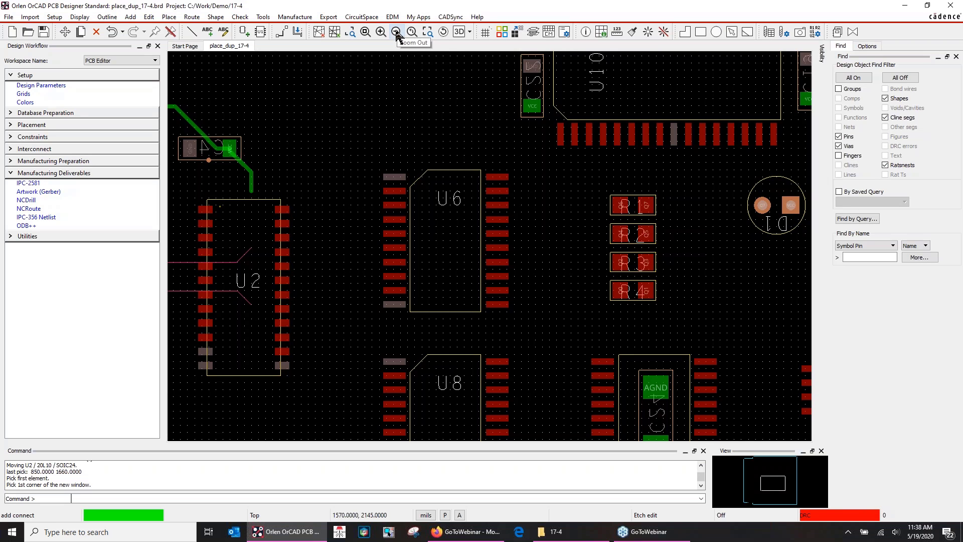
pyautogui.click(396, 34)
pyautogui.moveTo(445, 140); pyautogui.dragTo(445, 137, button='middle')
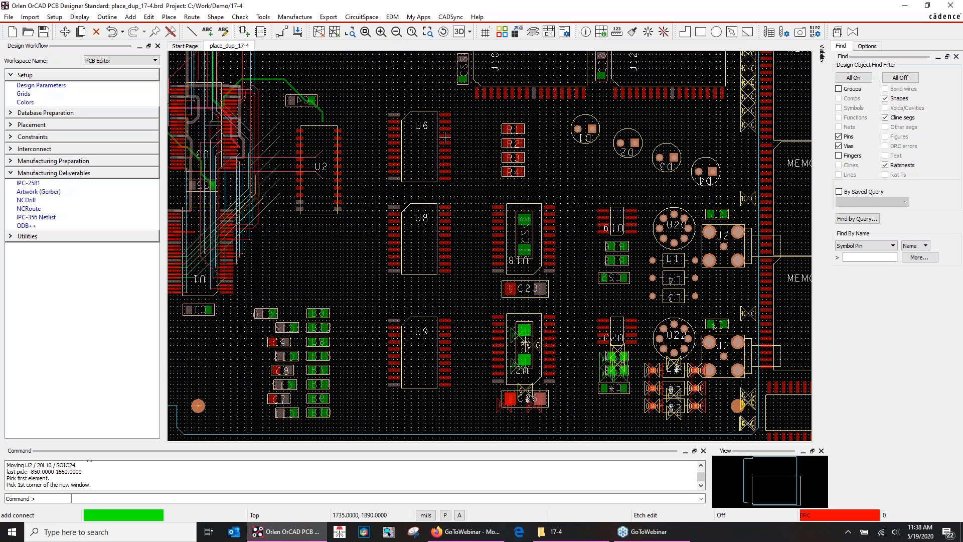
pyautogui.rightClick(393, 81)
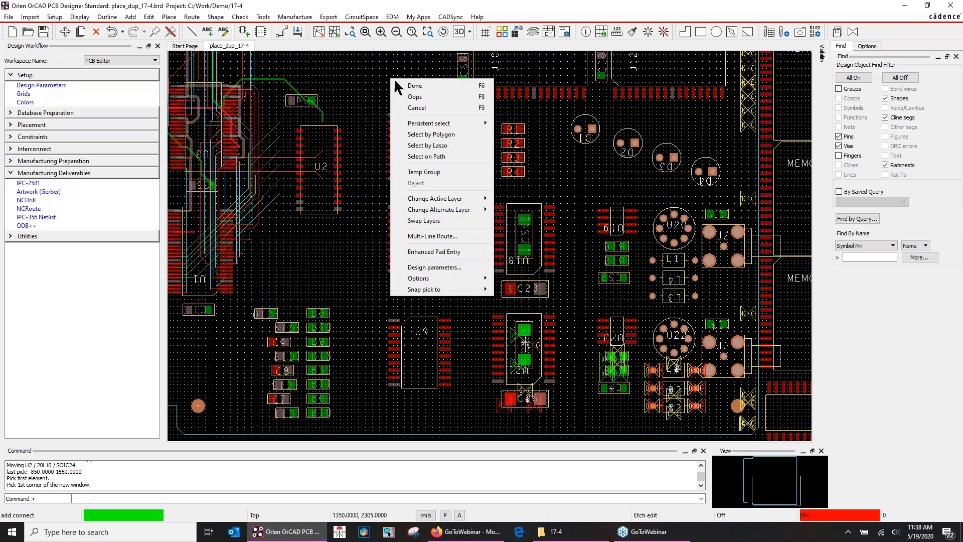
pyautogui.click(412, 86)
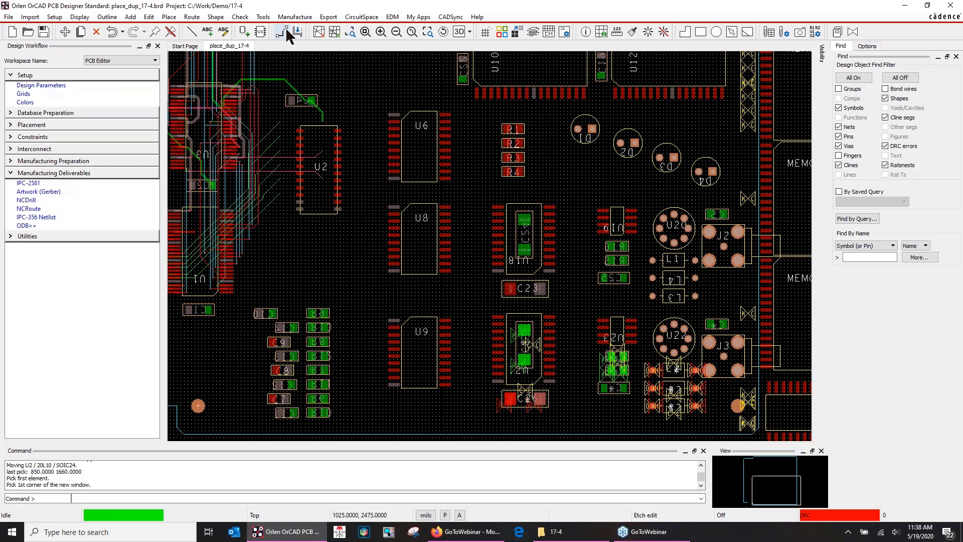
# Start Create Fanout for BGA U5 with the pin-via space set to Centered and unassigned pins included
pyautogui.click(192, 17)
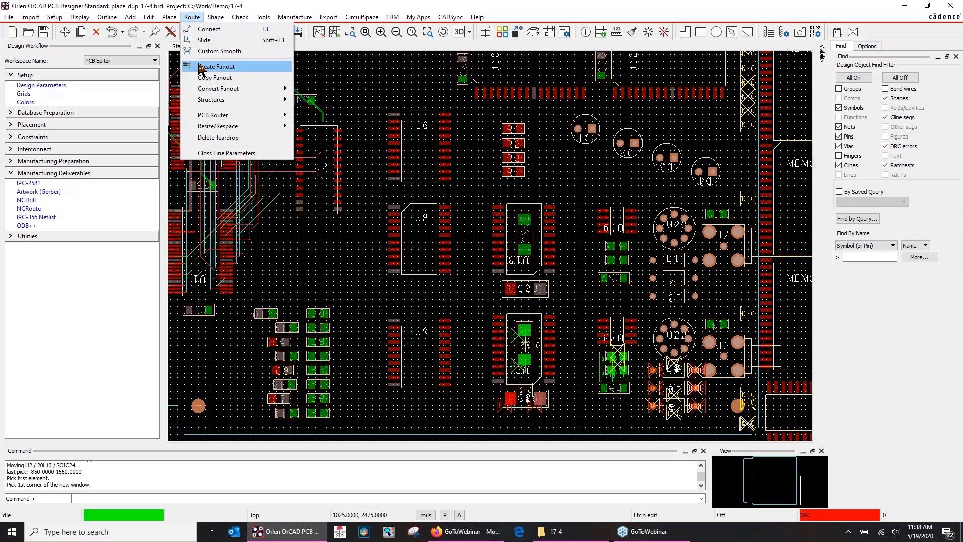
pyautogui.click(227, 68)
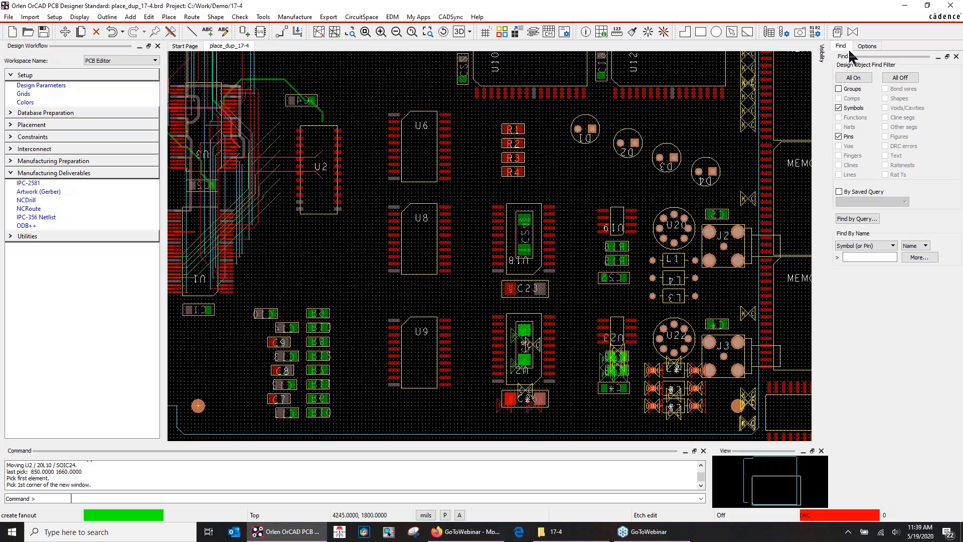
pyautogui.click(866, 46)
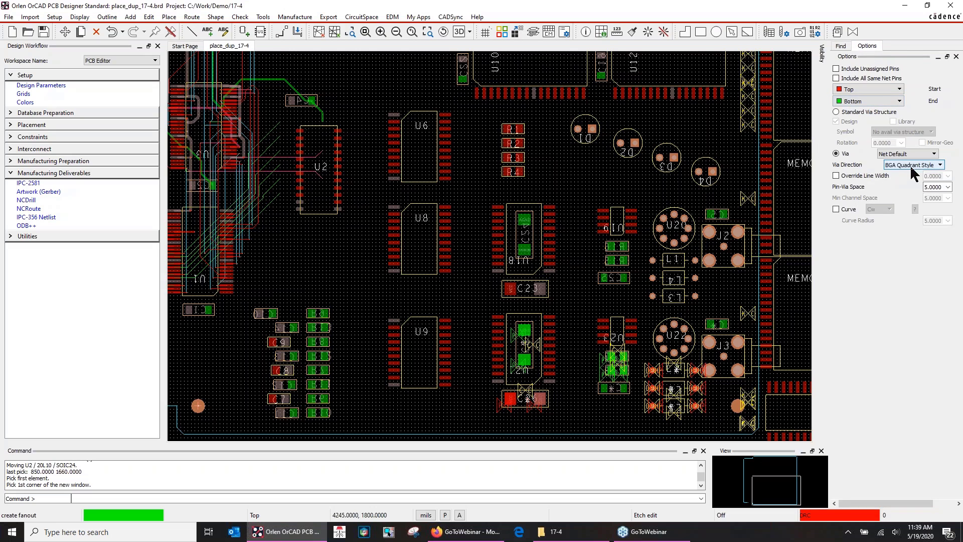
pyautogui.moveTo(487, 153); pyautogui.dragTo(488, 152, button='middle')
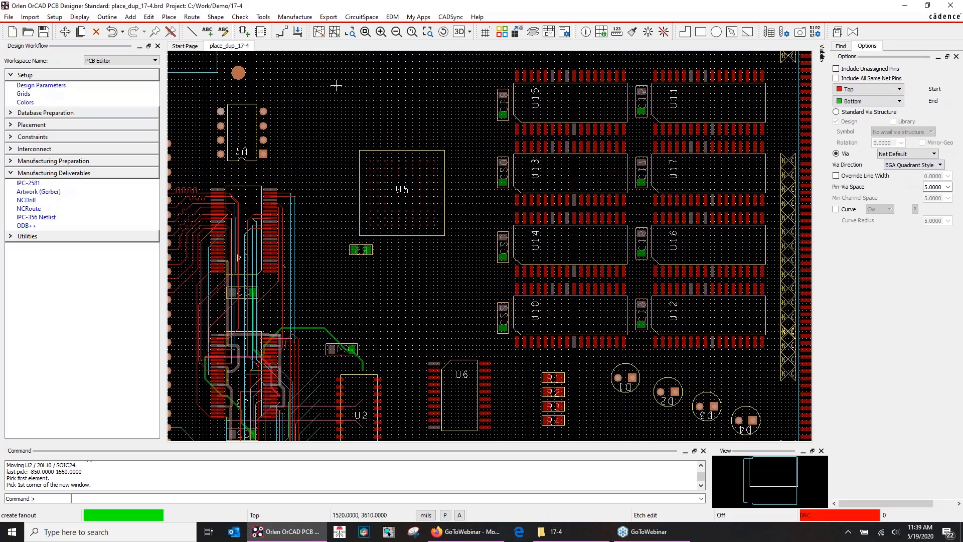
pyautogui.click(350, 32)
pyautogui.click(354, 145)
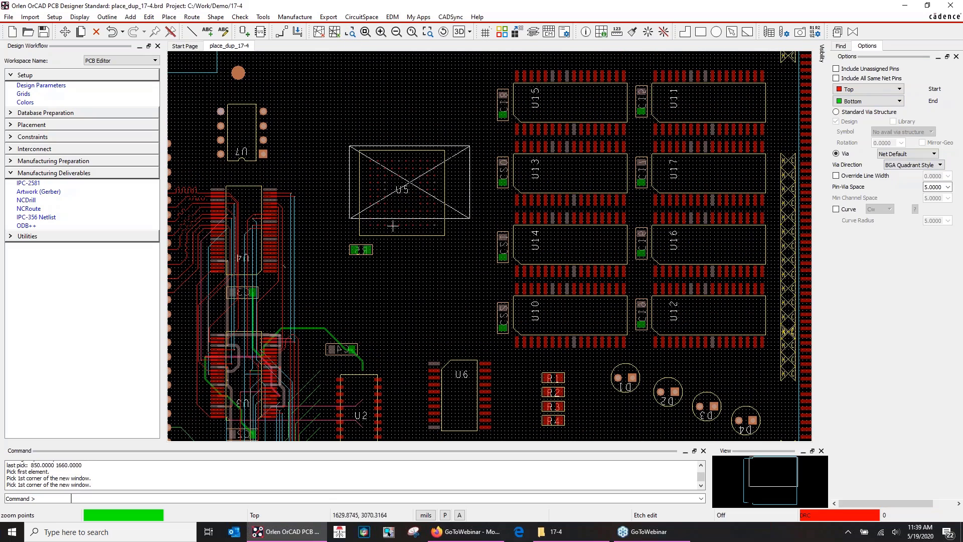
pyautogui.click(510, 248)
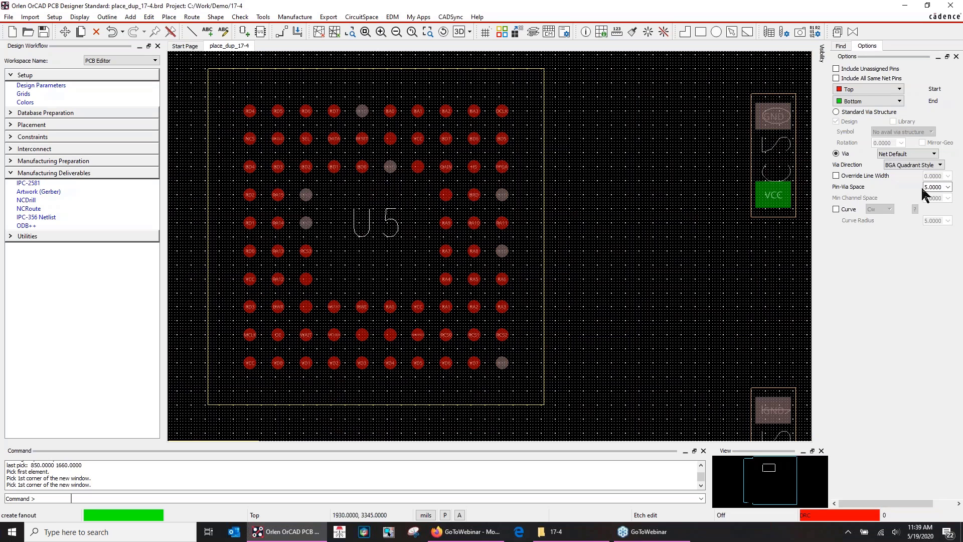
pyautogui.click(946, 187)
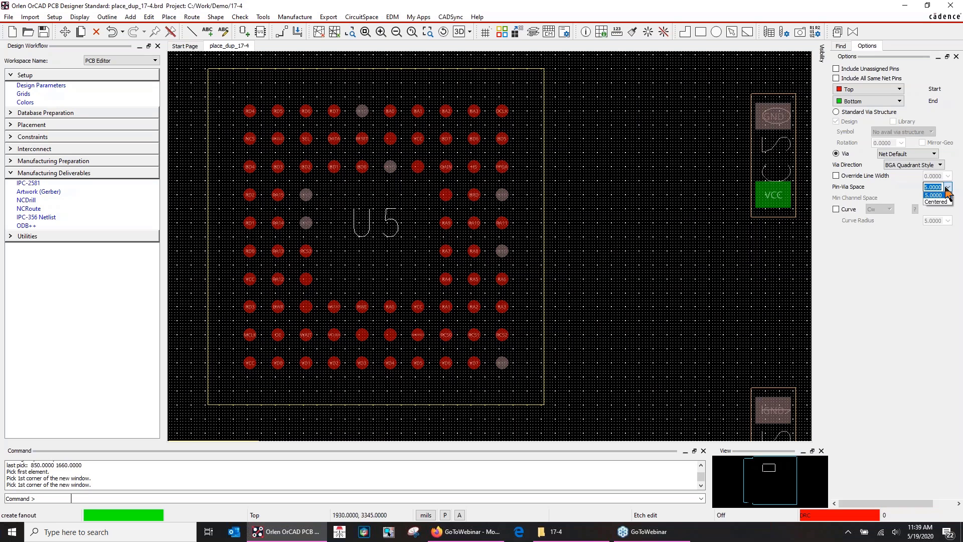
pyautogui.click(936, 202)
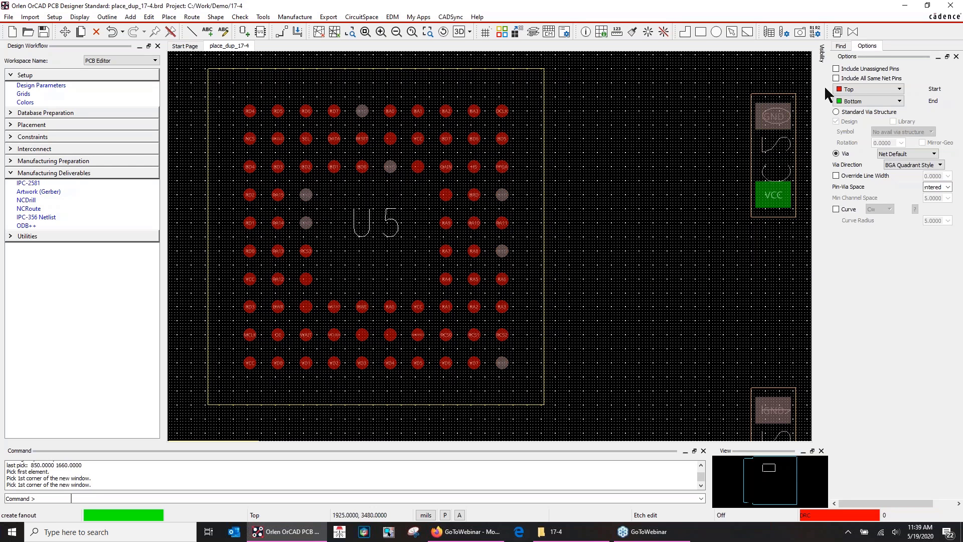
pyautogui.click(836, 69)
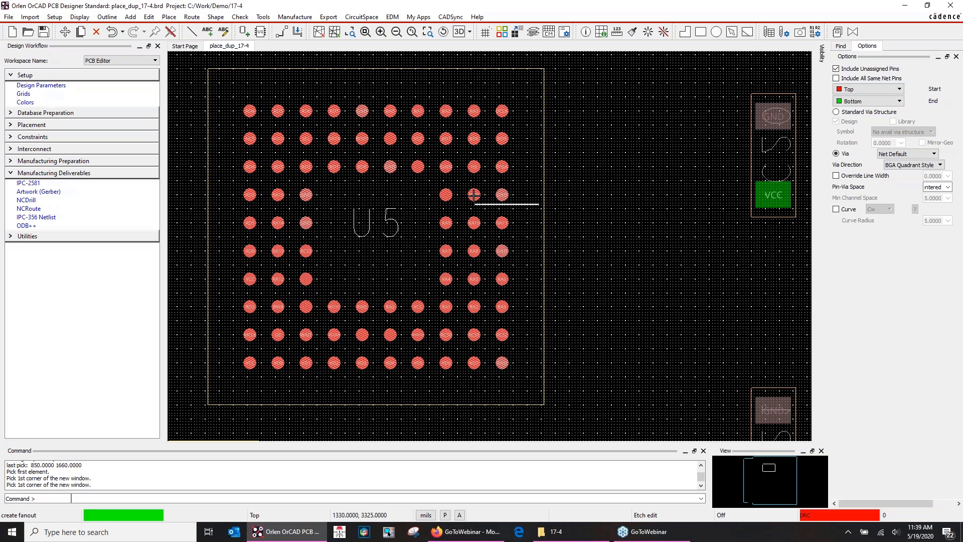
# With only symbols selectable, create the BGA Quadrant Style fanout for U5
pyautogui.click(839, 47)
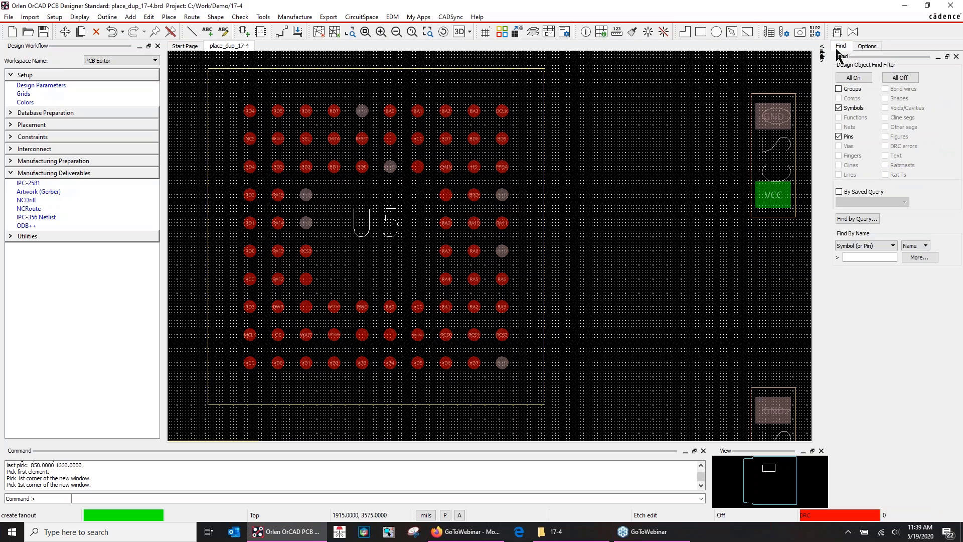
pyautogui.click(839, 136)
pyautogui.click(490, 108)
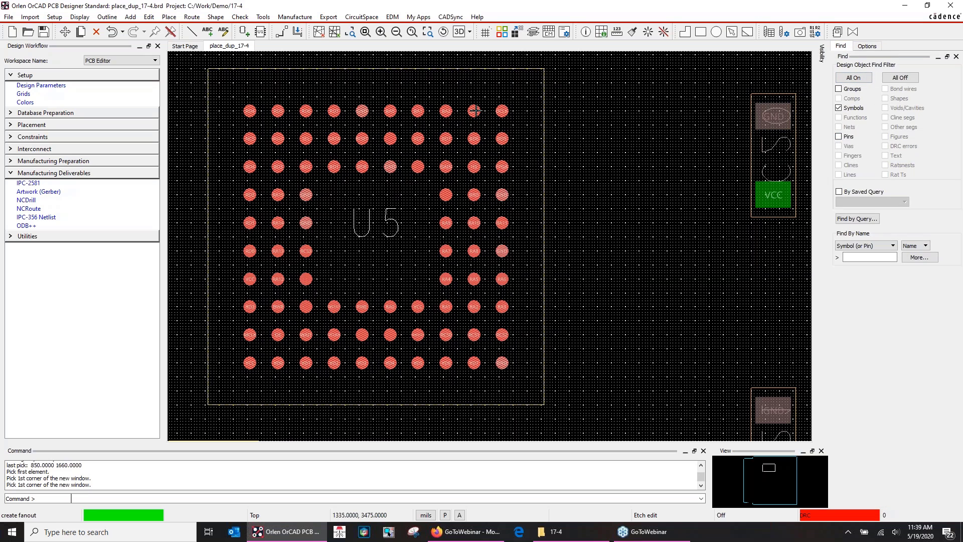
pyautogui.click(867, 46)
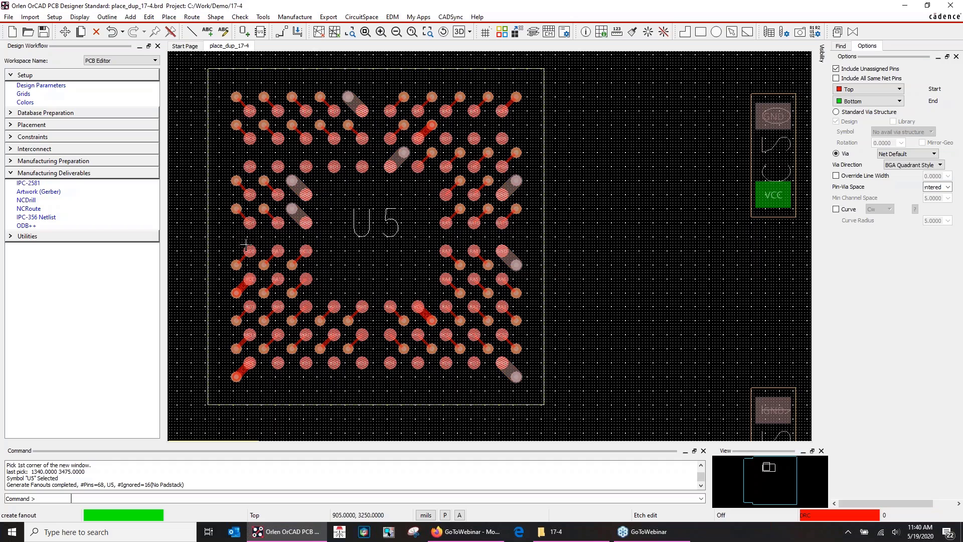
# With only vias selectable, measure the distance between the RD0 and RD1 fanout vias of U5
pyautogui.click(549, 32)
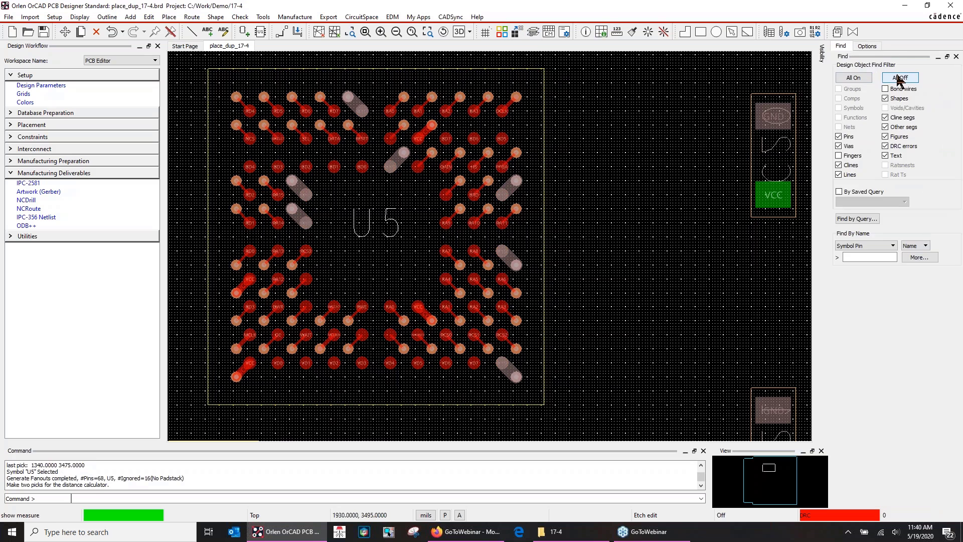
pyautogui.click(845, 147)
pyautogui.click(236, 208)
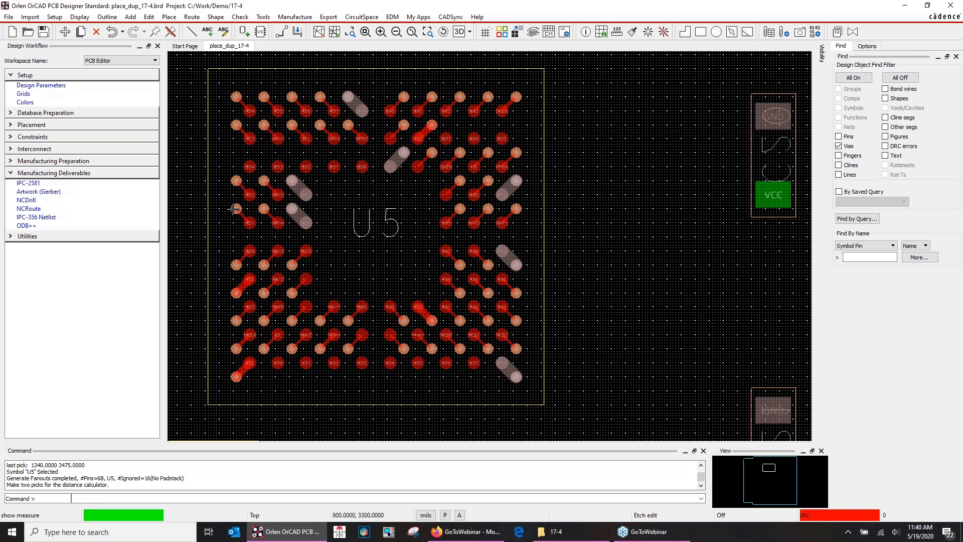
pyautogui.click(235, 264)
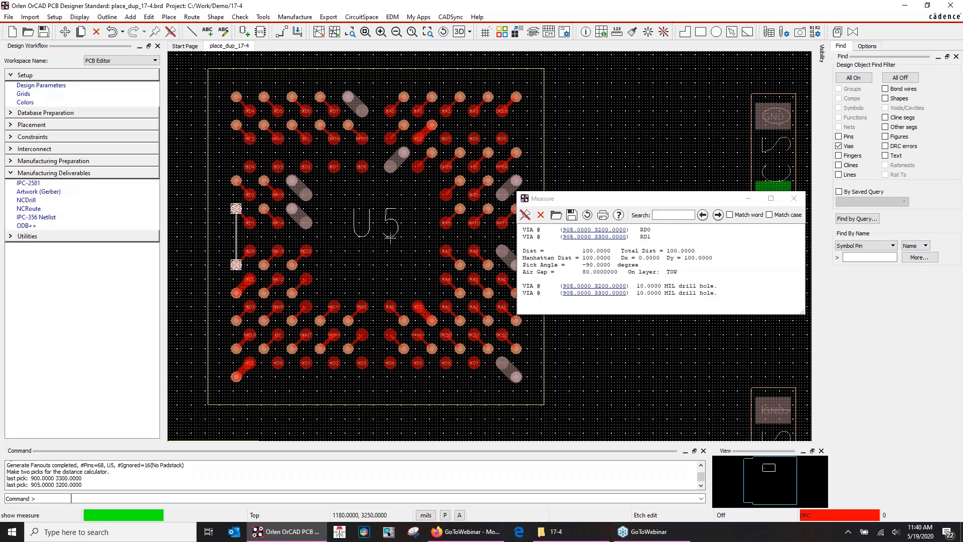
pyautogui.click(793, 199)
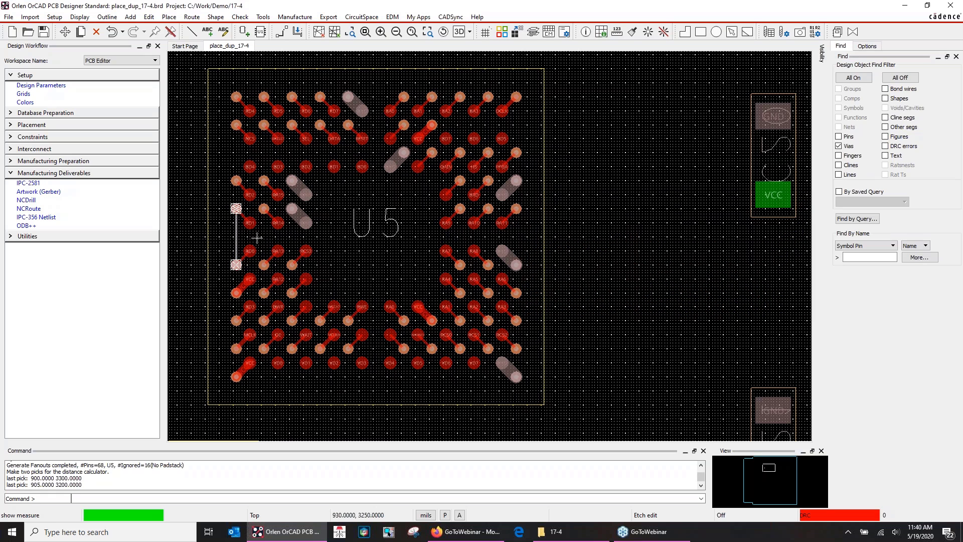
# End the measurement and restart Create Fanout with the via direction set to Outward
pyautogui.click(396, 31)
pyautogui.moveTo(394, 129); pyautogui.dragTo(394, 71, button='middle')
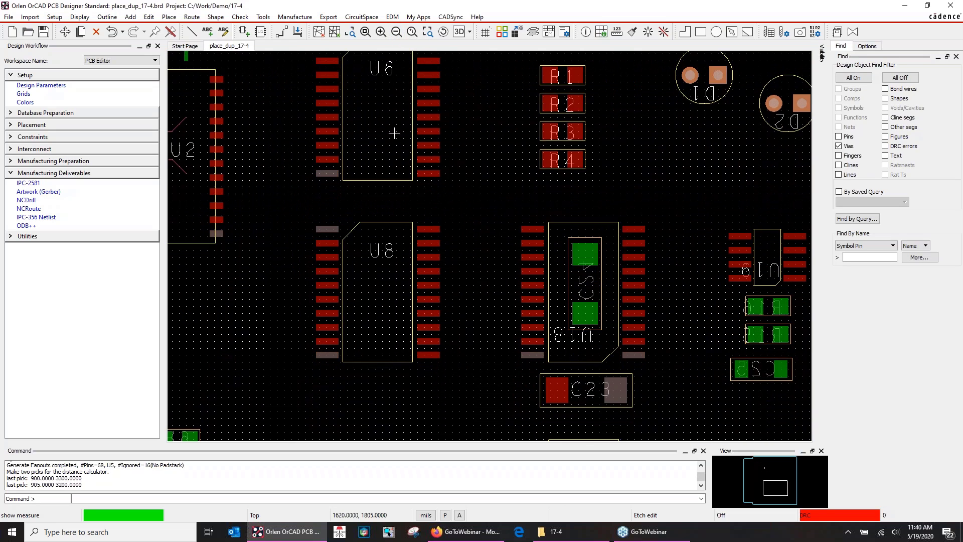
pyautogui.click(397, 31)
pyautogui.moveTo(407, 117); pyautogui.dragTo(413, 117, button='middle')
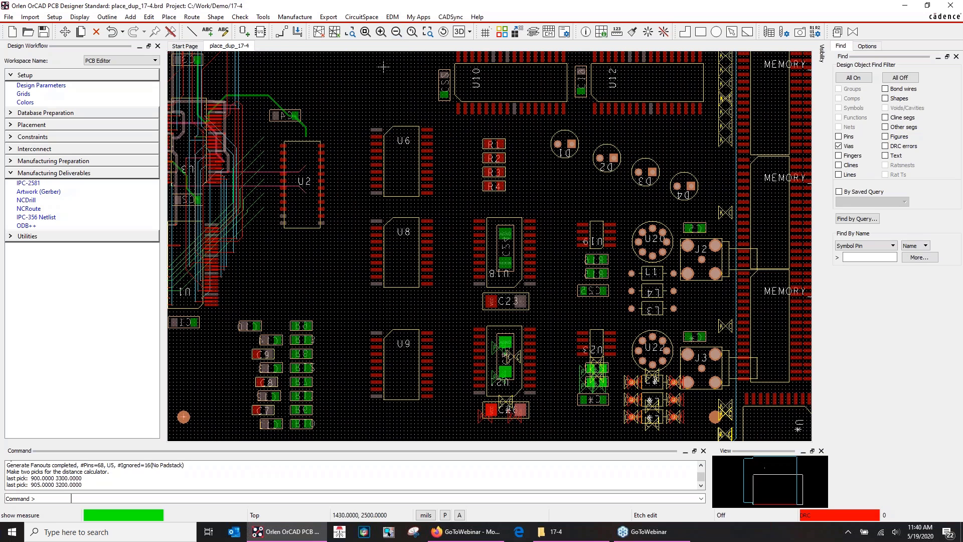
pyautogui.press('Escape')
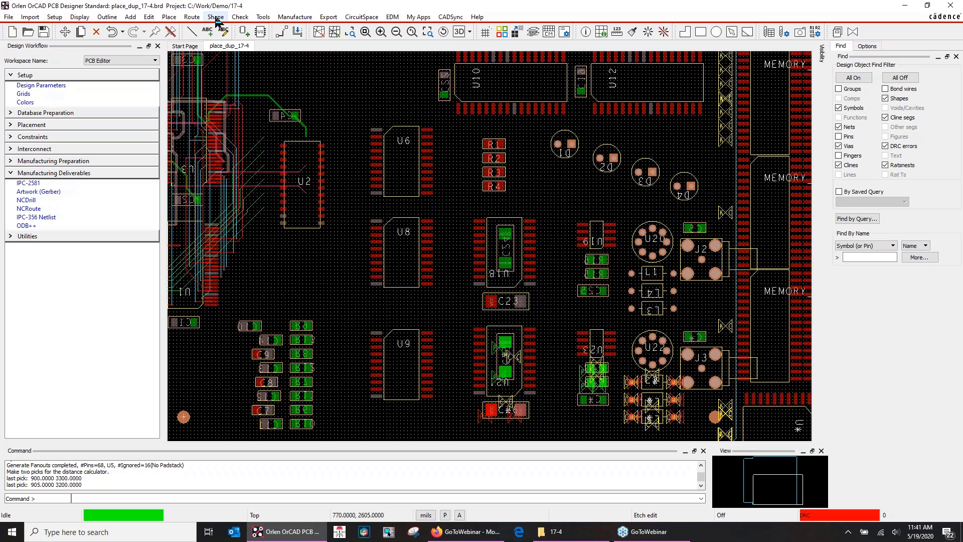
pyautogui.click(191, 17)
pyautogui.click(206, 67)
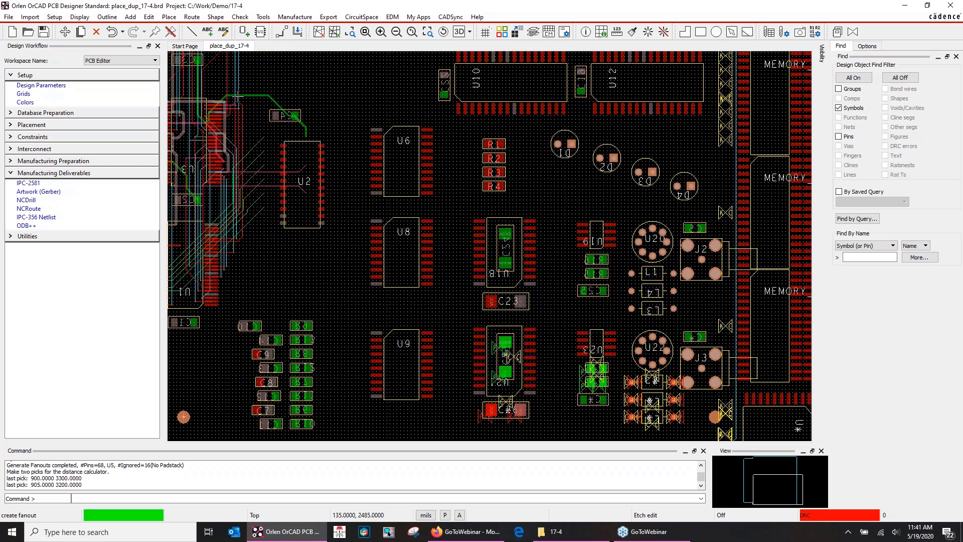
pyautogui.click(866, 45)
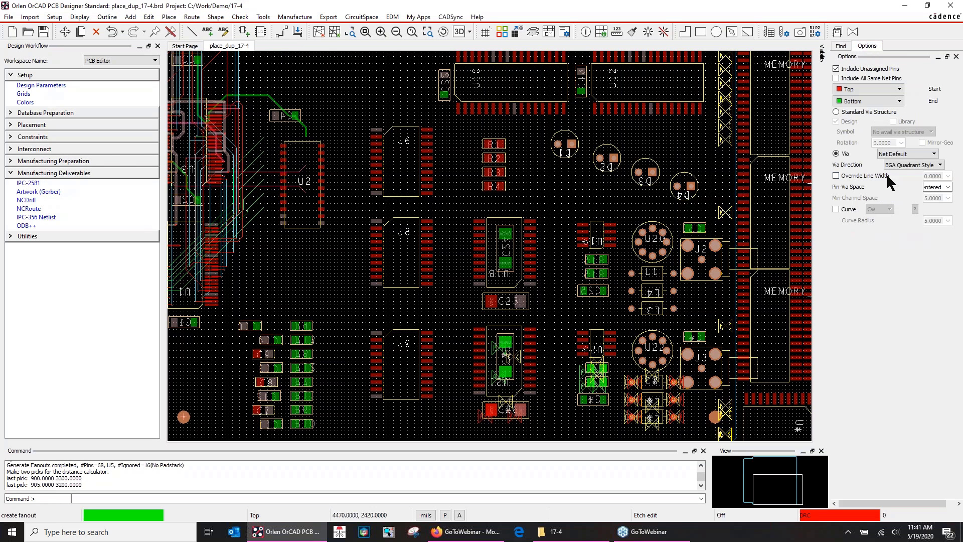
pyautogui.click(900, 166)
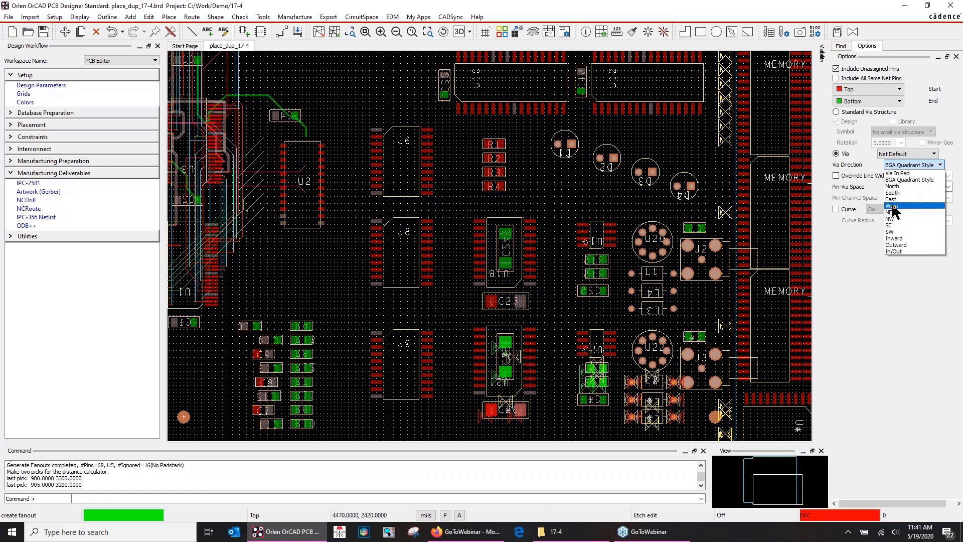
pyautogui.click(897, 245)
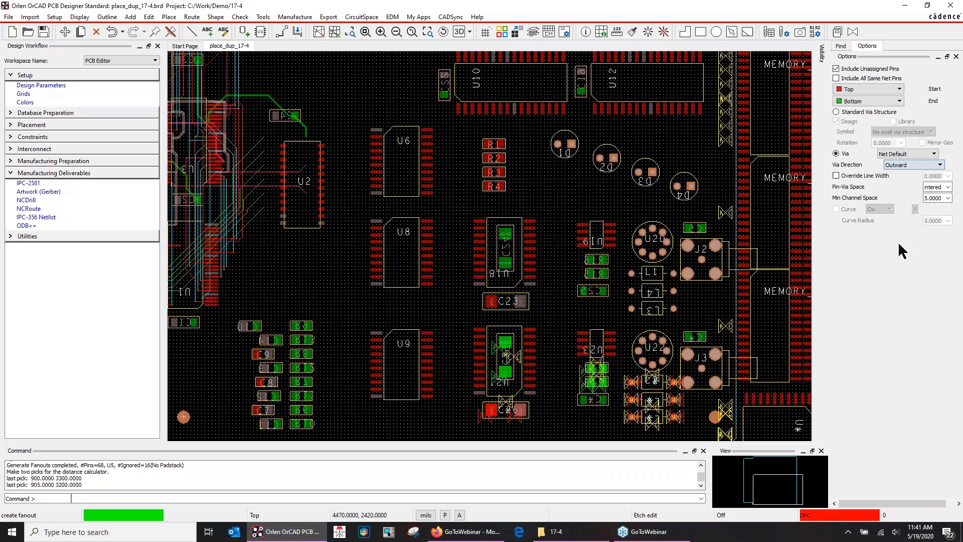
# Set the pin-via space to 10 mils and create the outward fanout for U6
pyautogui.click(949, 187)
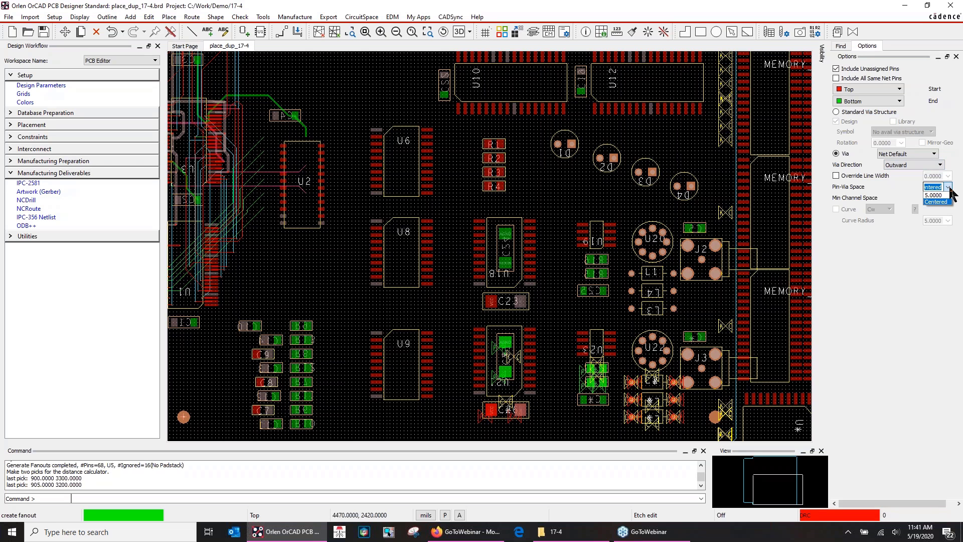
pyautogui.click(939, 195)
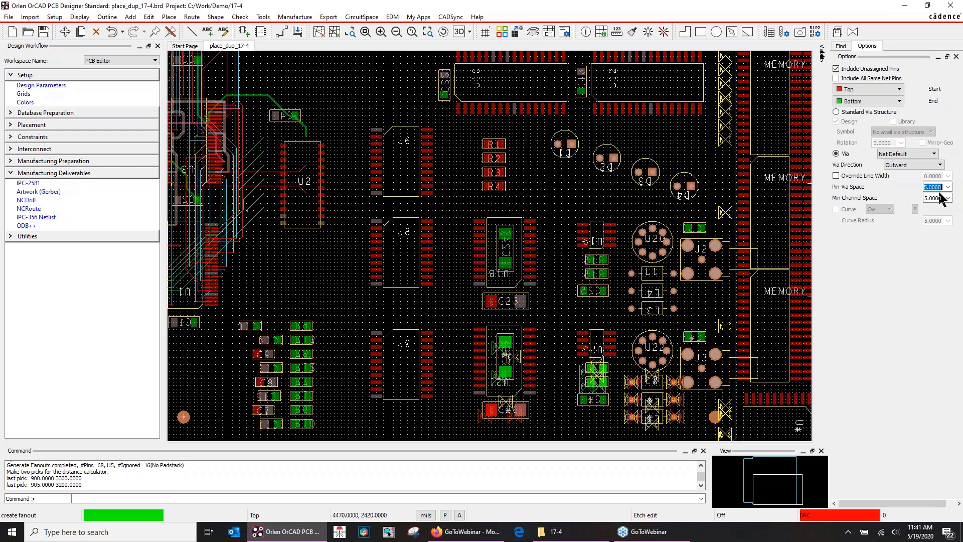
pyautogui.write('1')
pyautogui.write('0')
pyautogui.press('Tab')
pyautogui.click(424, 157)
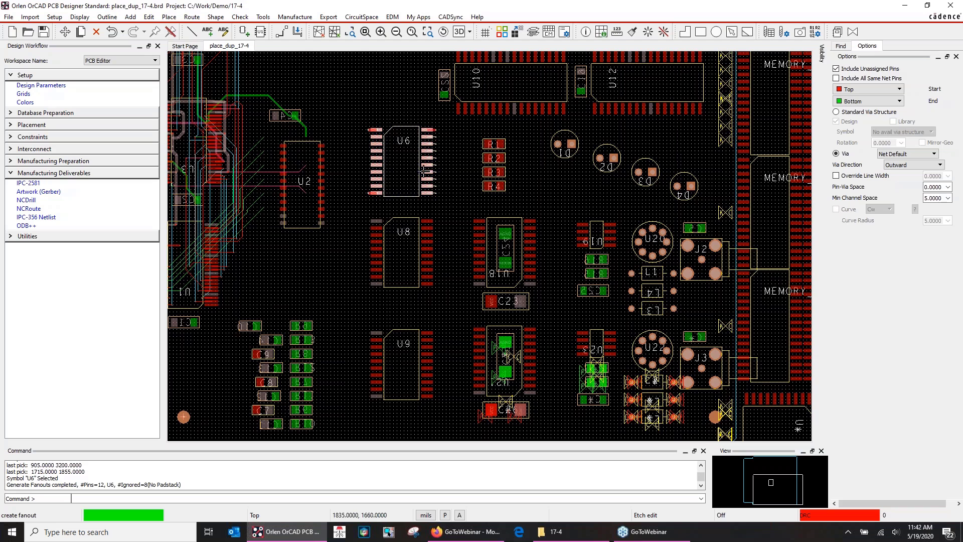
pyautogui.click(381, 32)
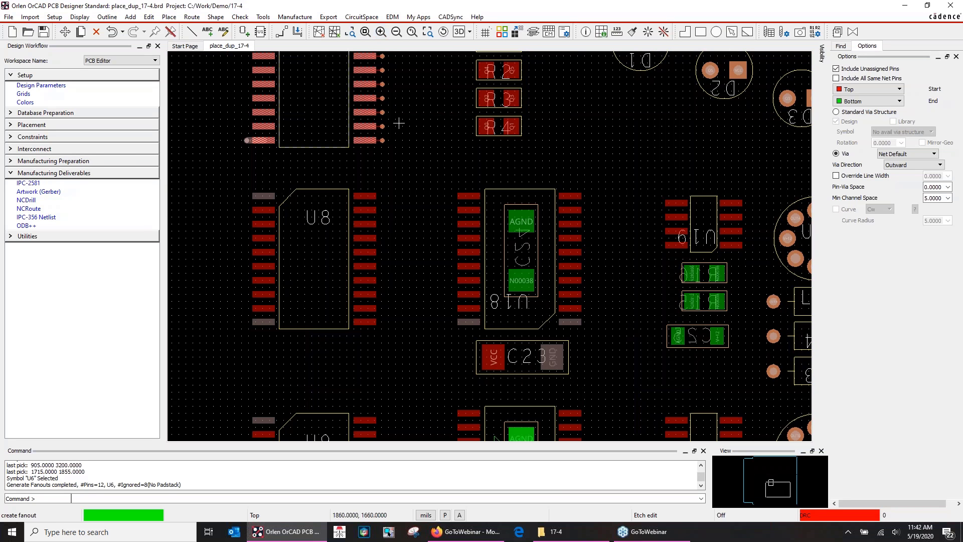
# End Create Fanout and copy the fanout of U6 to all same device types
pyautogui.click(395, 32)
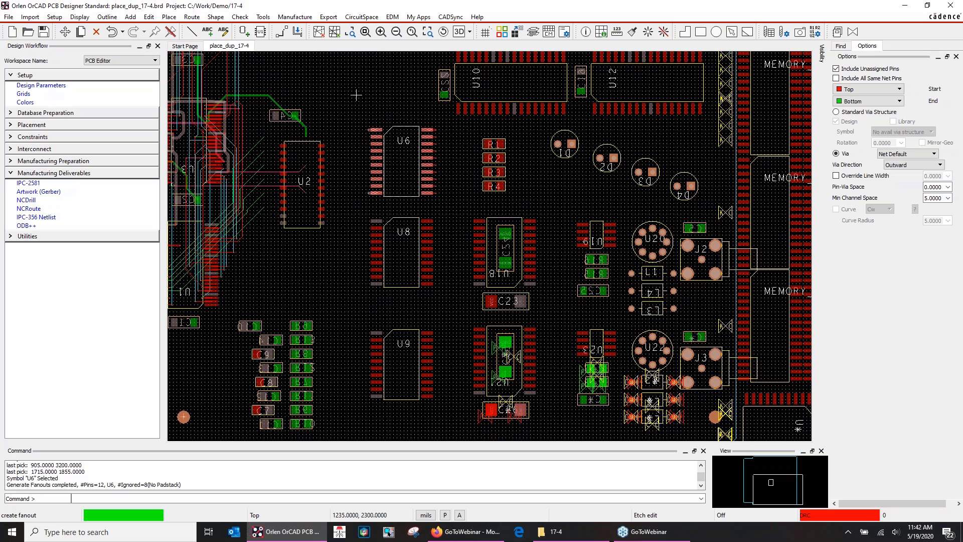
pyautogui.rightClick(272, 68)
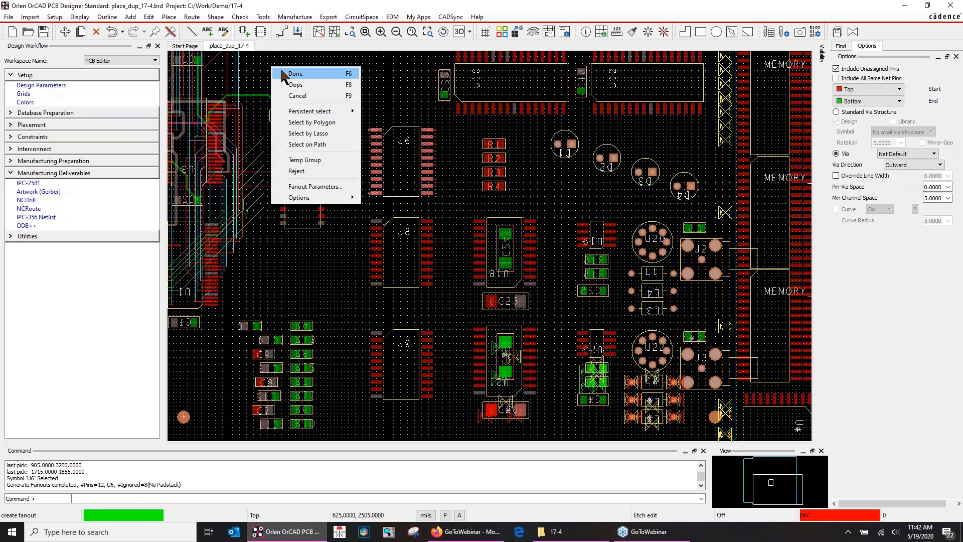
pyautogui.click(284, 74)
pyautogui.click(192, 17)
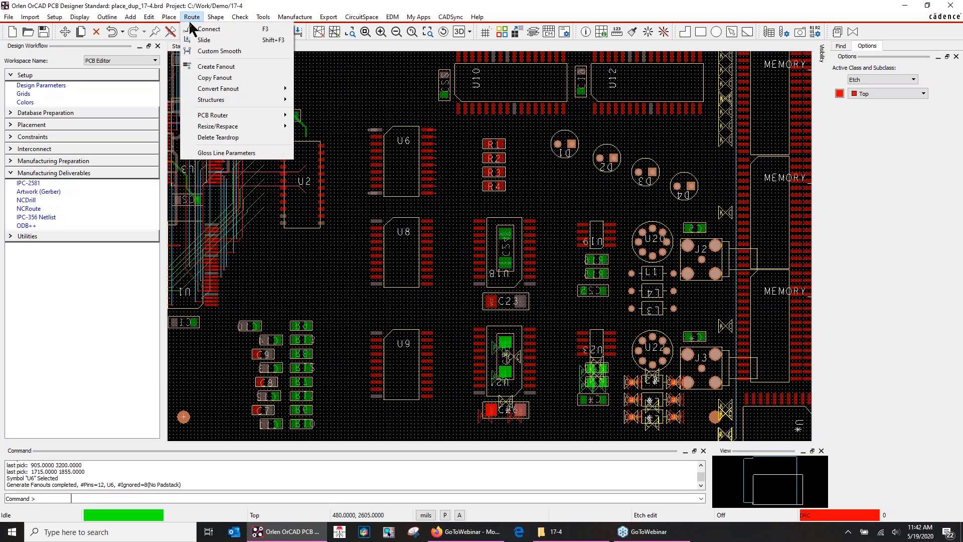
pyautogui.click(210, 78)
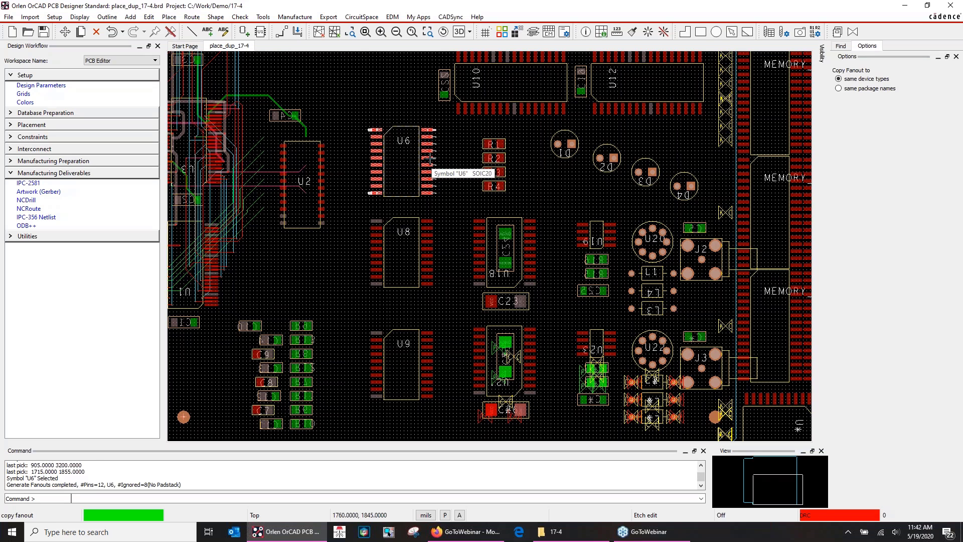
pyautogui.click(431, 158)
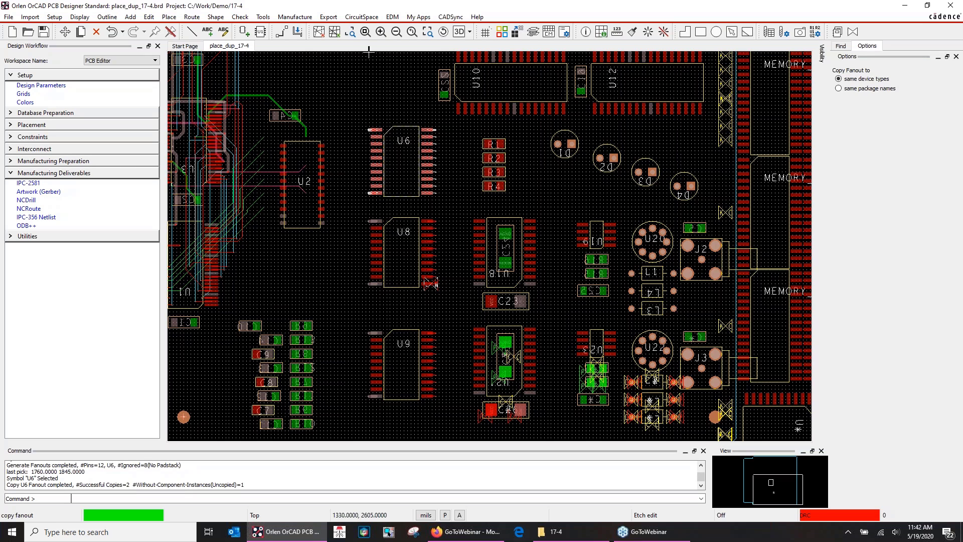
# Slide the VCLKA fanout segment at U8's corner pin to clear its DRC marker, and end the slide
pyautogui.click(350, 32)
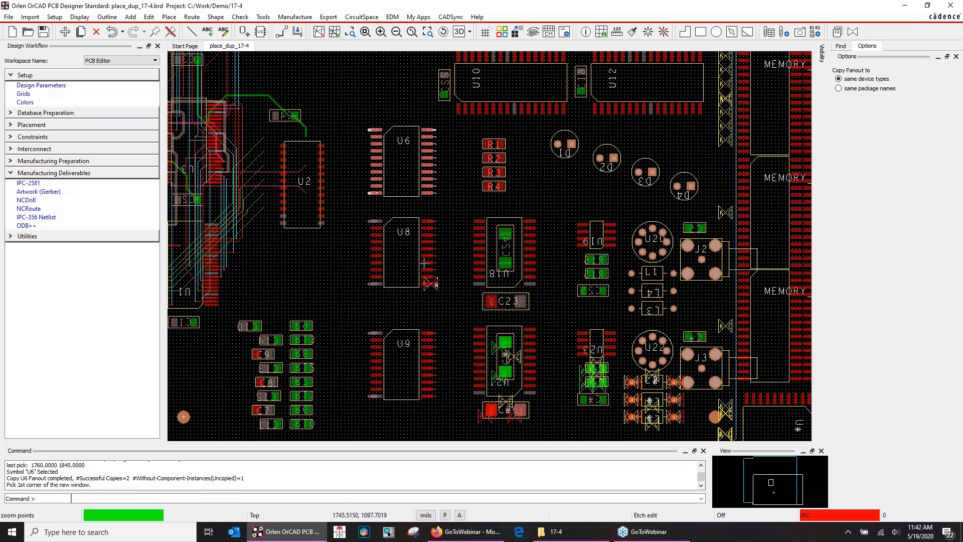
pyautogui.click(404, 266)
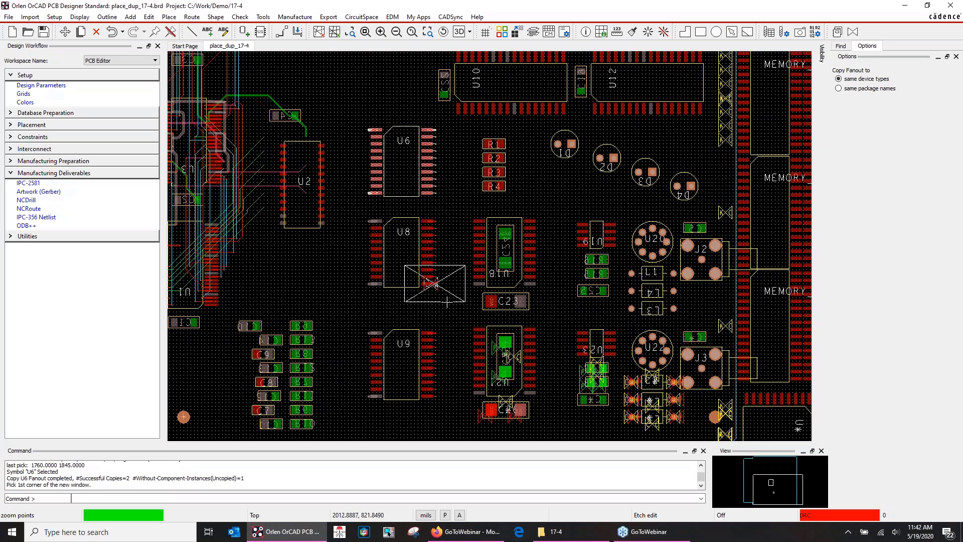
pyautogui.click(446, 303)
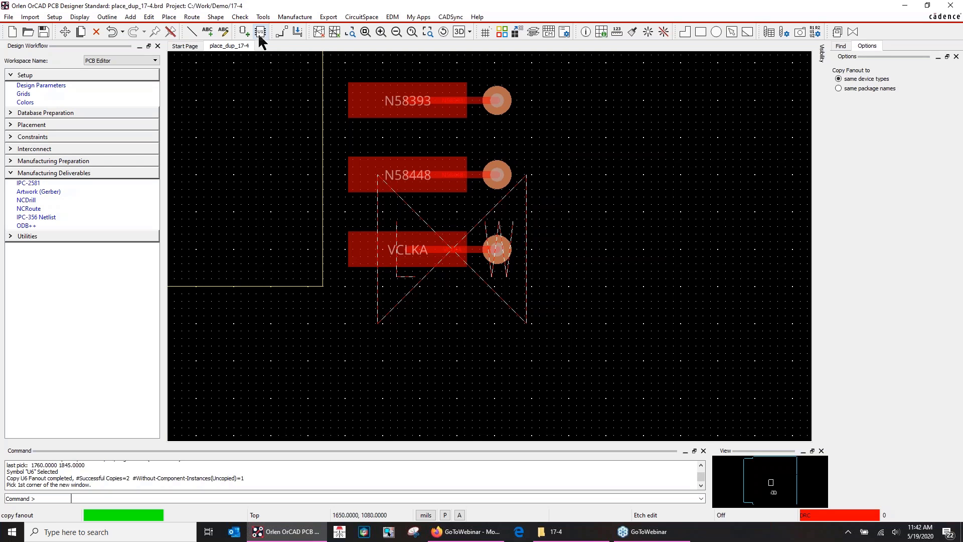
pyautogui.click(299, 32)
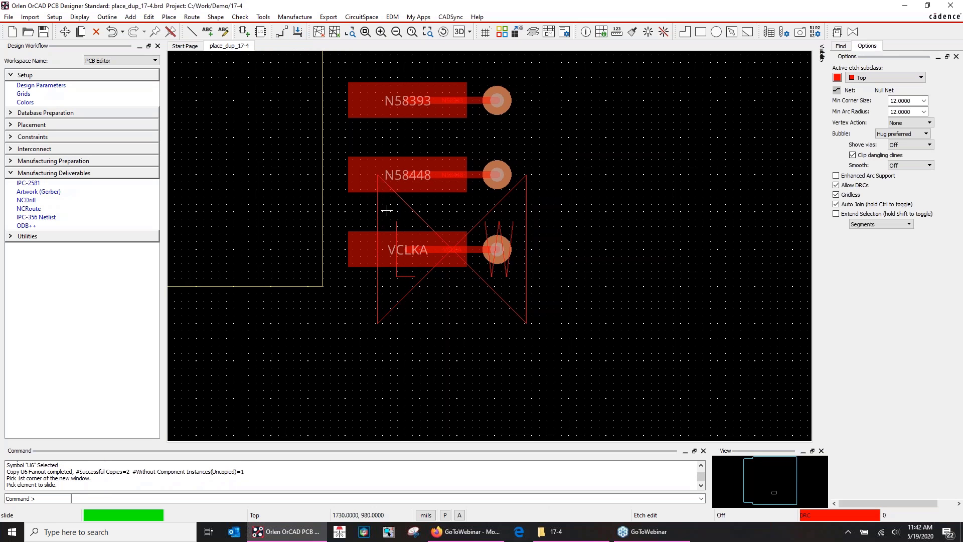
pyautogui.click(444, 250)
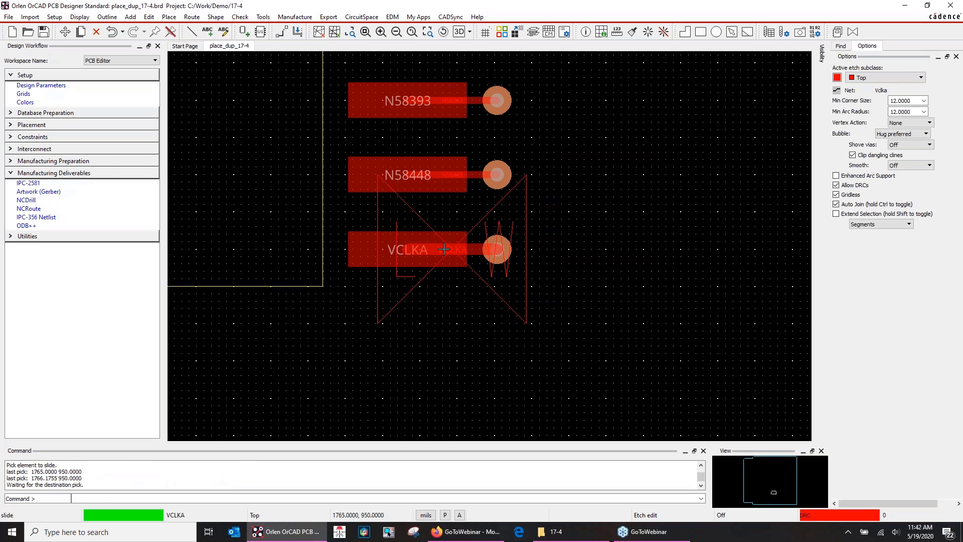
pyautogui.rightClick(444, 249)
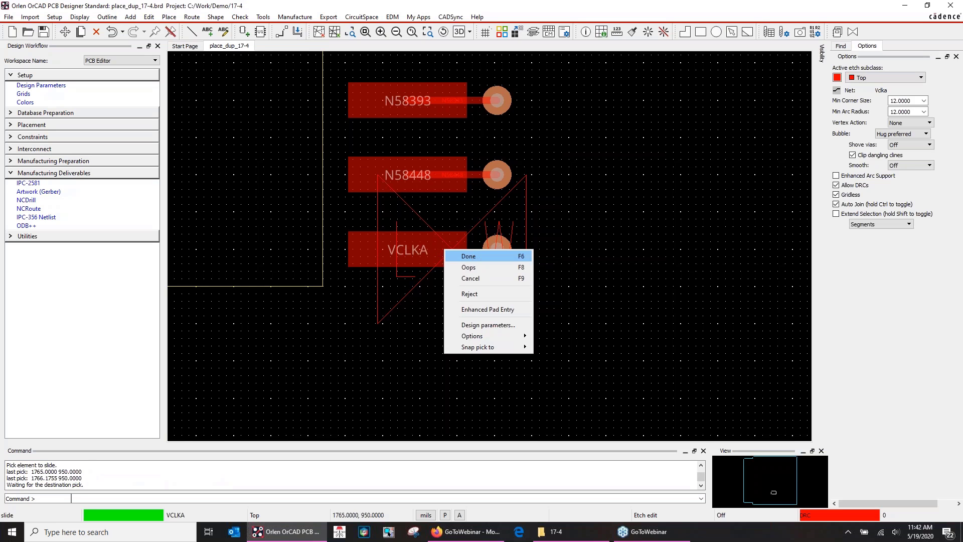
pyautogui.click(449, 256)
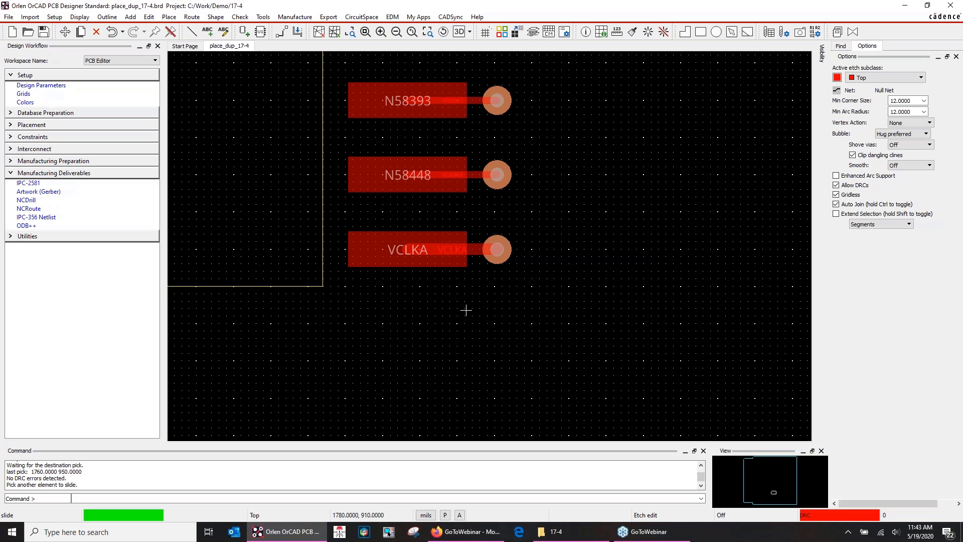
# Open Constraint Manager full screen and show the Physical Constraint Set worksheet for all layers
pyautogui.click(548, 32)
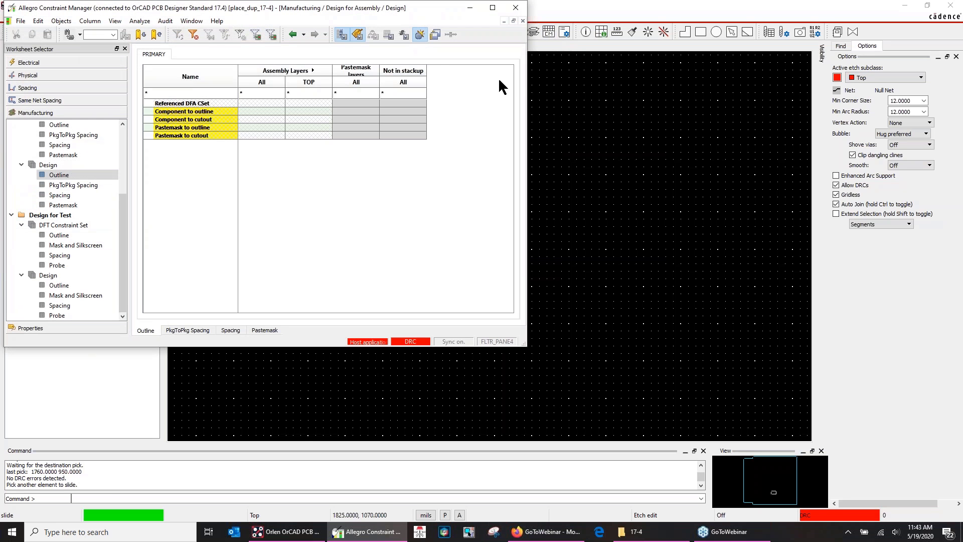
pyautogui.click(493, 8)
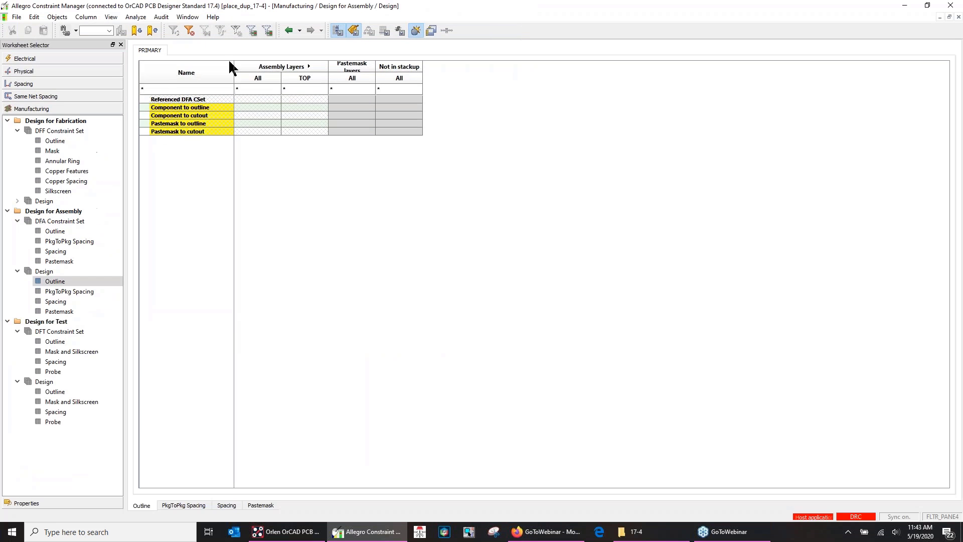
pyautogui.click(28, 72)
pyautogui.click(39, 94)
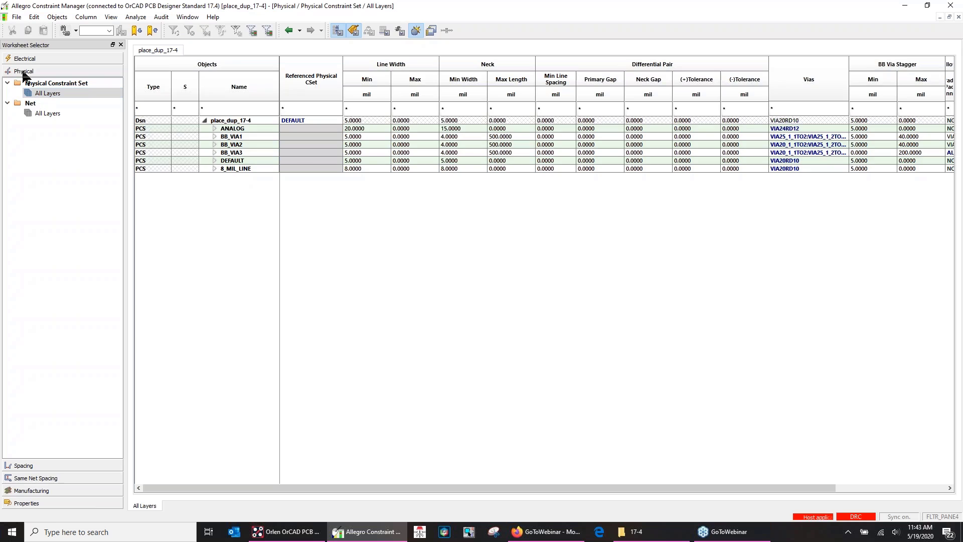
# Show the Spacing Constraint Set worksheet for all layers and expand the BB Via To columns to examine their spacings
pyautogui.click(24, 466)
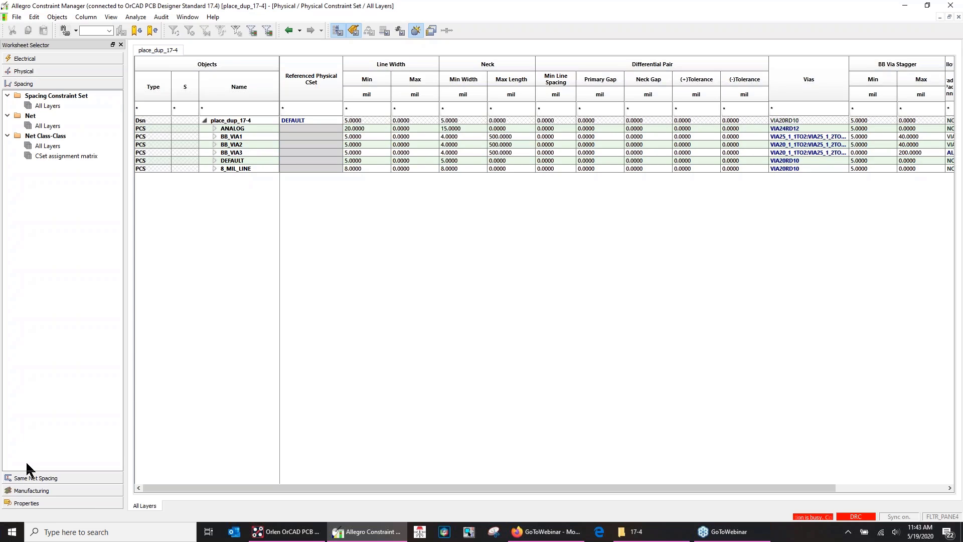
pyautogui.click(37, 108)
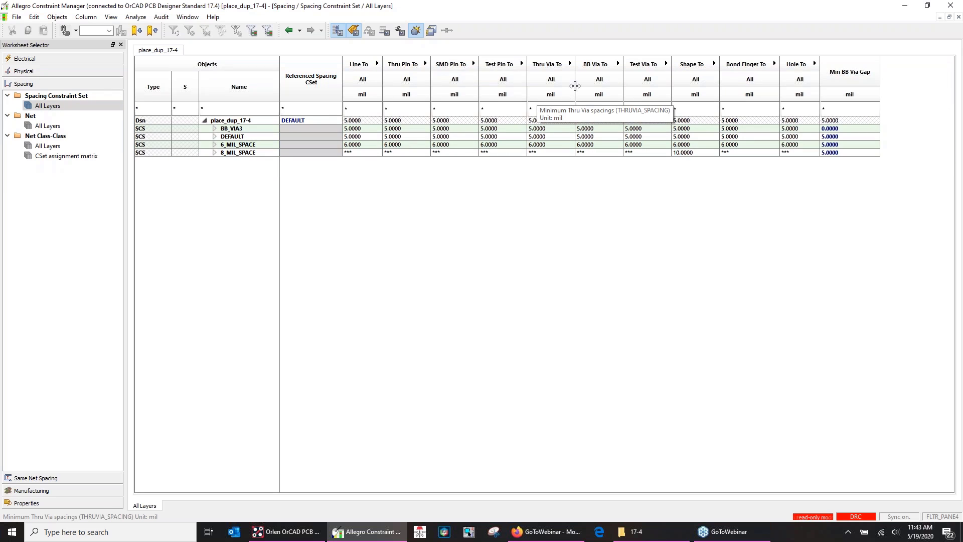
pyautogui.doubleClick(620, 65)
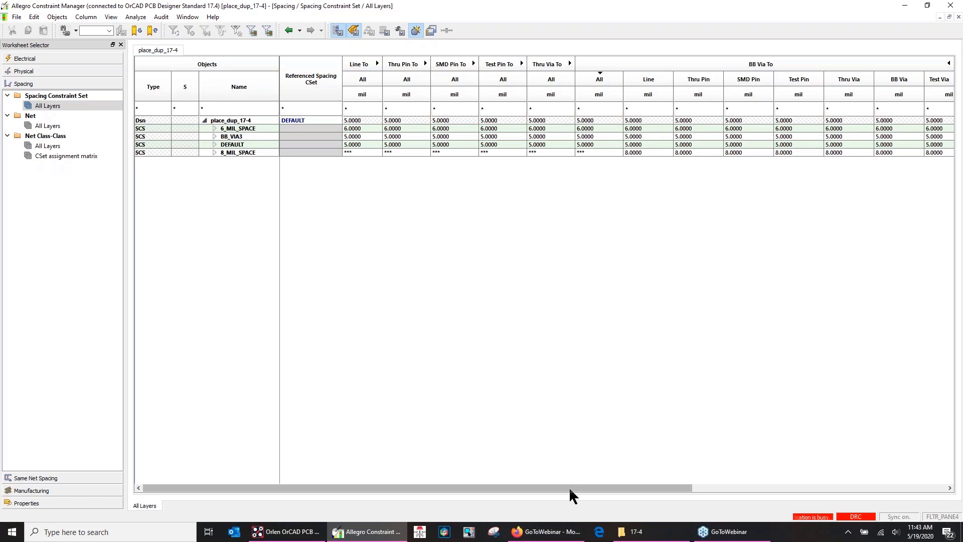
pyautogui.moveTo(570, 489); pyautogui.dragTo(683, 490)
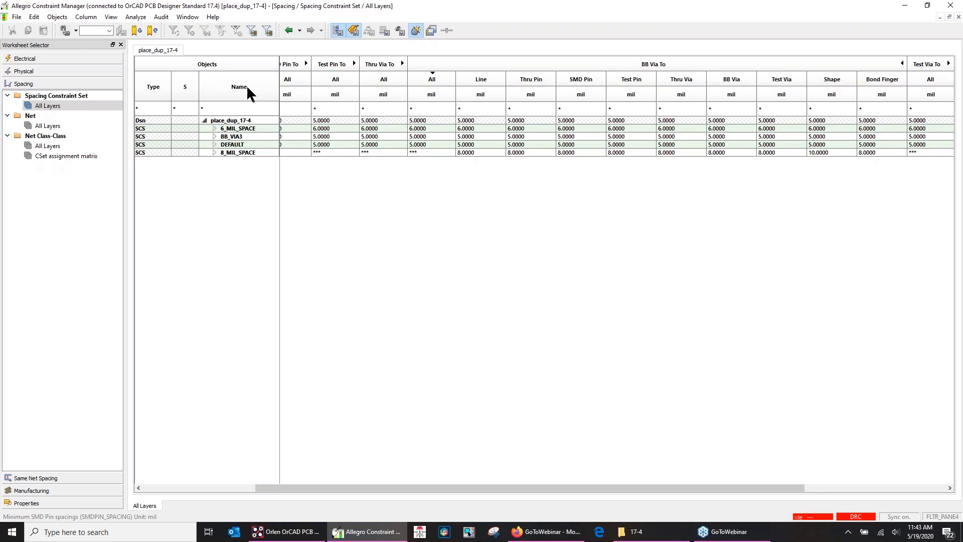
# Show the electrical net routing worksheet for differential pairs
pyautogui.click(25, 60)
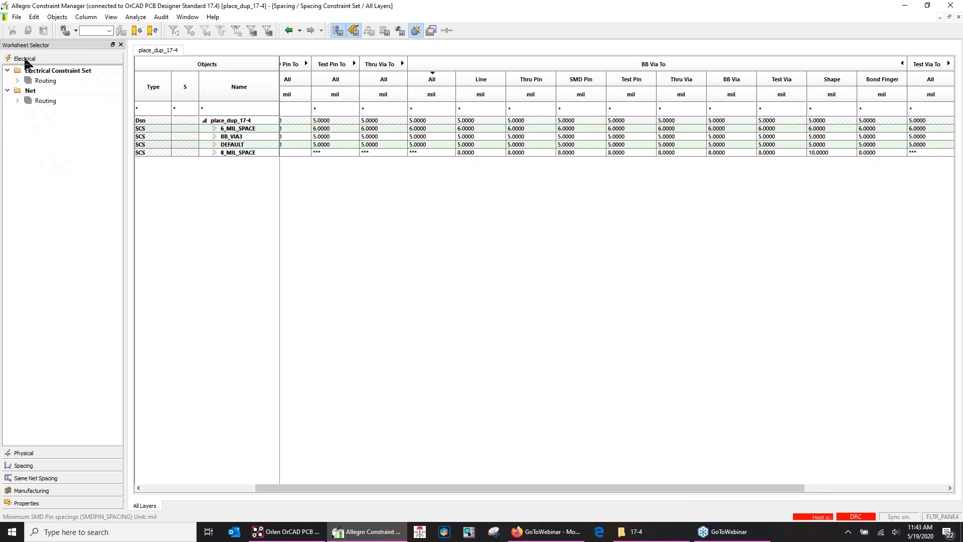
pyautogui.click(18, 101)
pyautogui.click(62, 112)
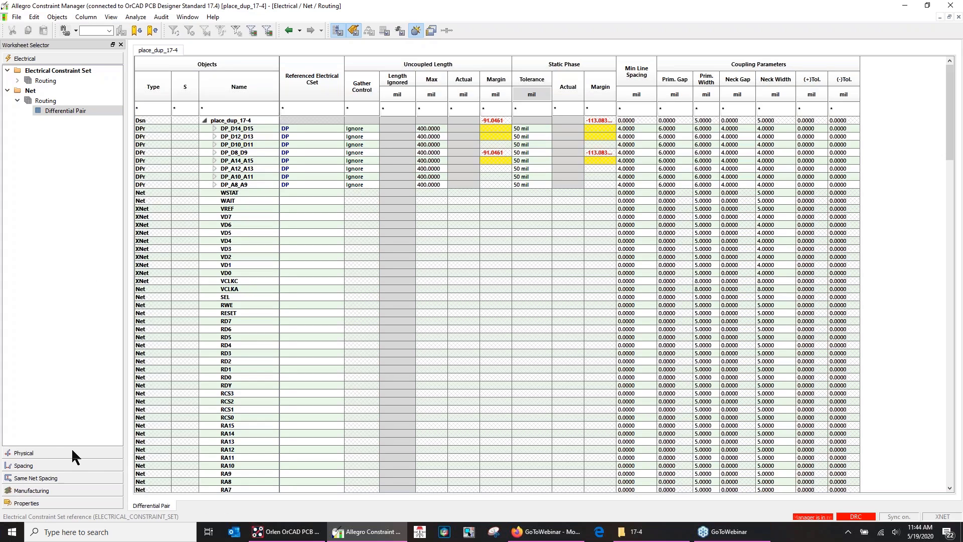
# Open the via list of the 8_MIL_LINE physical constraint set, finishing the active board command
pyautogui.click(26, 453)
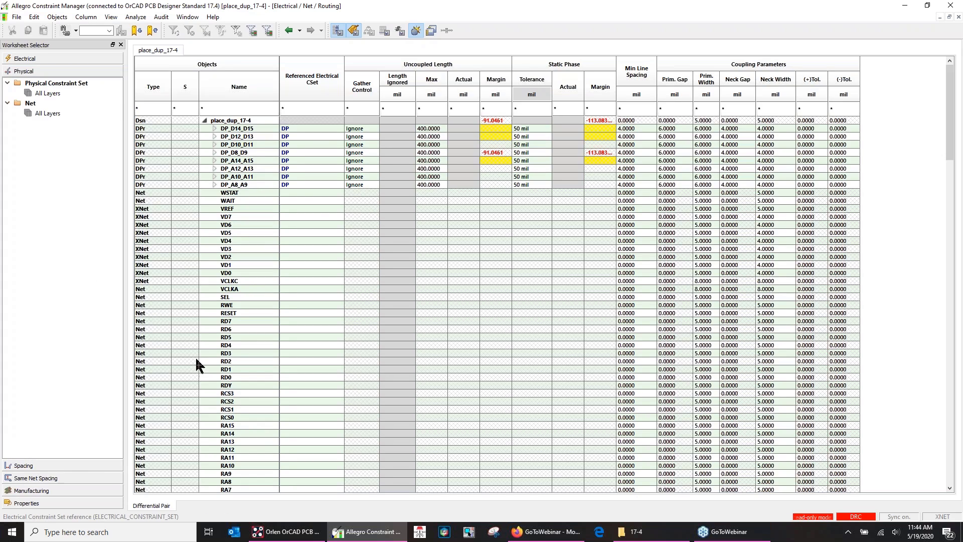
pyautogui.click(44, 93)
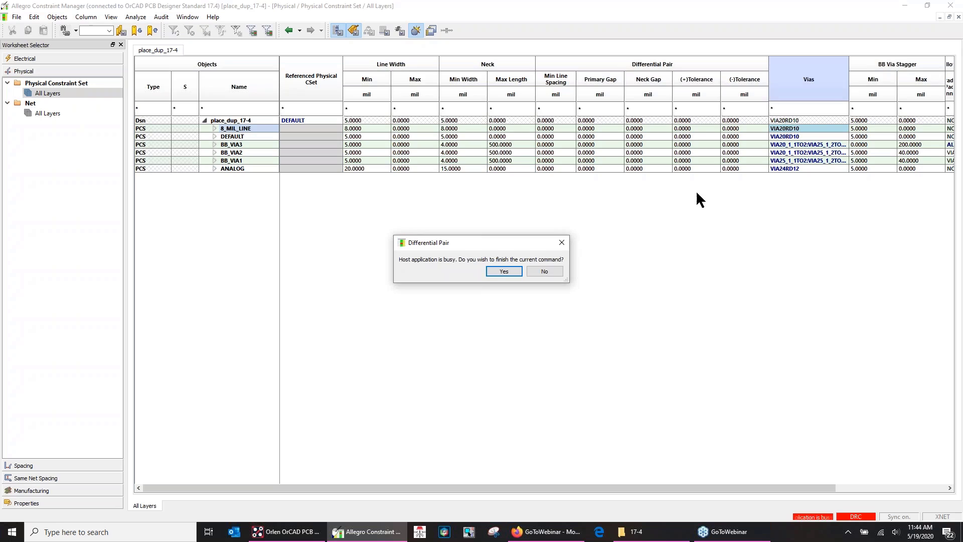
pyautogui.click(507, 271)
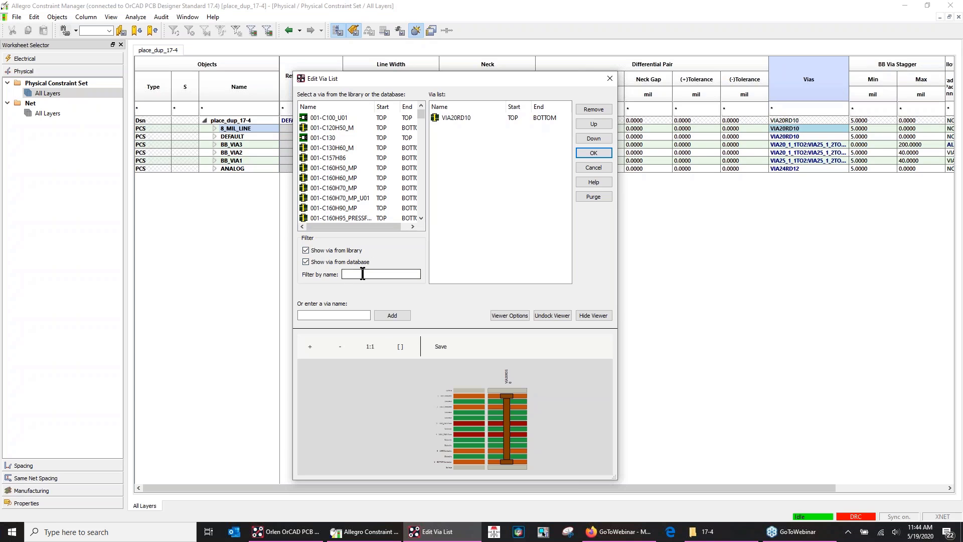
# Filter the available vias by the name via* and accept the via list as it is
pyautogui.click(362, 274)
pyautogui.write('vis')
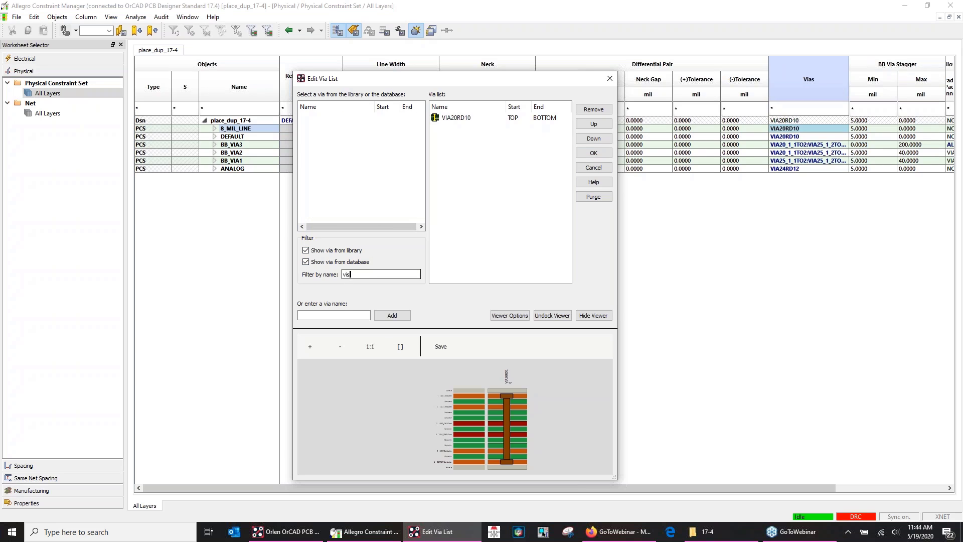
pyautogui.press('BackSpace')
pyautogui.write('a@')
pyautogui.press('BackSpace')
pyautogui.write('*')
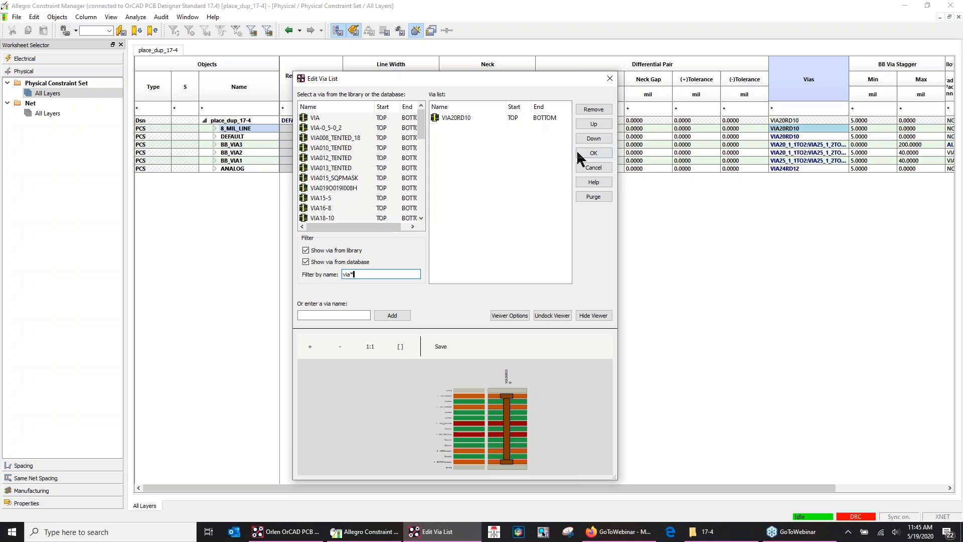
pyautogui.click(592, 153)
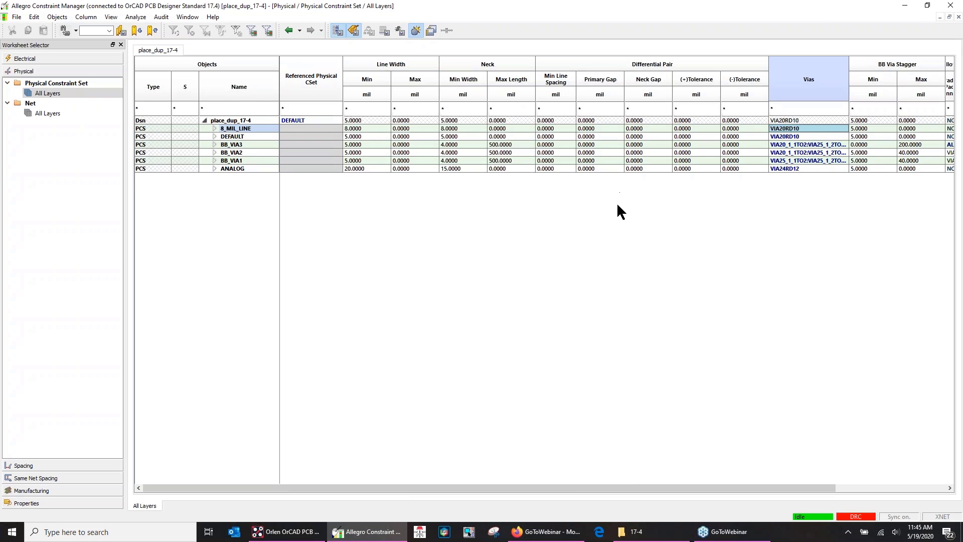
# Examine the BB via spacings in the all-layers Spacing Constraint Set worksheet again and close Constraint Manager
pyautogui.click(23, 465)
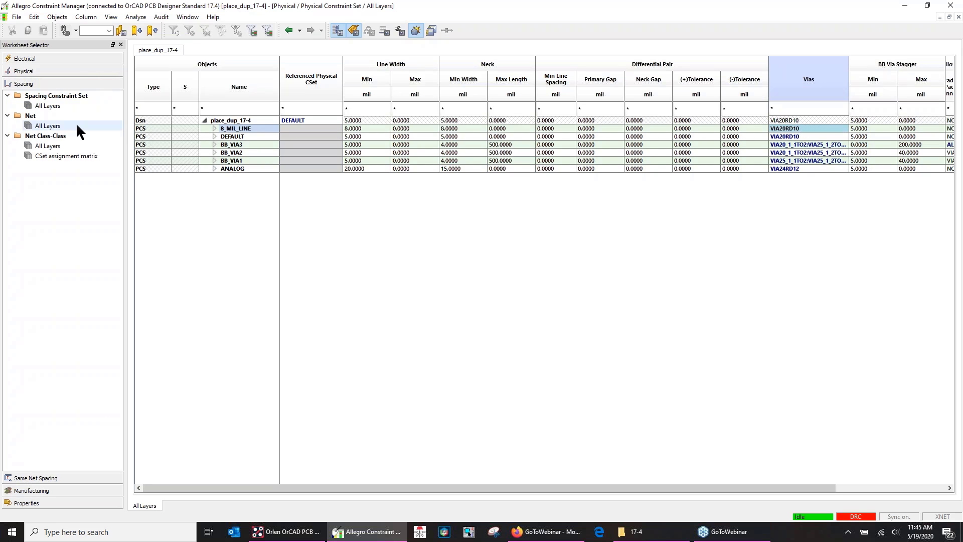
pyautogui.click(48, 106)
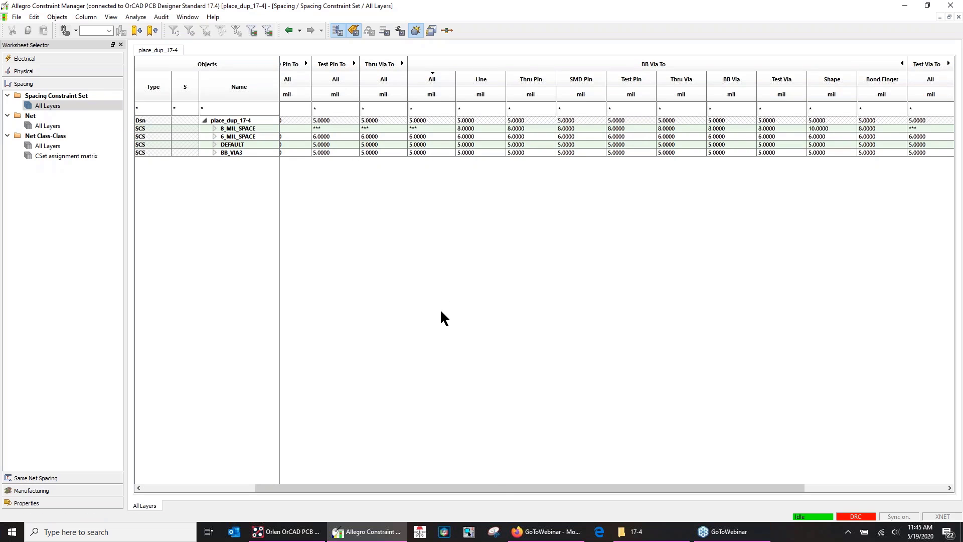
pyautogui.moveTo(498, 488)
pyautogui.mouseDown()
pyautogui.moveTo(600, 488)
pyautogui.moveTo(503, 487)
pyautogui.mouseUp()
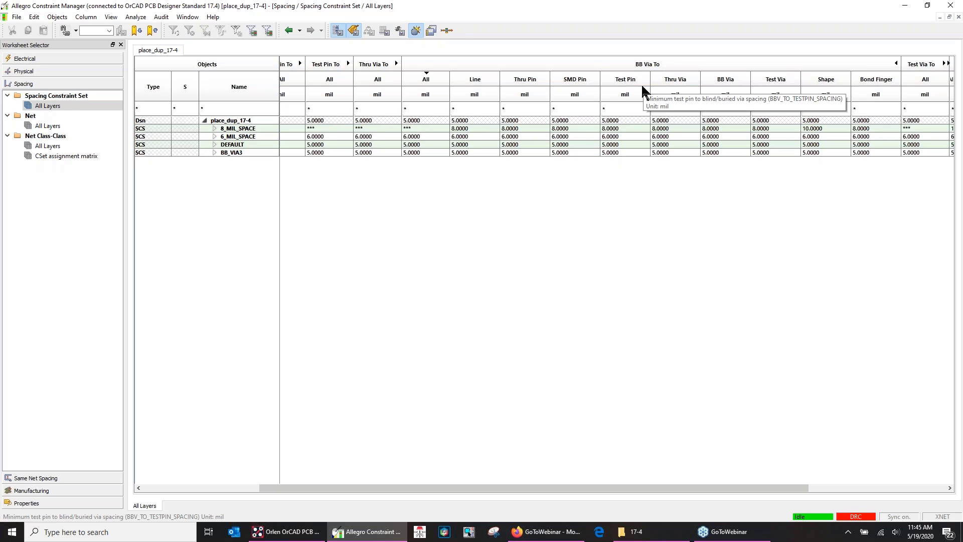
pyautogui.click(15, 18)
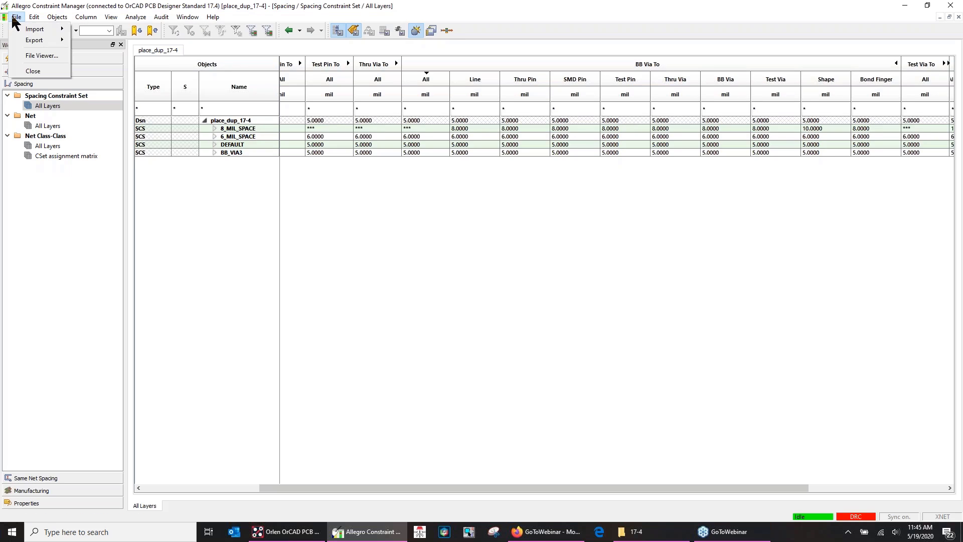
pyautogui.click(33, 71)
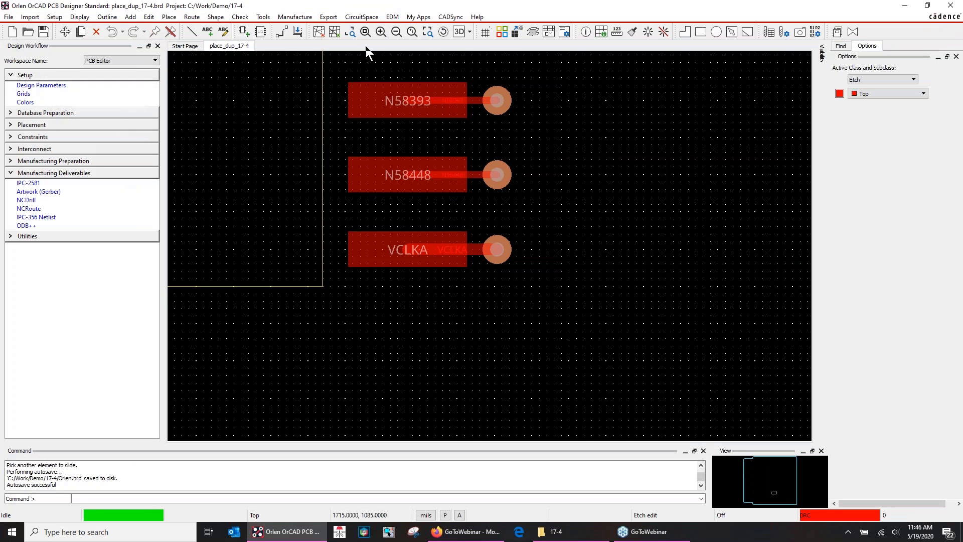
# Open the VIA20RD10 design padstack definition from the via beside N58393, show its padstack usage types and close the editor
pyautogui.click(263, 16)
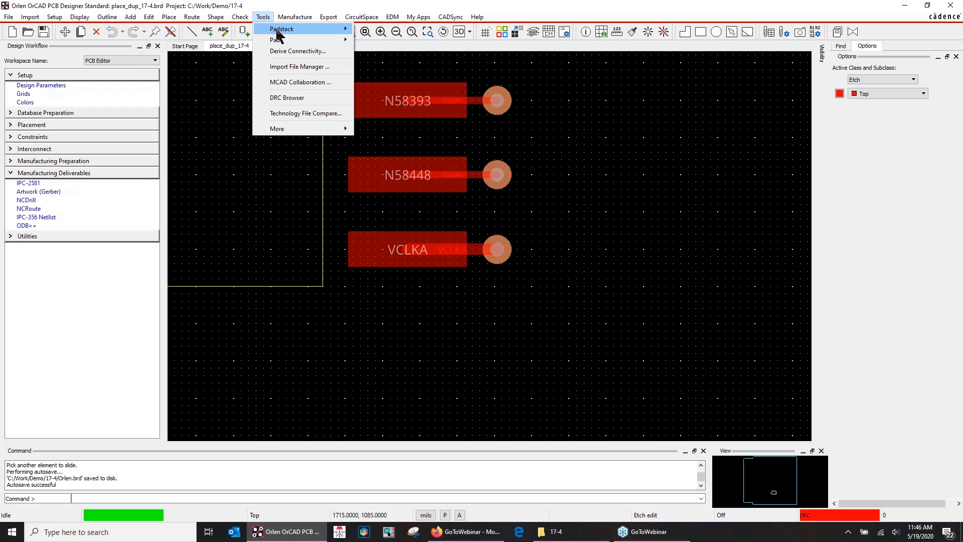
pyautogui.moveTo(279, 35)
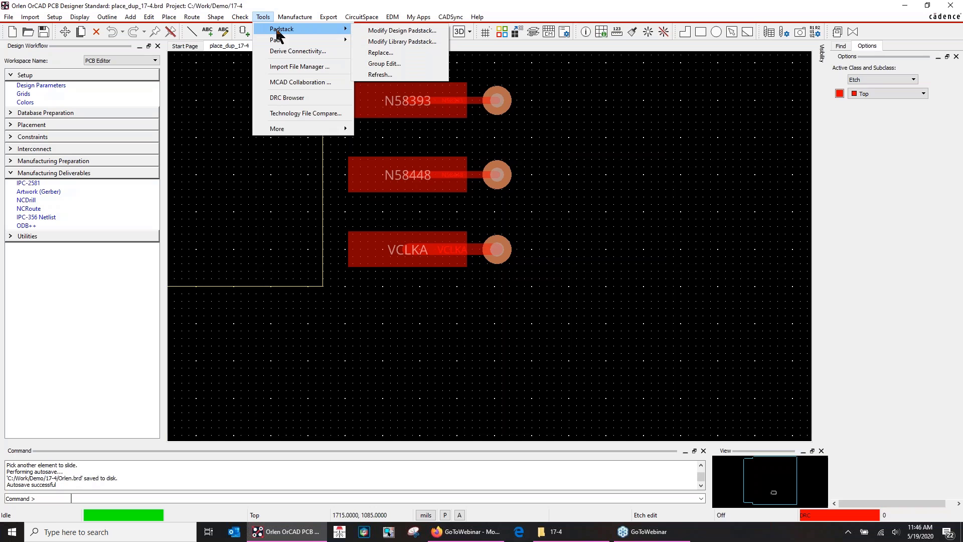
pyautogui.click(390, 31)
pyautogui.click(496, 100)
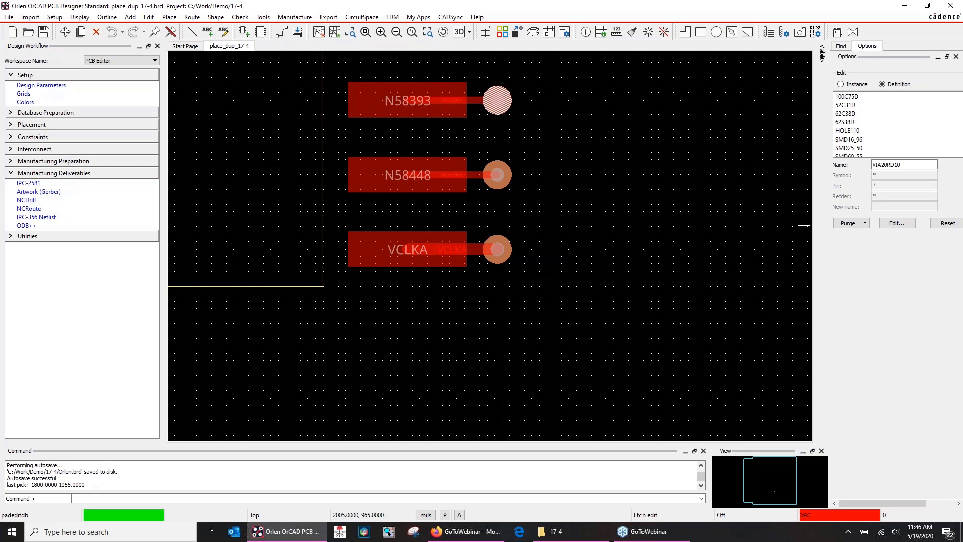
pyautogui.click(890, 225)
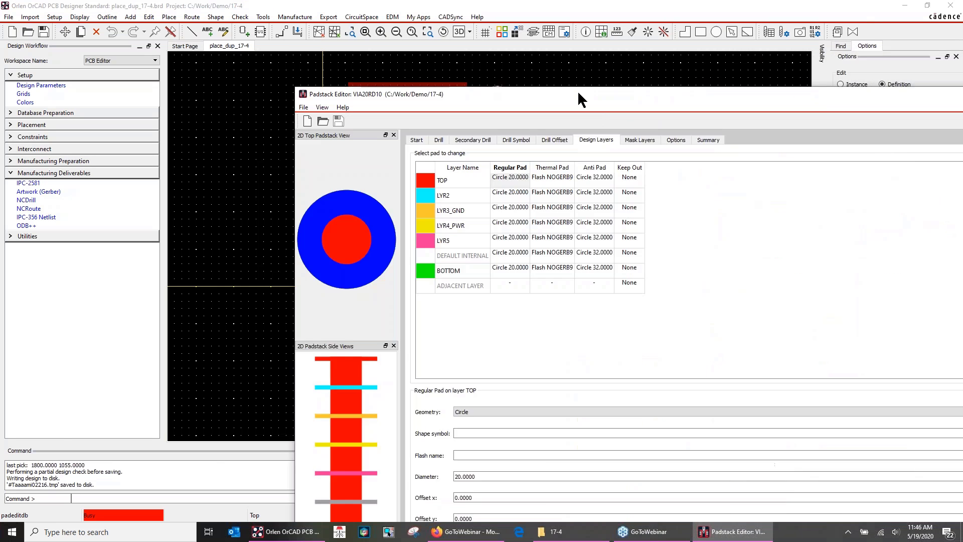
pyautogui.moveTo(576, 93)
pyautogui.mouseDown()
pyautogui.moveTo(327, 20)
pyautogui.moveTo(295, 21)
pyautogui.moveTo(286, 9)
pyautogui.mouseUp()
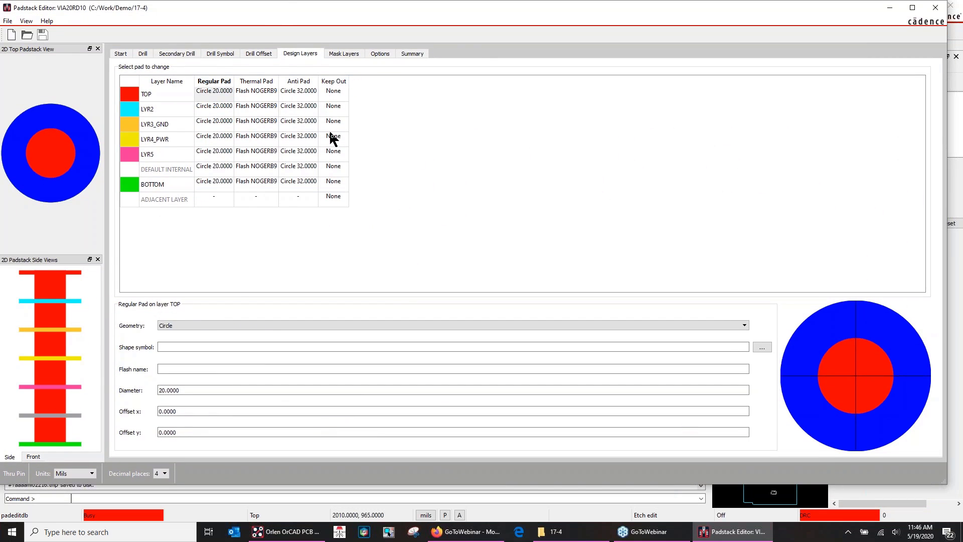
pyautogui.click(120, 55)
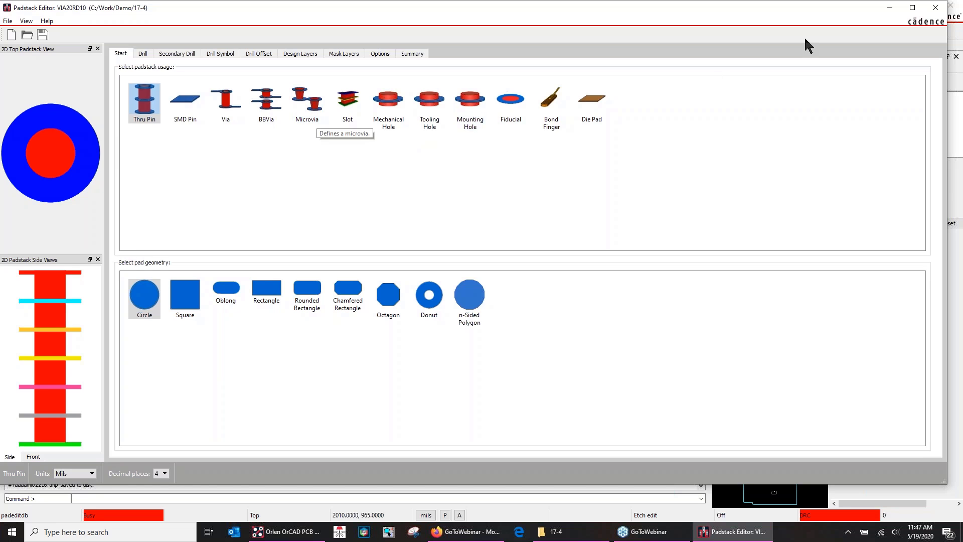
pyautogui.click(935, 8)
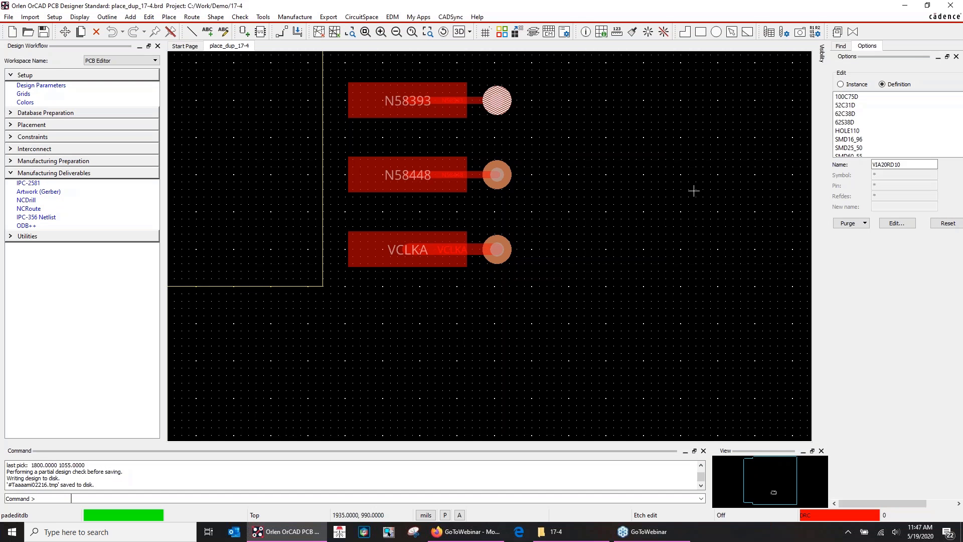
# Route the D12/D13 differential pair on the Top layer from the U1 pins to connector pins D12 and D13
pyautogui.click(396, 32)
pyautogui.click(397, 34)
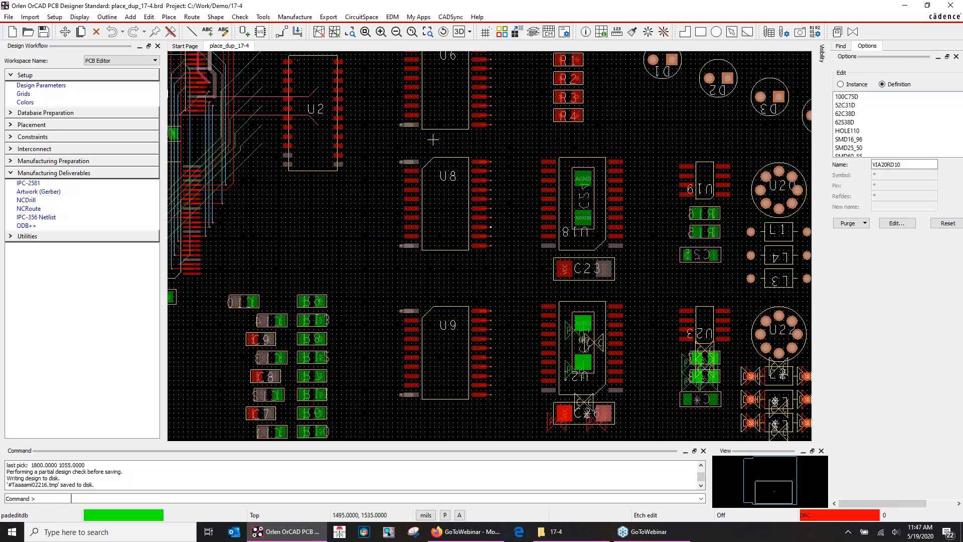
pyautogui.moveTo(434, 154); pyautogui.dragTo(433, 149, button='middle')
pyautogui.scroll(3, 450, 188)
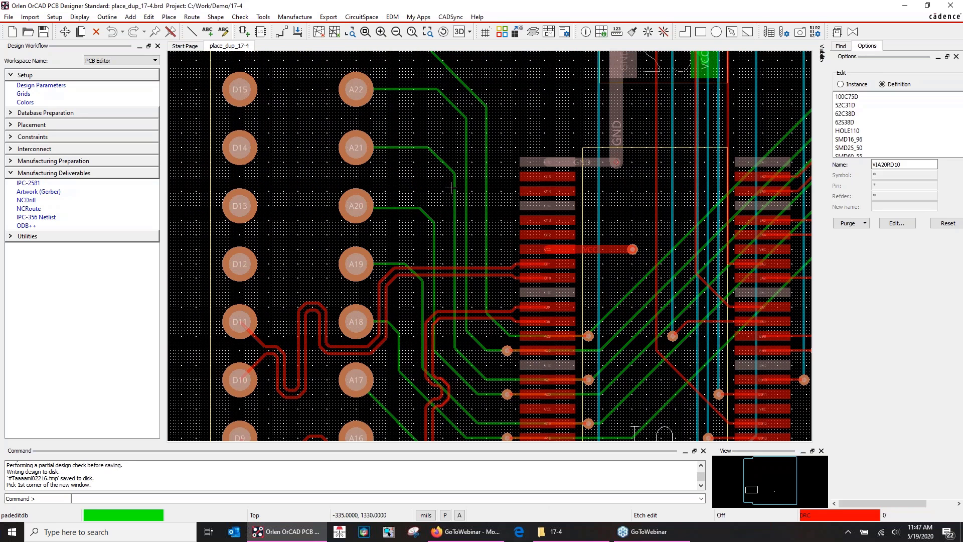
pyautogui.click(281, 33)
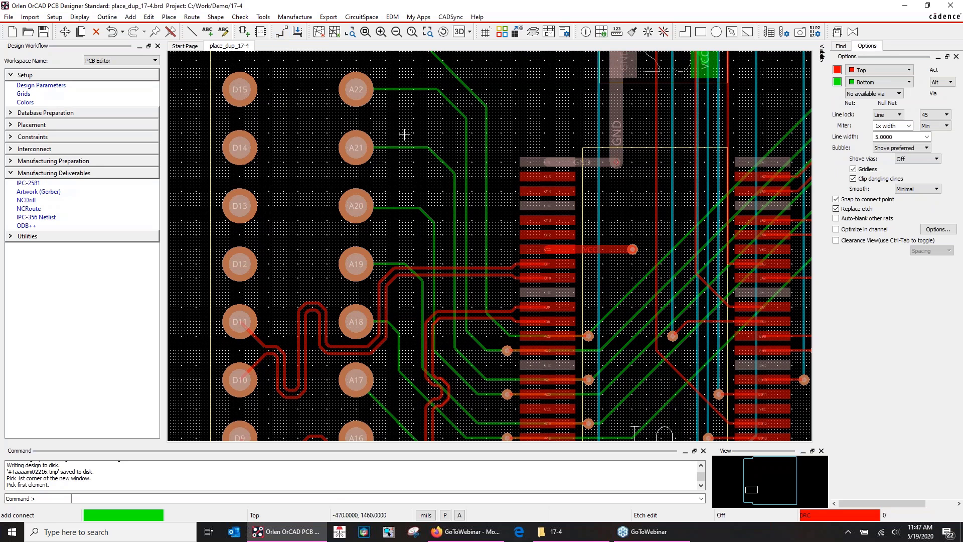
pyautogui.click(541, 224)
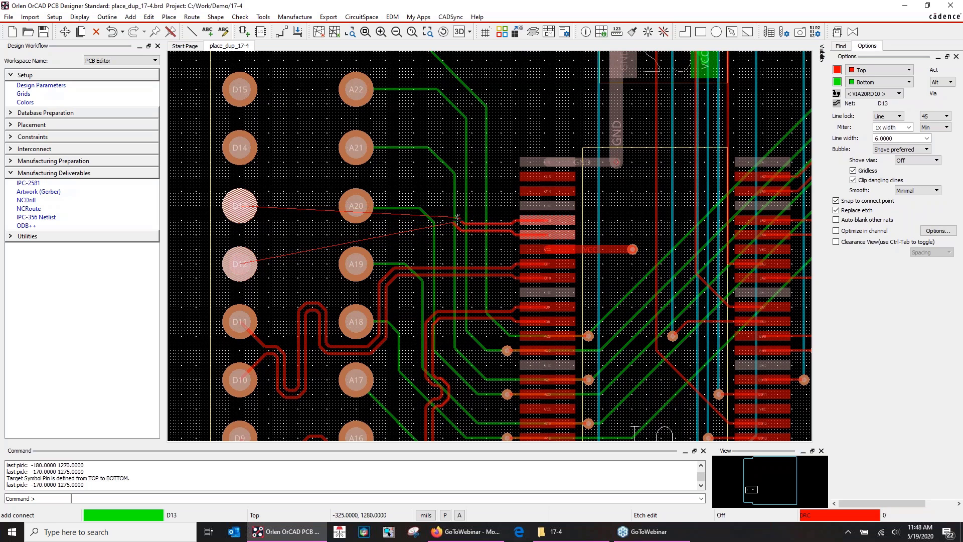
pyautogui.click(267, 229)
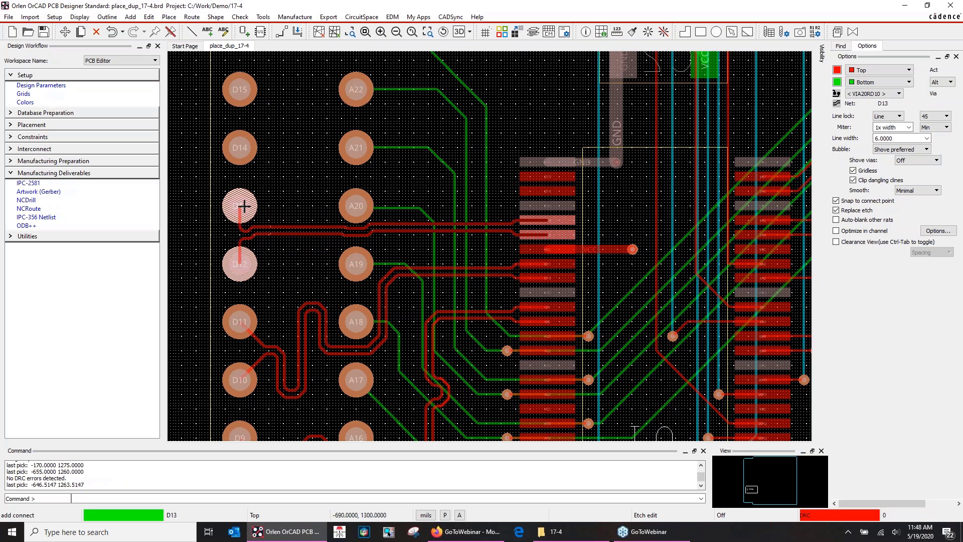
pyautogui.click(244, 206)
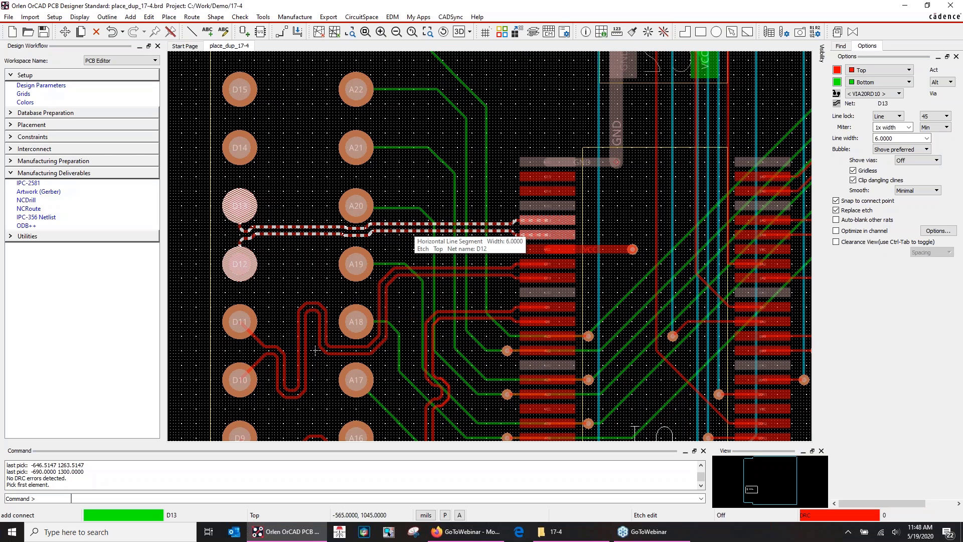
pyautogui.rightClick(538, 106)
pyautogui.click(562, 114)
# Examine the element information of net D13, including its differential pair constraints, and close the report
pyautogui.click(586, 32)
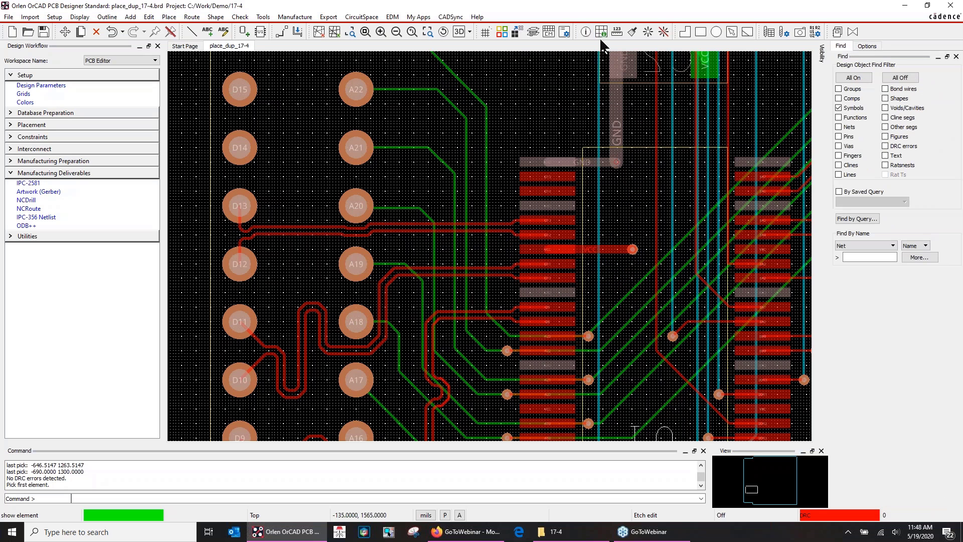
pyautogui.click(840, 109)
pyautogui.click(313, 229)
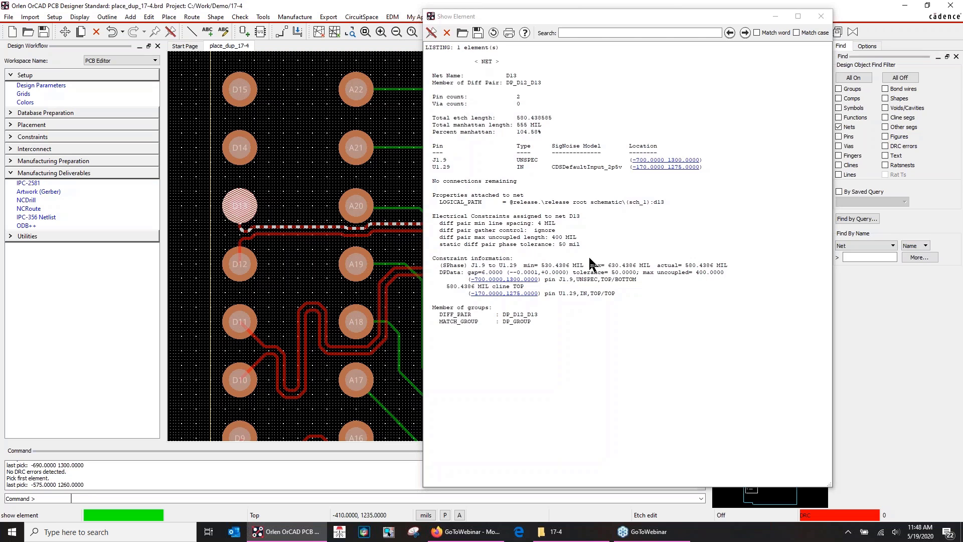
pyautogui.click(821, 16)
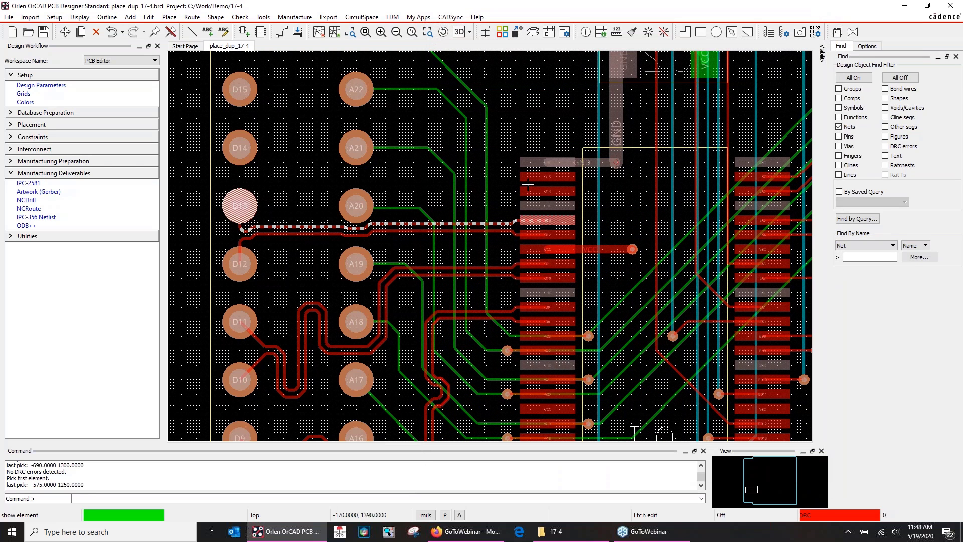
# Change the active product to OrCAD PCB Designer Professional
pyautogui.moveTo(521, 228); pyautogui.dragTo(522, 221, button='middle')
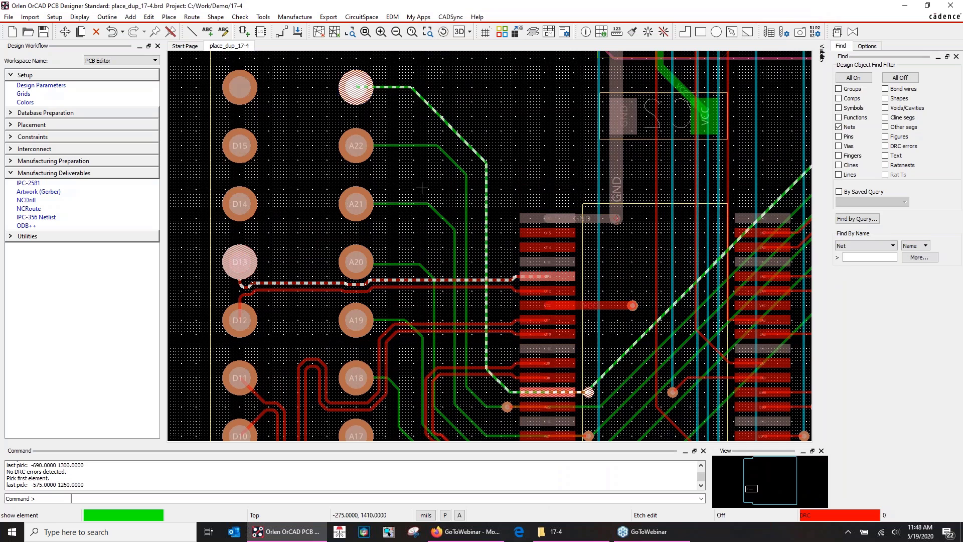
pyautogui.click(8, 17)
pyautogui.click(37, 200)
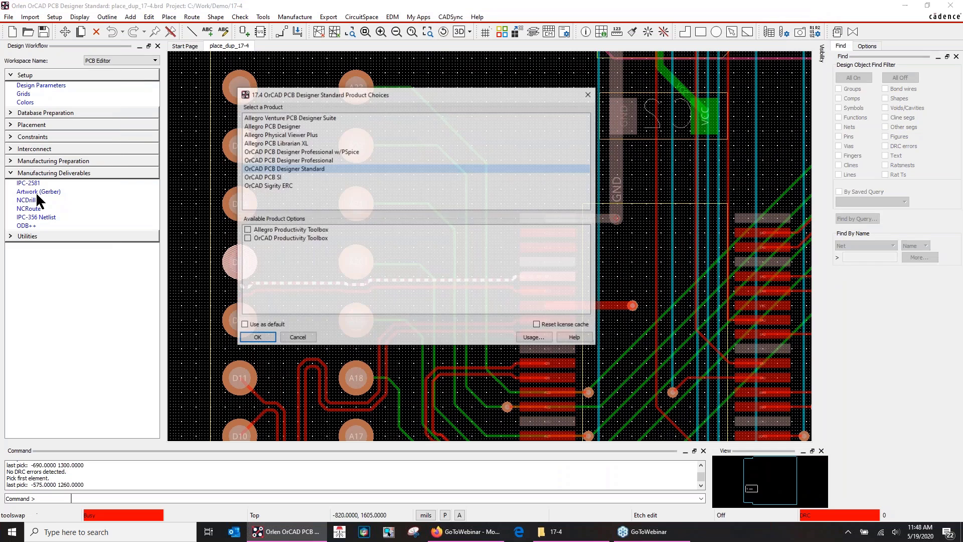
pyautogui.click(275, 159)
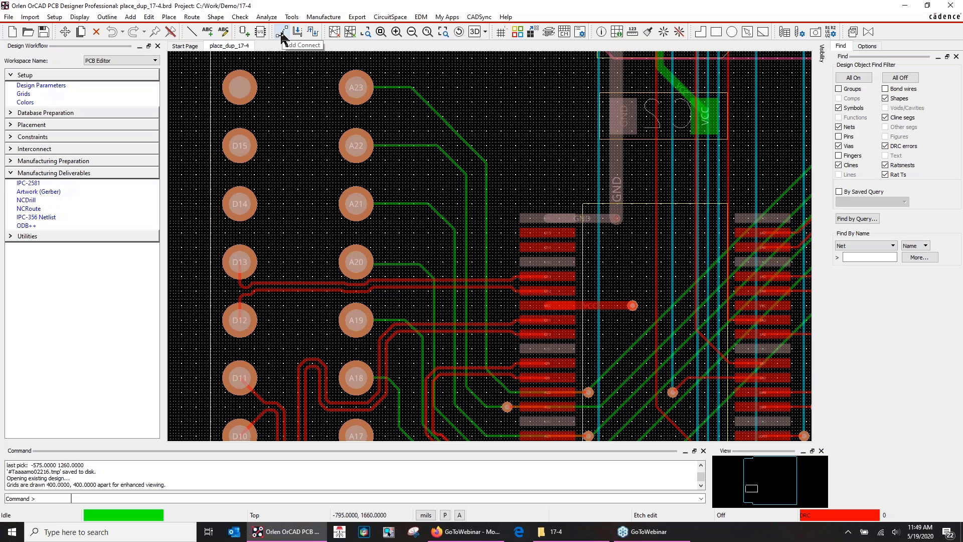
pyautogui.click(281, 35)
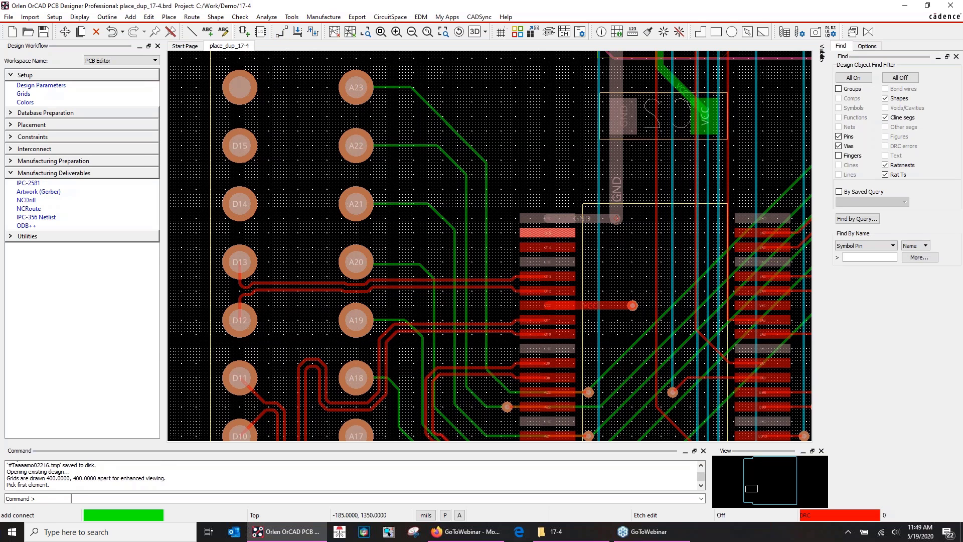
pyautogui.click(552, 232)
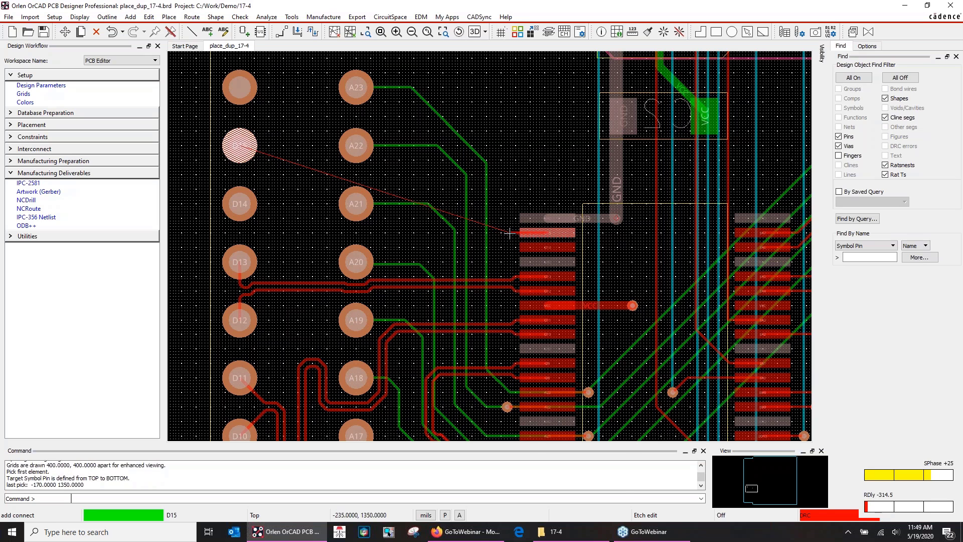
pyautogui.rightClick(510, 233)
pyautogui.click(521, 239)
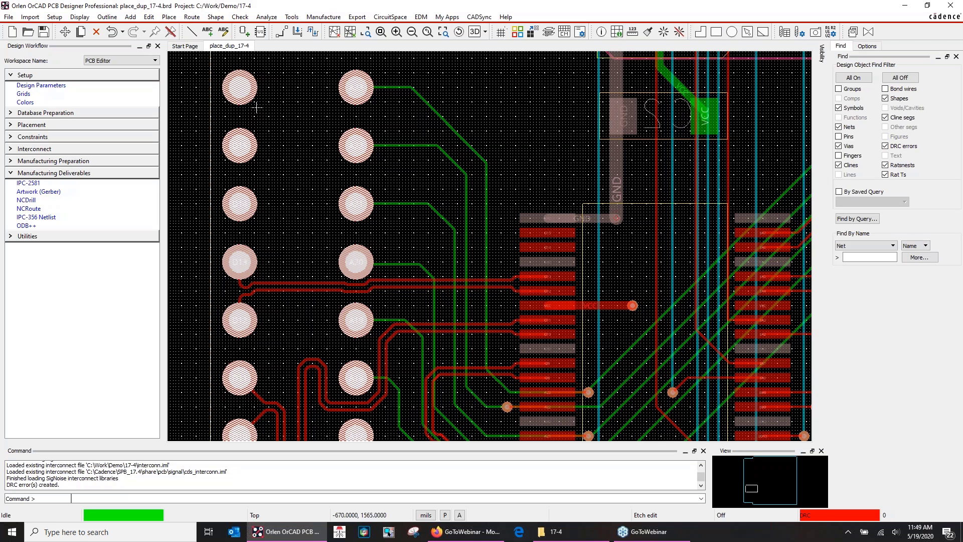
# Route the D14/D15 differential pair on the Top layer from the U1 pins to connector pins D14 and D15
pyautogui.click(281, 32)
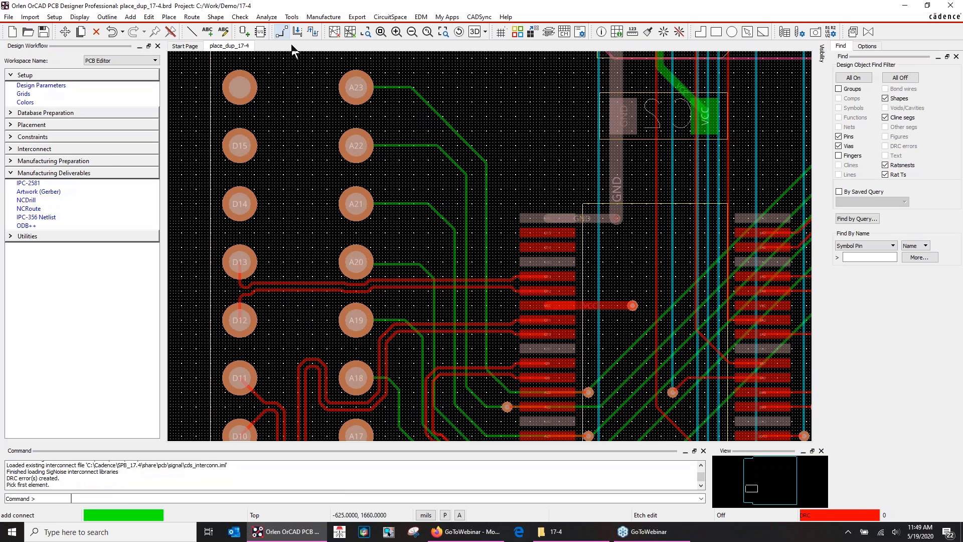
pyautogui.click(545, 247)
pyautogui.click(463, 223)
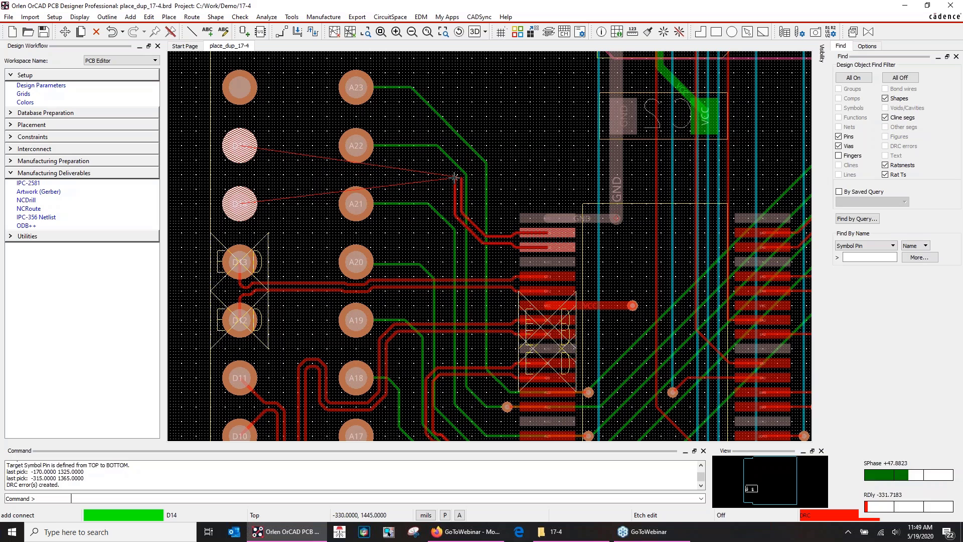
pyautogui.click(454, 177)
pyautogui.click(276, 178)
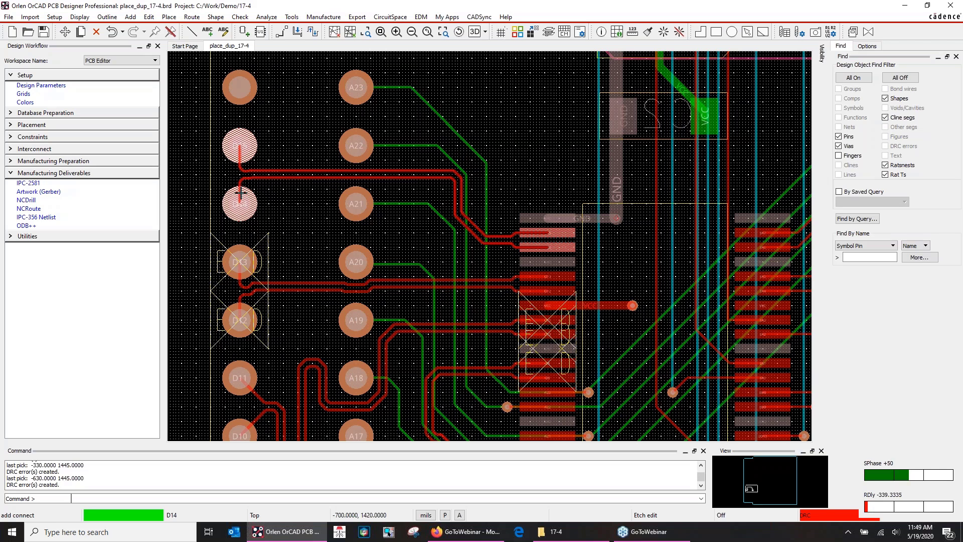
pyautogui.click(241, 192)
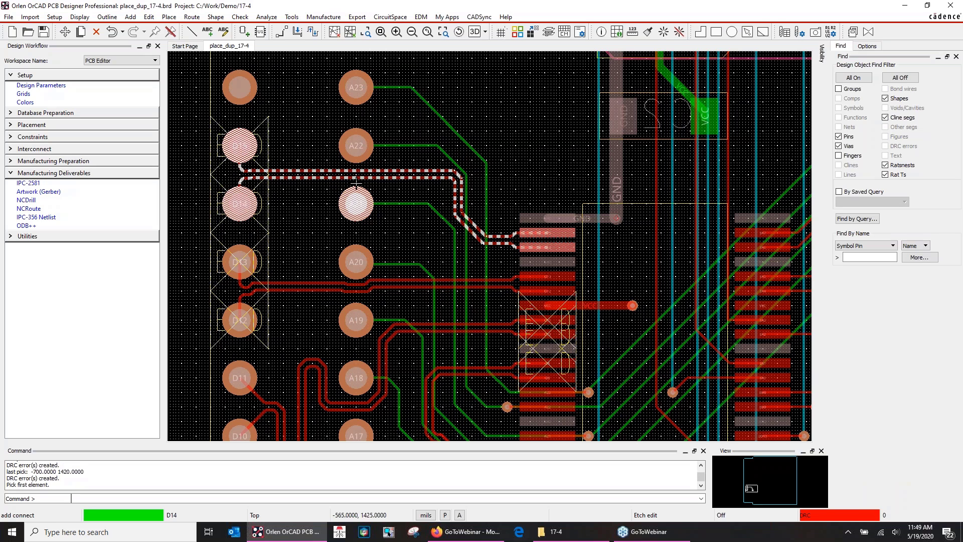
# Delay-tune the D14/D15 differential pair with one tall accordion bump above its horizontal segment, near pin A22
pyautogui.click(313, 33)
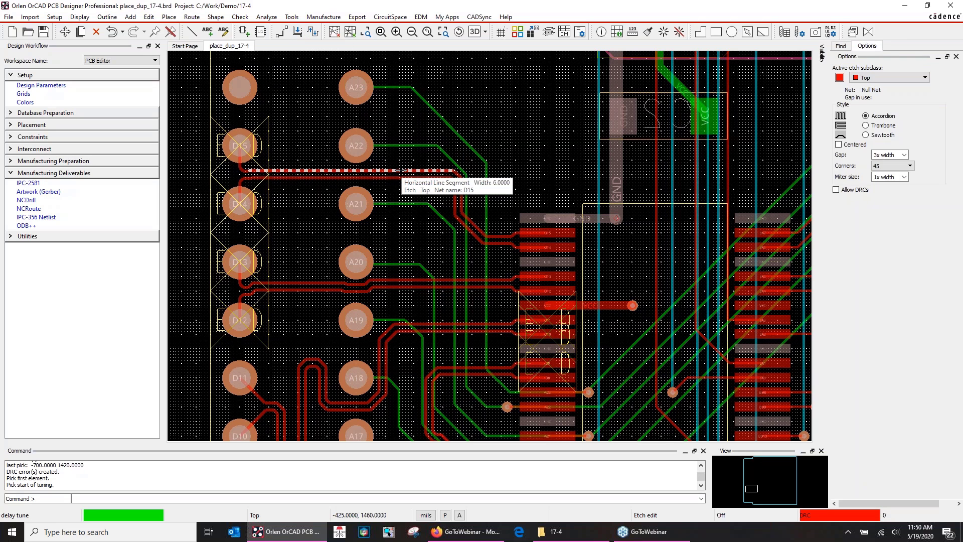
pyautogui.click(400, 171)
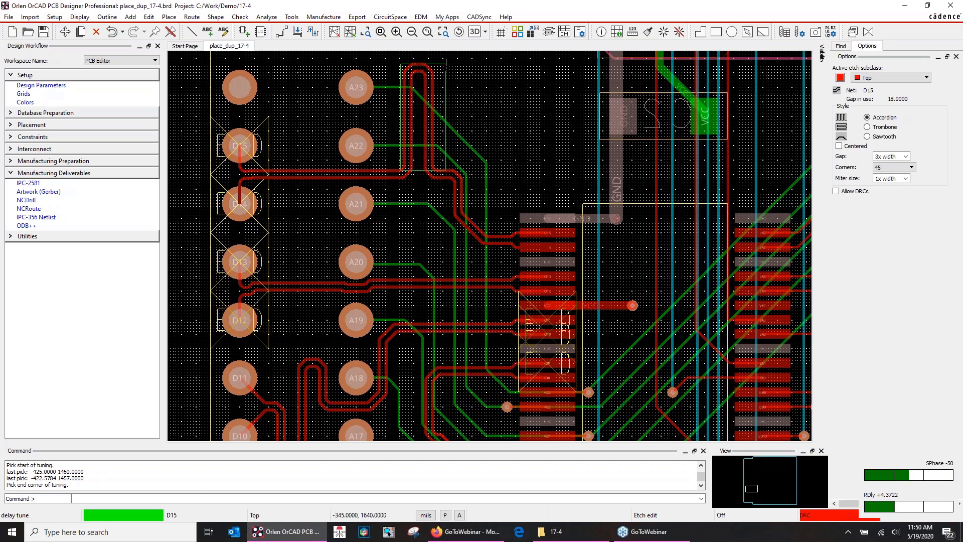
pyautogui.click(446, 63)
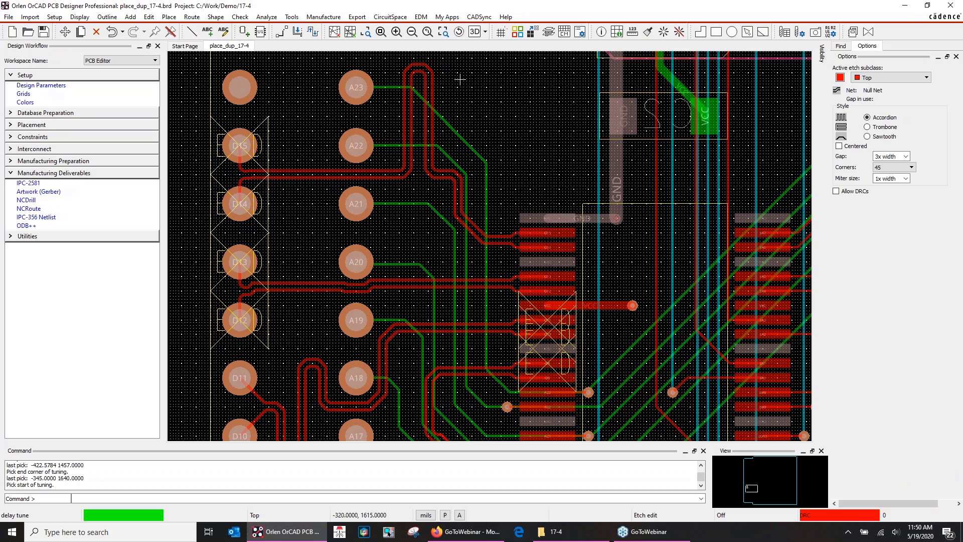
# Delay-tune the D12/D13 differential pair with two accordion bumps, one between D13 and A20 and a shorter one beyond A20
pyautogui.moveTo(480, 134); pyautogui.dragTo(439, 173, button='middle')
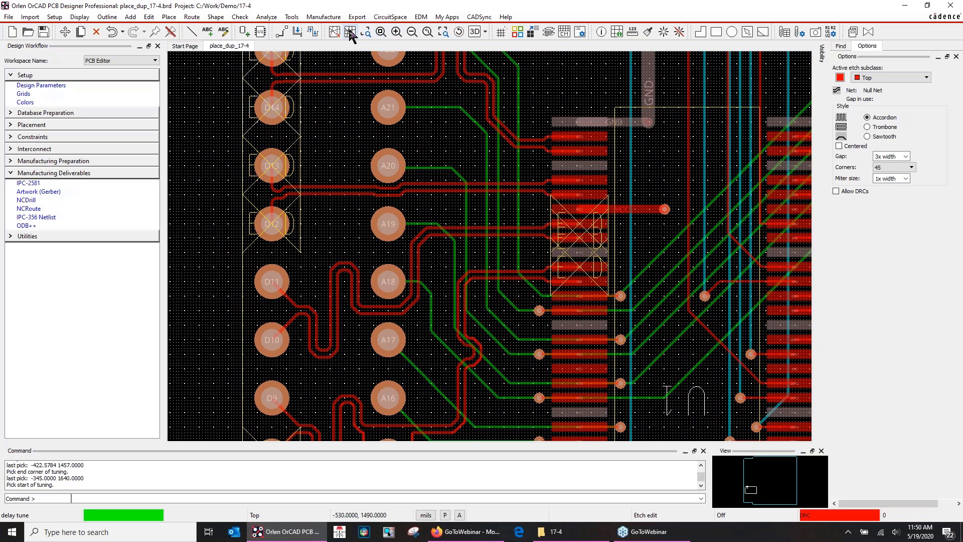
pyautogui.click(306, 189)
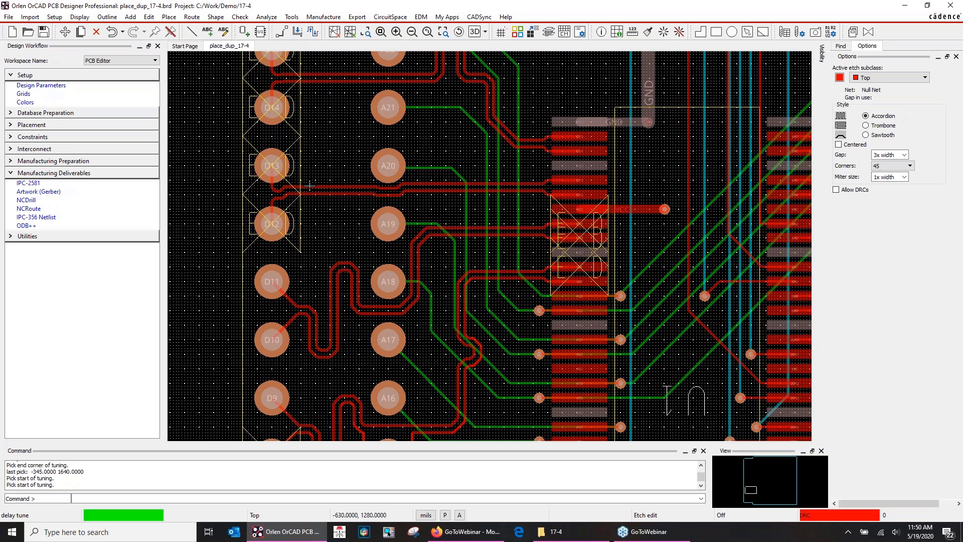
pyautogui.click(353, 95)
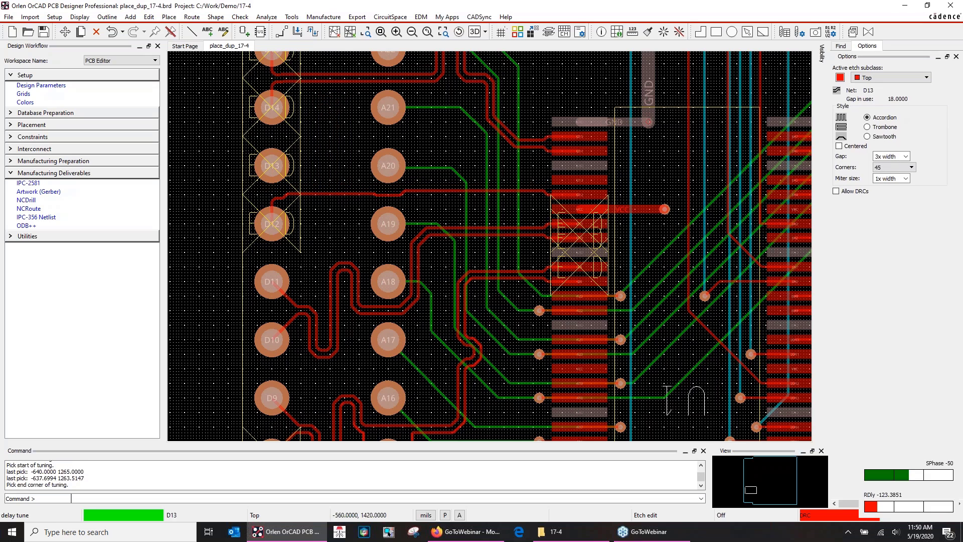
pyautogui.click(423, 183)
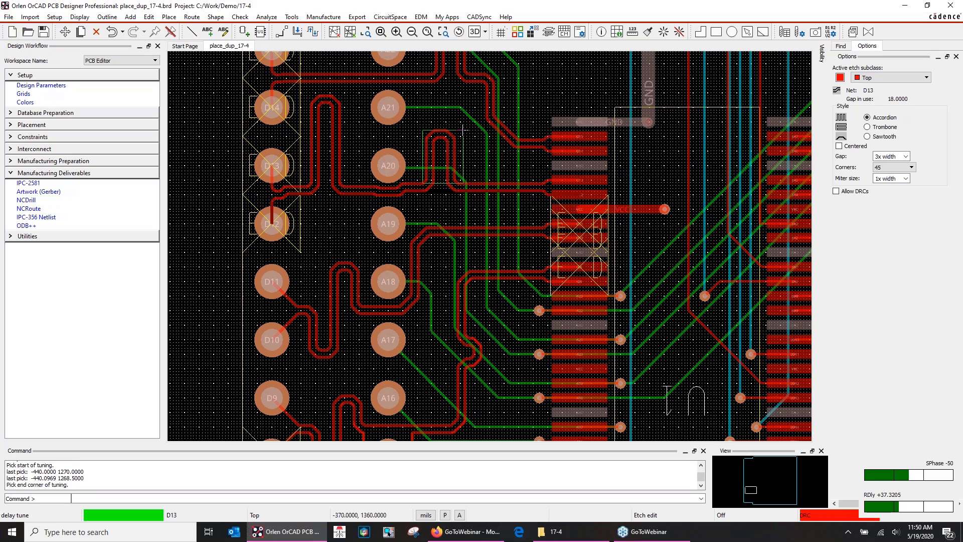
pyautogui.click(463, 130)
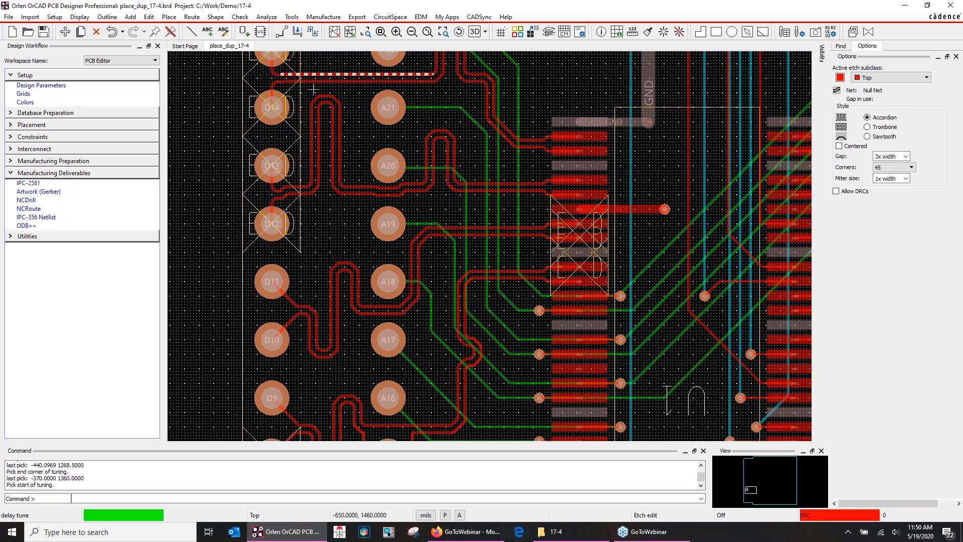
pyautogui.moveTo(356, 144); pyautogui.dragTo(349, 257, button='middle')
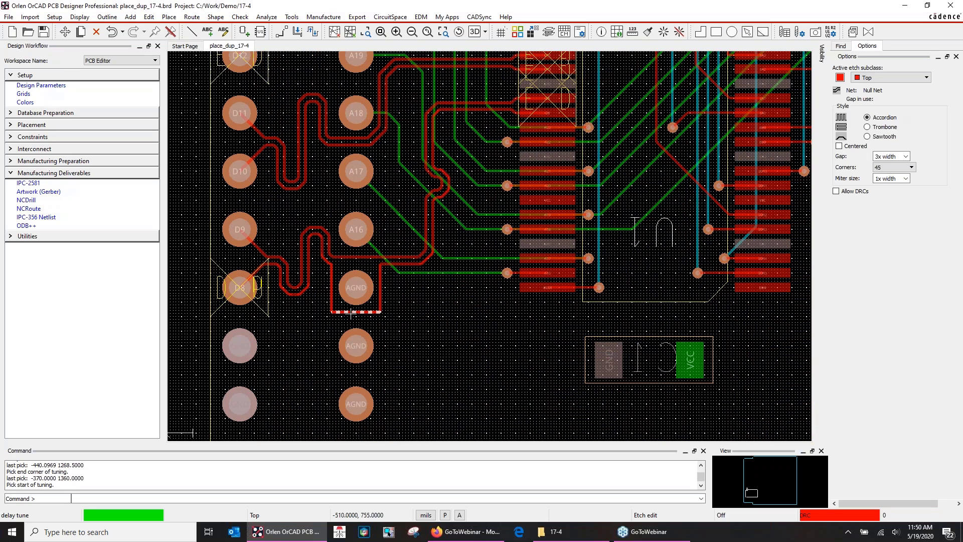
# Slide the D8 trace's large loop around the upper AGND pin back into a straight run alongside the D9 trace
pyautogui.click(297, 32)
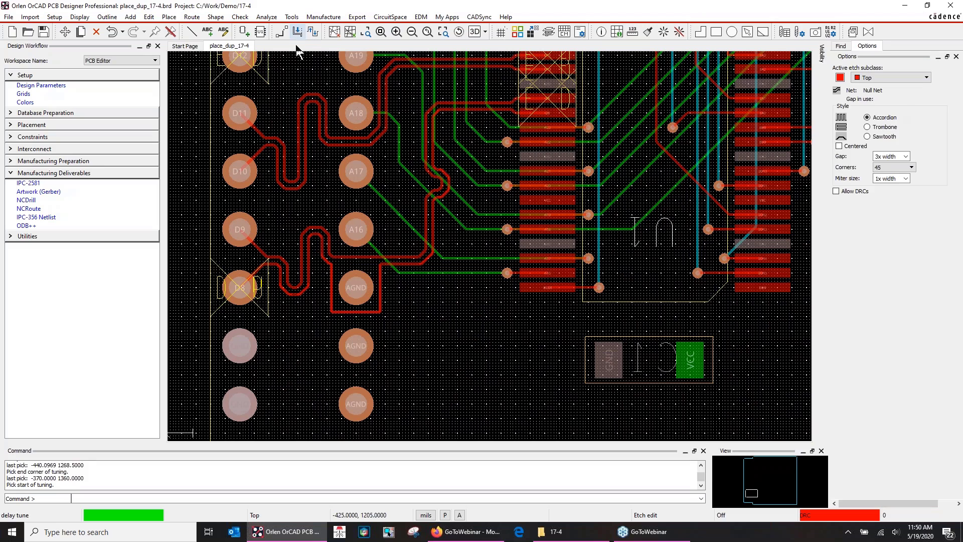
pyautogui.click(345, 311)
pyautogui.click(342, 261)
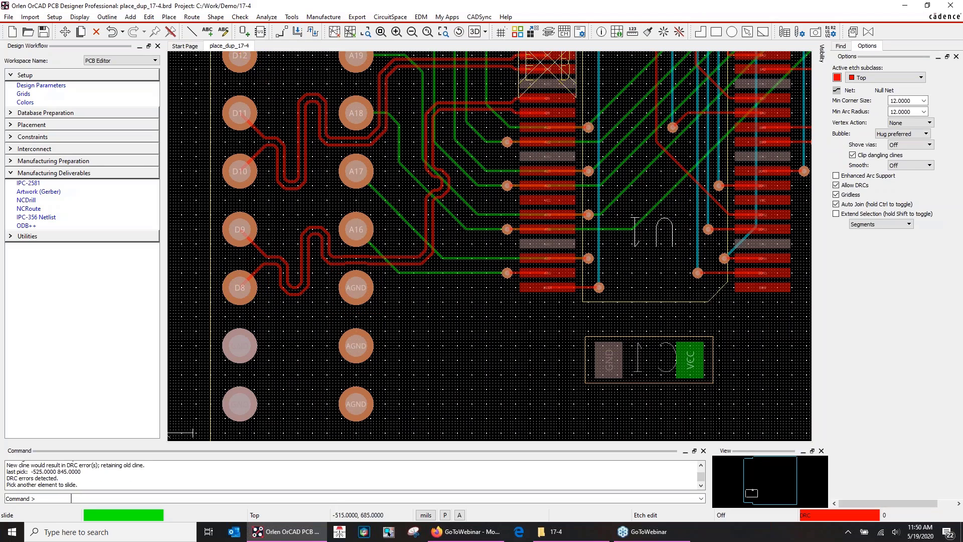
# Slide the D13 trace segments to even out the small jogs between the two accordion bumps and beside pins D12 and D13
pyautogui.moveTo(345, 359); pyautogui.dragTo(348, 356, button='middle')
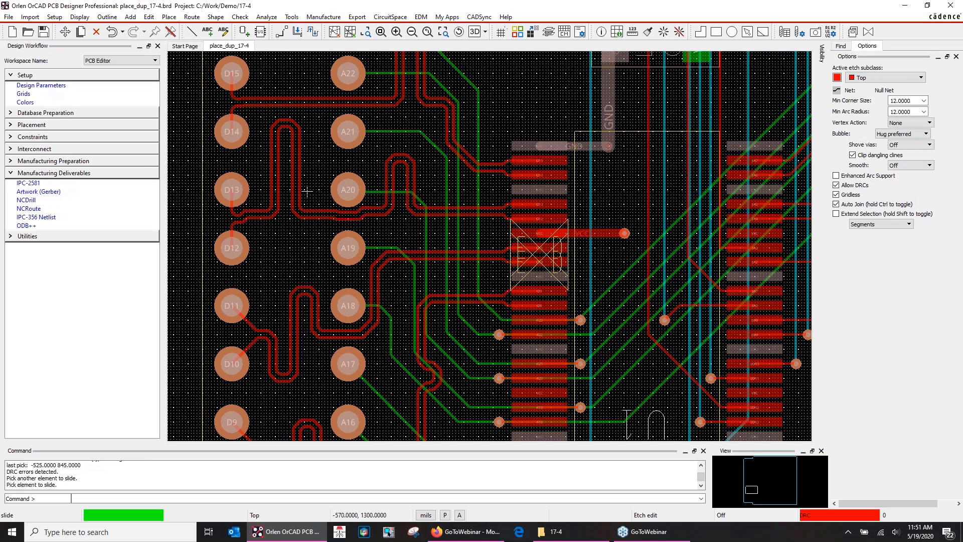
pyautogui.click(311, 213)
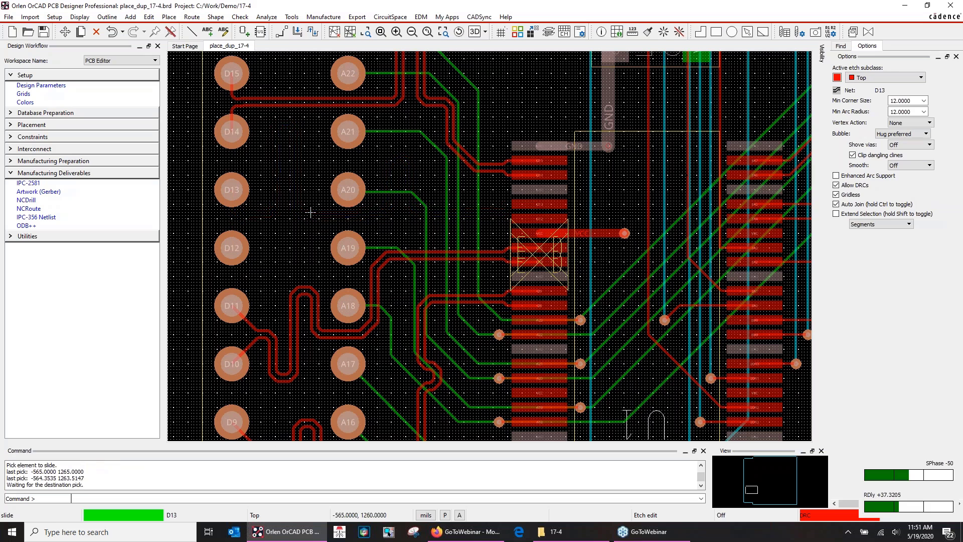
pyautogui.click(311, 211)
pyautogui.click(371, 211)
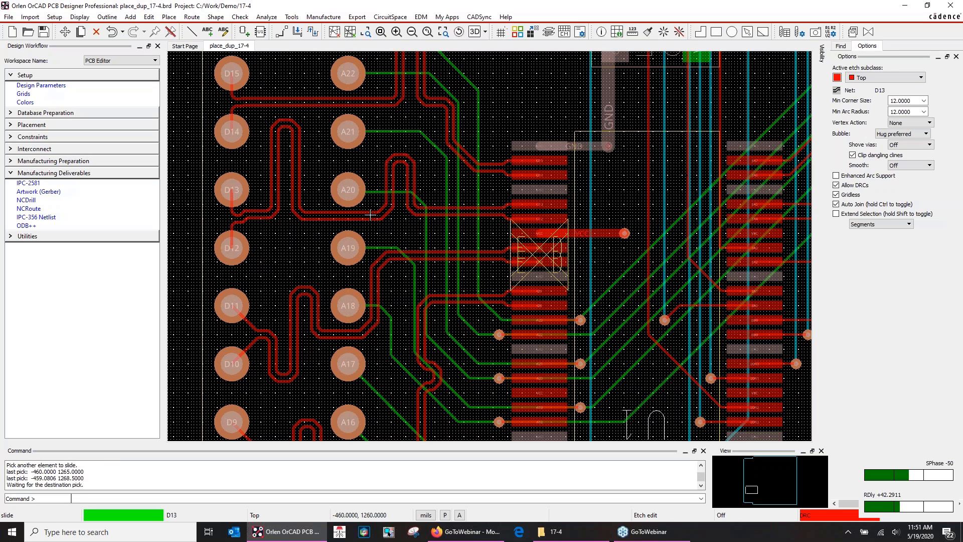
pyautogui.click(372, 214)
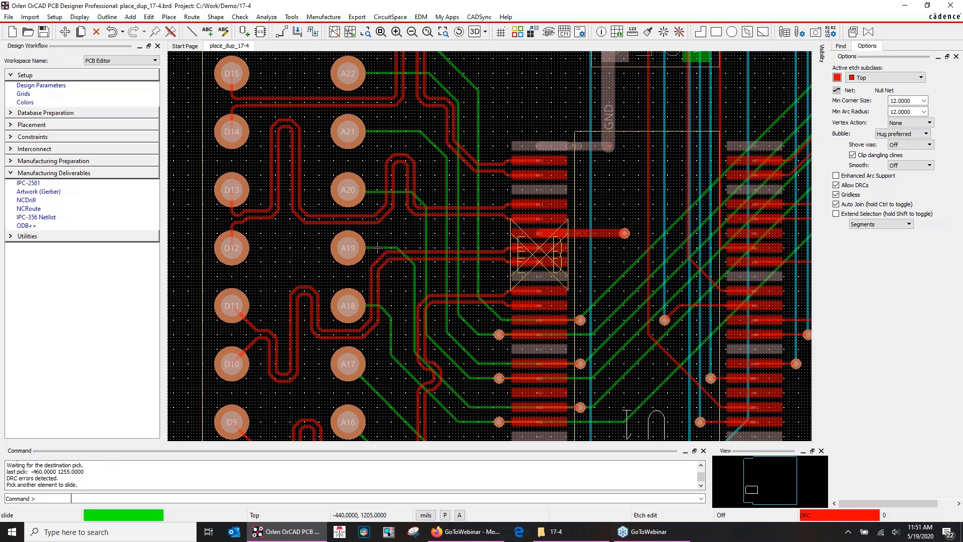
pyautogui.click(347, 219)
pyautogui.click(345, 215)
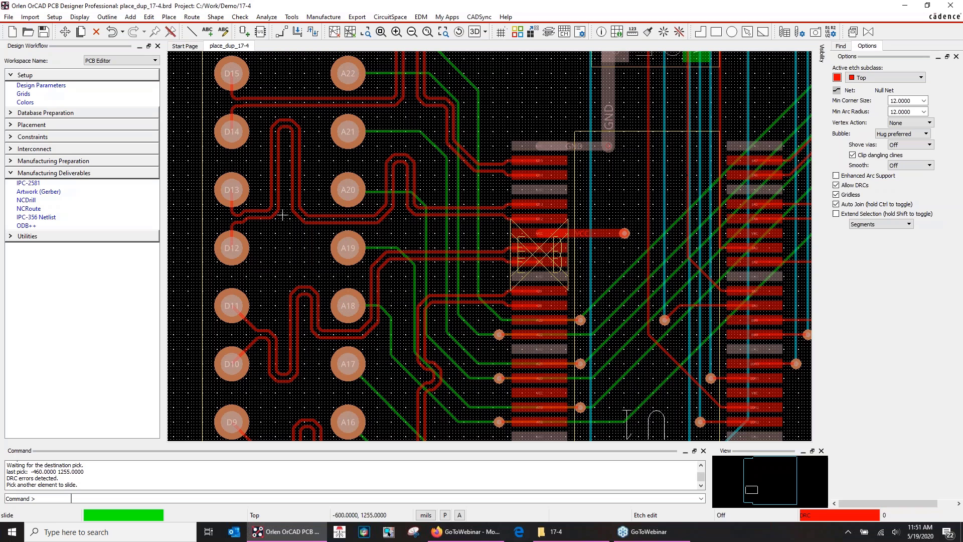
pyautogui.click(257, 214)
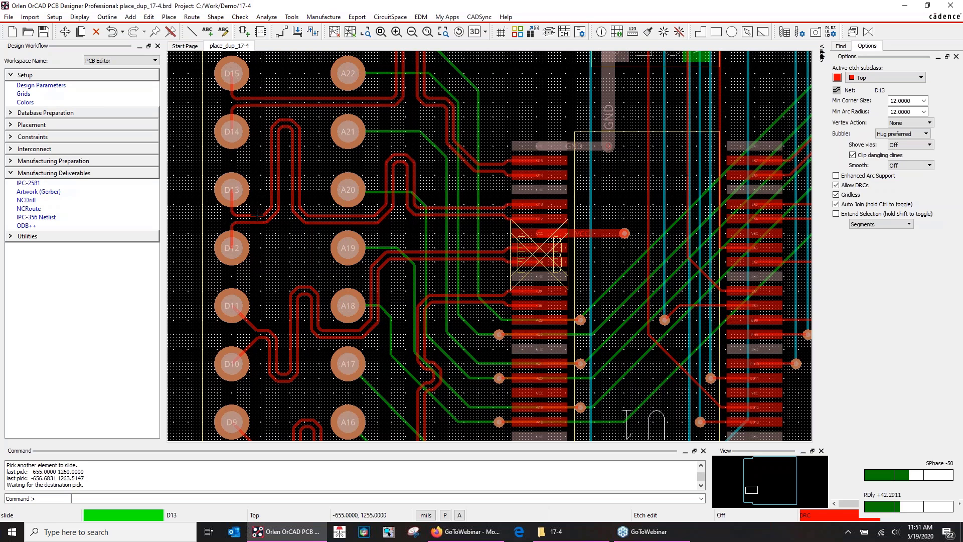
pyautogui.click(256, 215)
# Change the active product to OrCAD PCB Designer Standard and accept the disabled-features warning
pyautogui.click(412, 32)
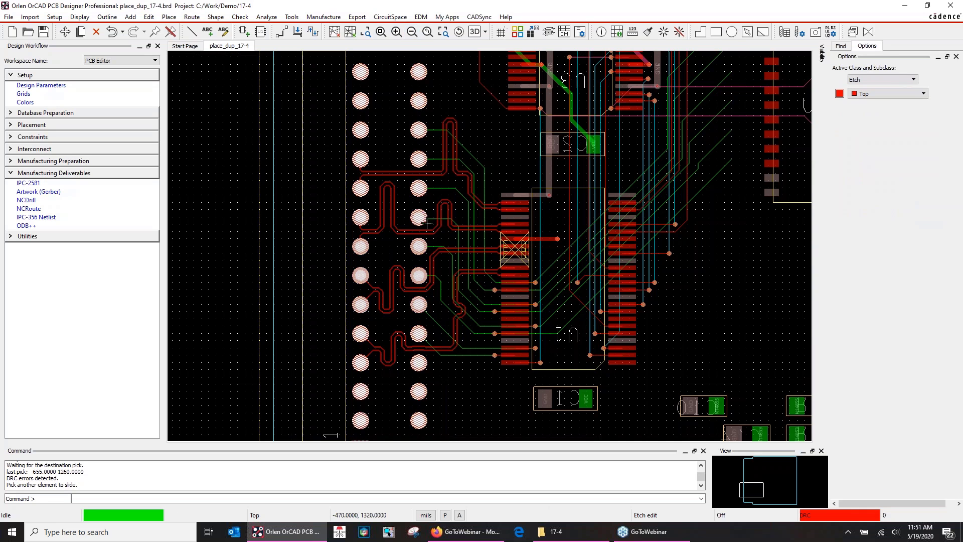
pyautogui.moveTo(417, 236); pyautogui.dragTo(420, 243, button='middle')
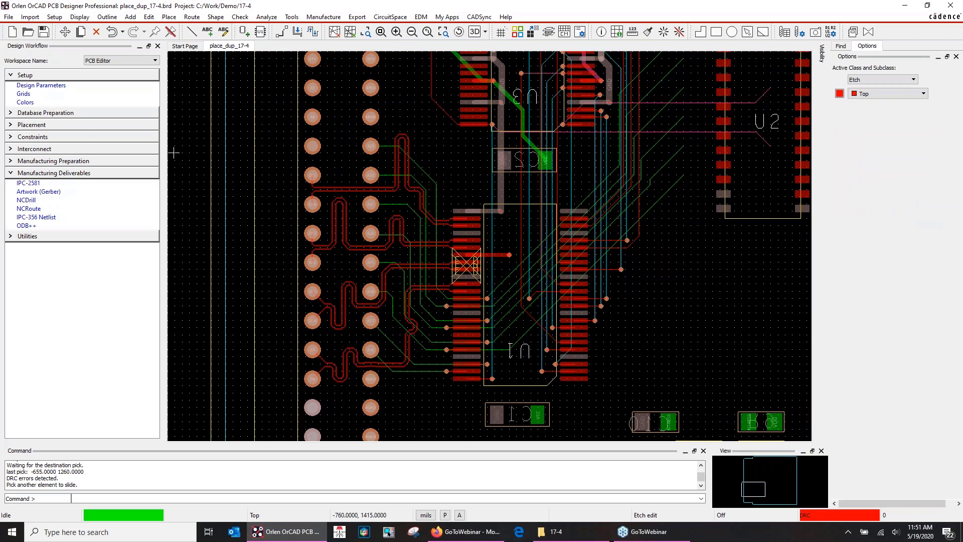
pyautogui.click(9, 17)
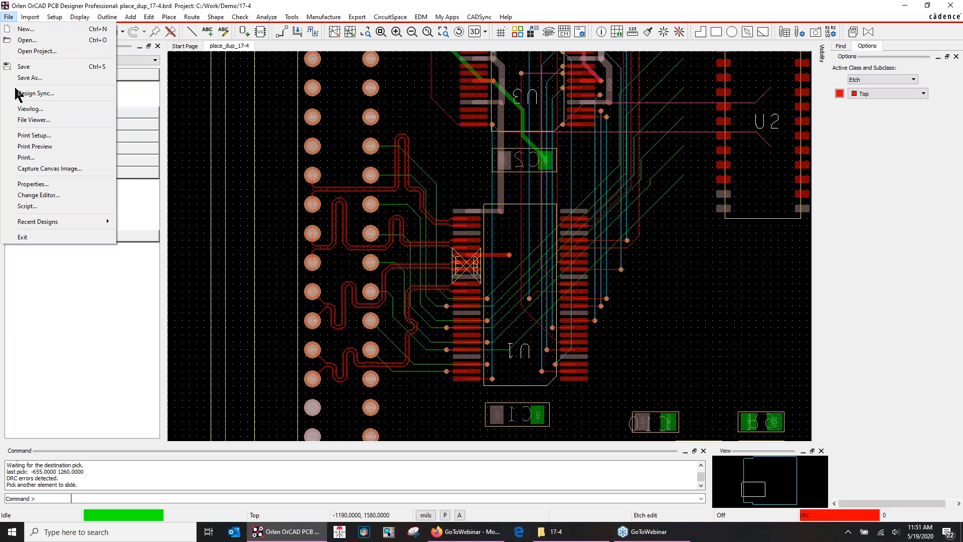
pyautogui.click(38, 194)
pyautogui.click(318, 168)
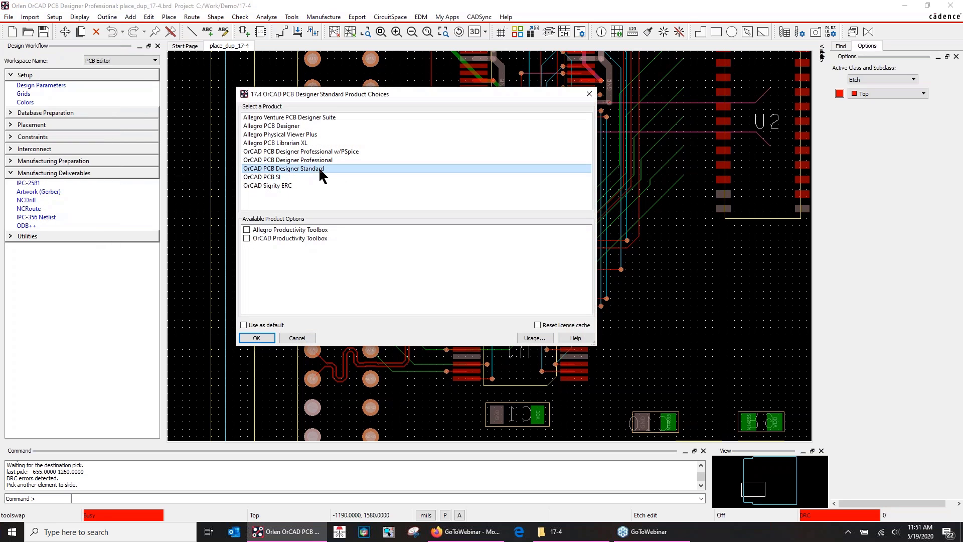
pyautogui.click(257, 338)
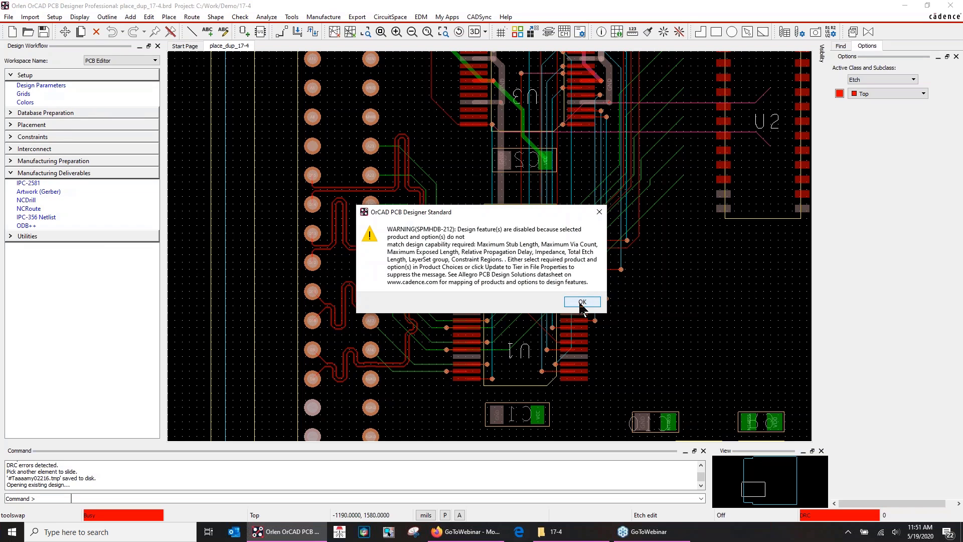
pyautogui.click(579, 301)
# Review the Show Element report for net D11, including its differential pair and phase constraint data, and close it
pyautogui.moveTo(571, 348); pyautogui.dragTo(571, 341, button='middle')
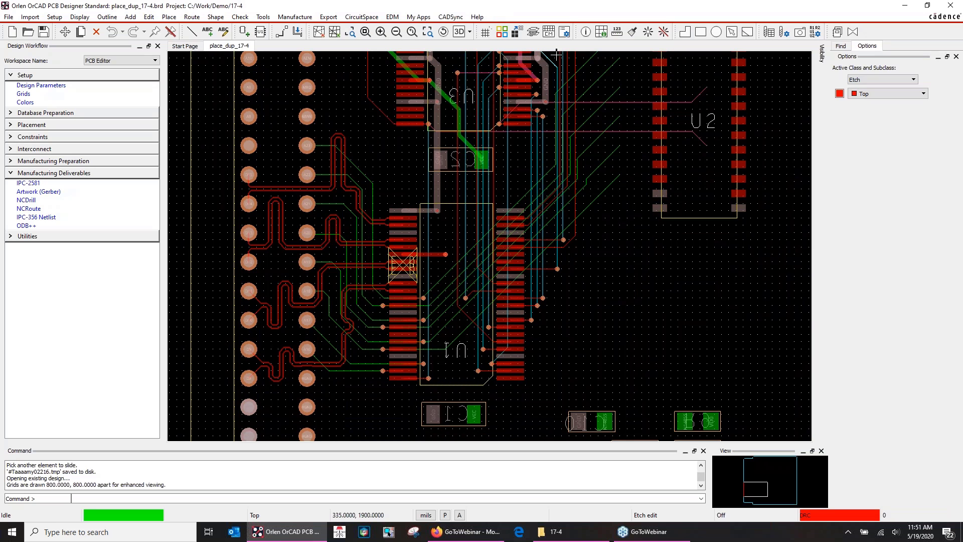
pyautogui.click(585, 30)
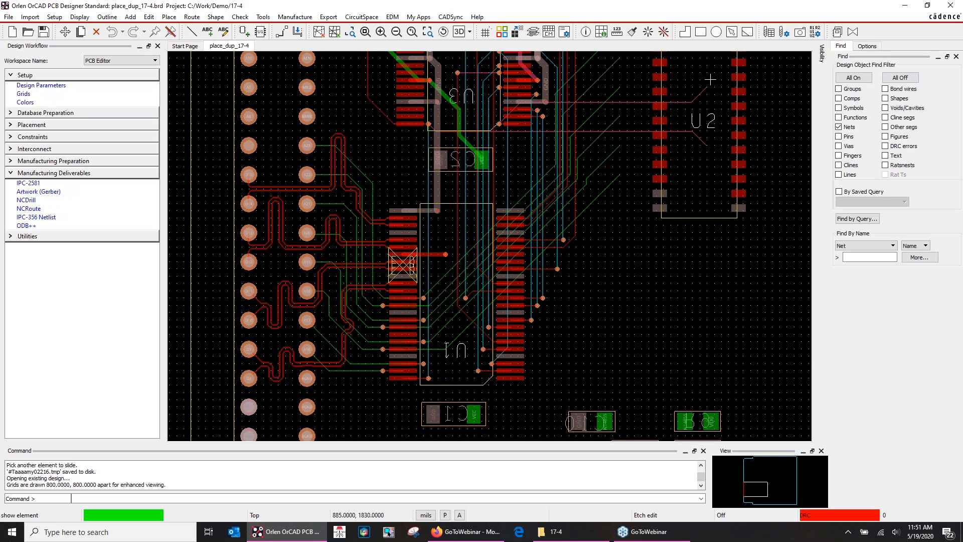
pyautogui.click(373, 263)
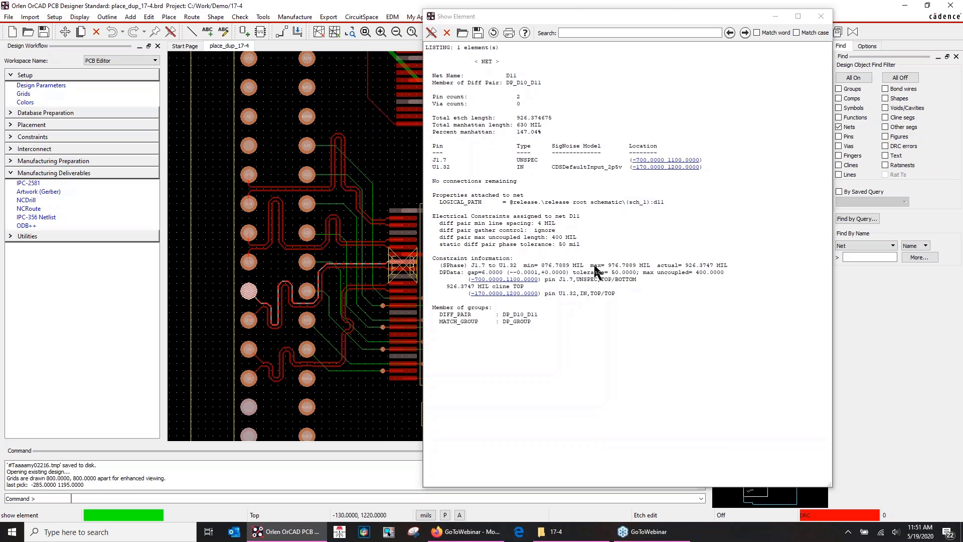
pyautogui.click(821, 16)
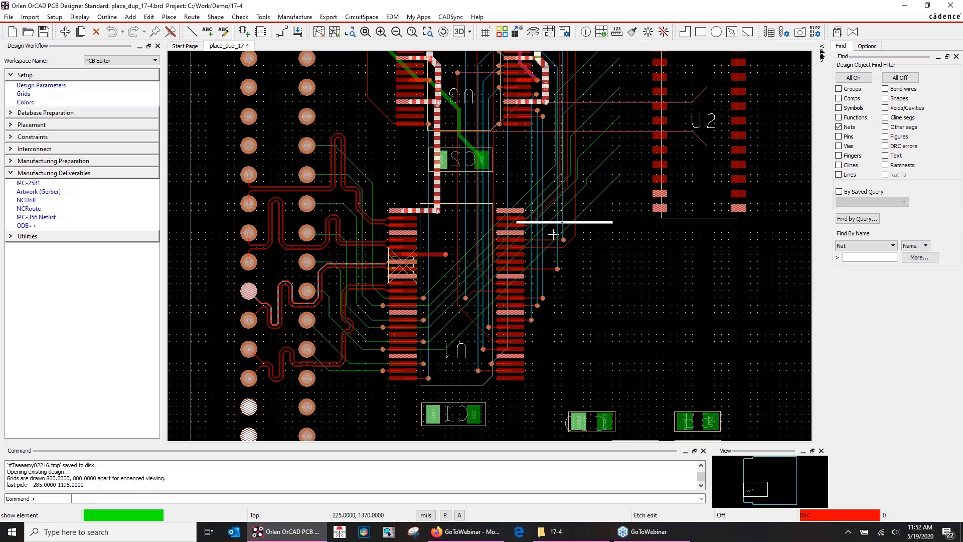
# Autoroute all nets of component U5 with Route Net(s) By Pick, restricting the selectable objects to symbols
pyautogui.moveTo(635, 304); pyautogui.dragTo(637, 303, button='middle')
pyautogui.press('Up')
pyautogui.press('Up')
pyautogui.press('Right')
pyautogui.press('Right')
pyautogui.press('Right')
pyautogui.press('Right')
pyautogui.press('Right')
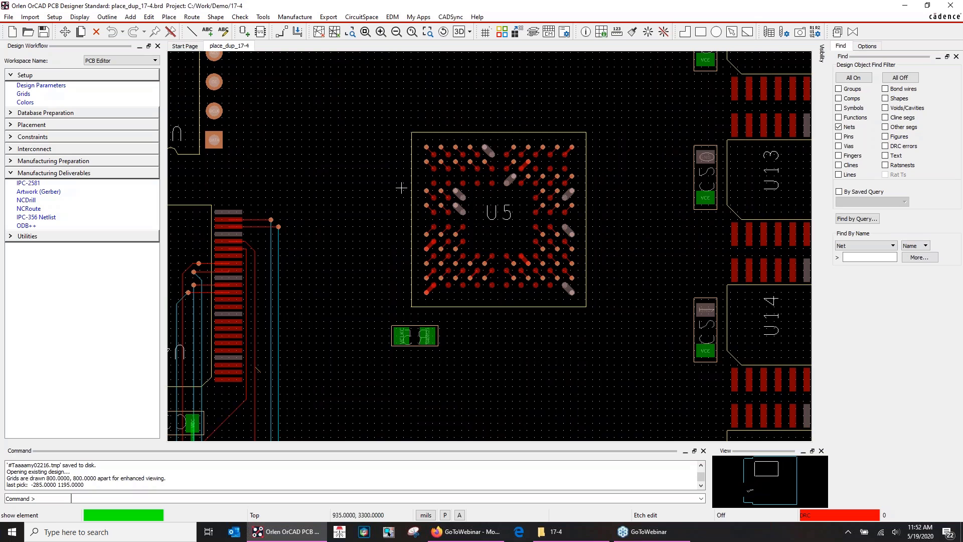
pyautogui.click(191, 17)
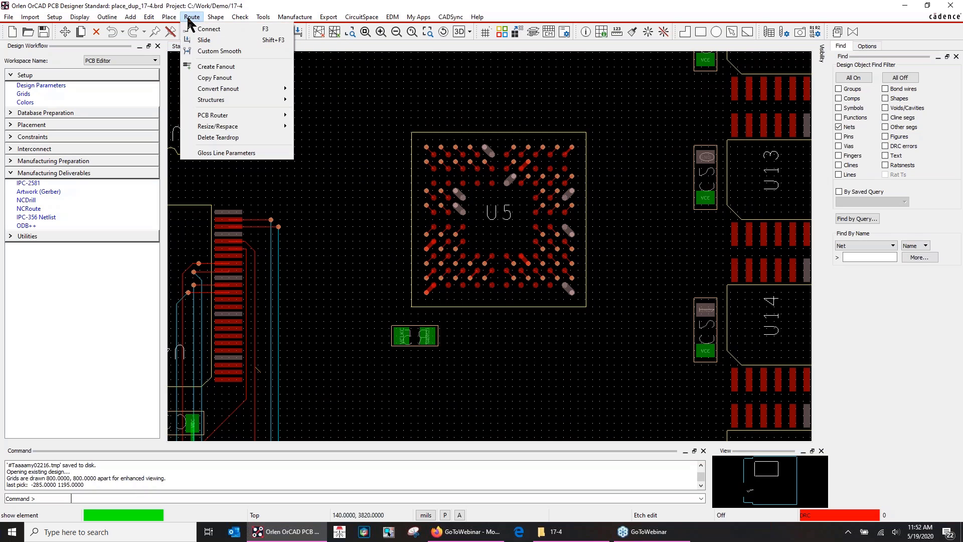
pyautogui.moveTo(207, 116)
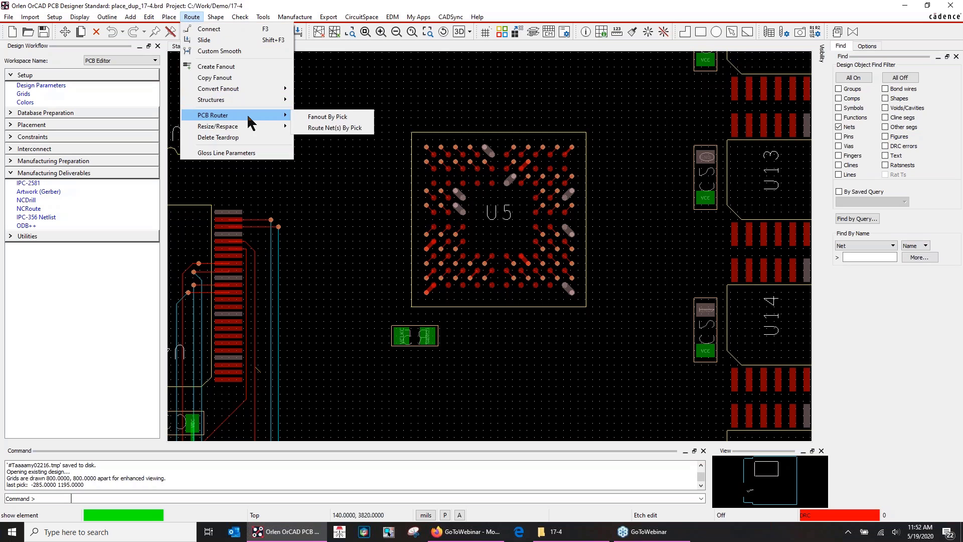
pyautogui.click(335, 128)
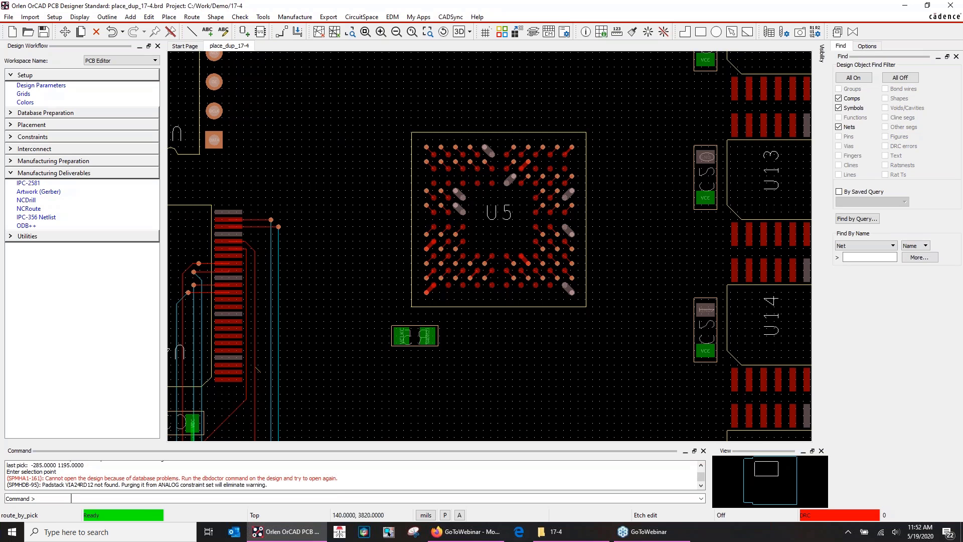
pyautogui.click(839, 99)
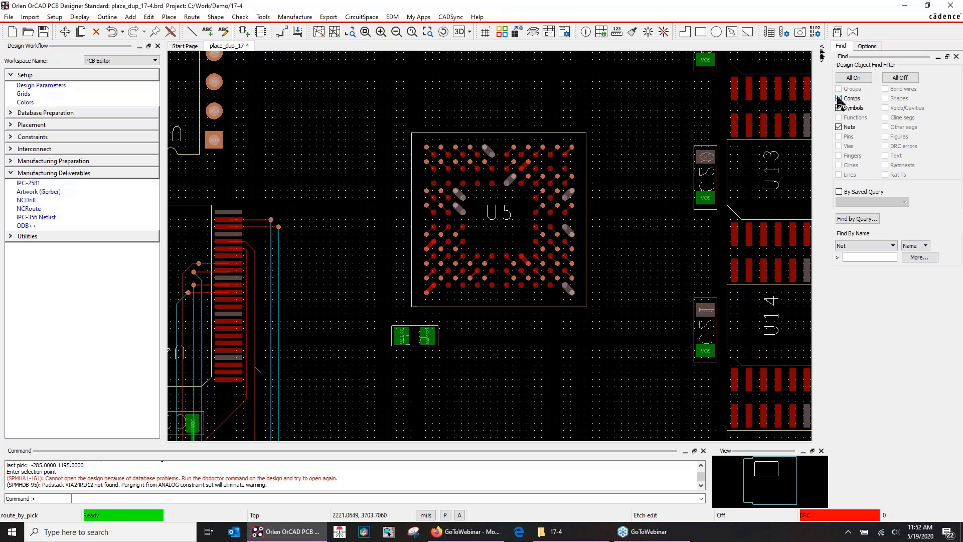
pyautogui.click(839, 127)
pyautogui.click(556, 160)
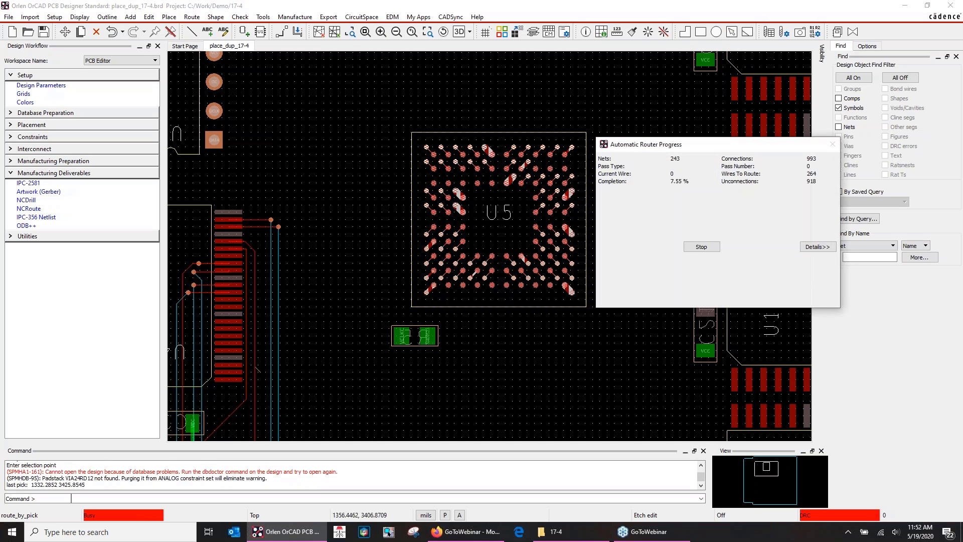
pyautogui.click(810, 246)
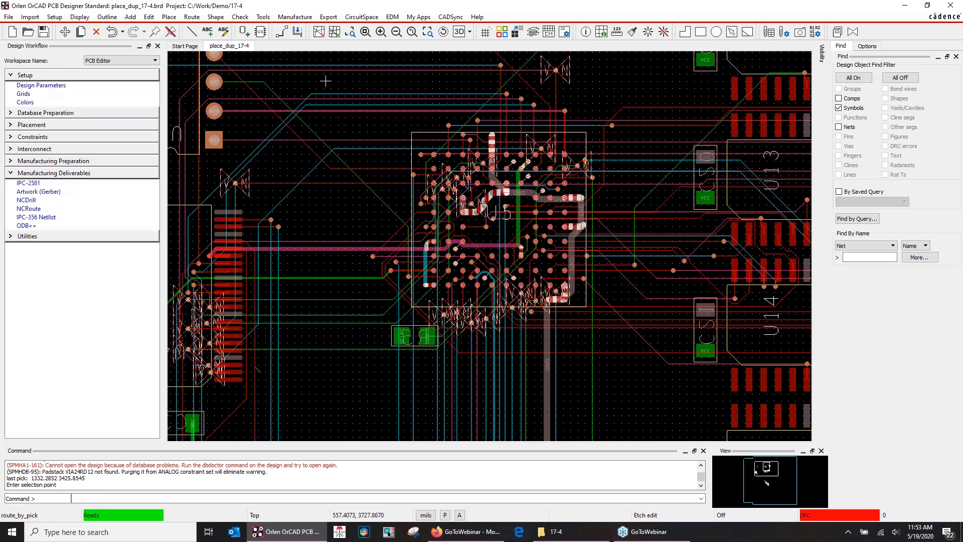
# Examine the autorouted traces and vias around U5's pins and toward the neighbouring memory components
pyautogui.click(351, 33)
pyautogui.moveTo(431, 171); pyautogui.dragTo(504, 230)
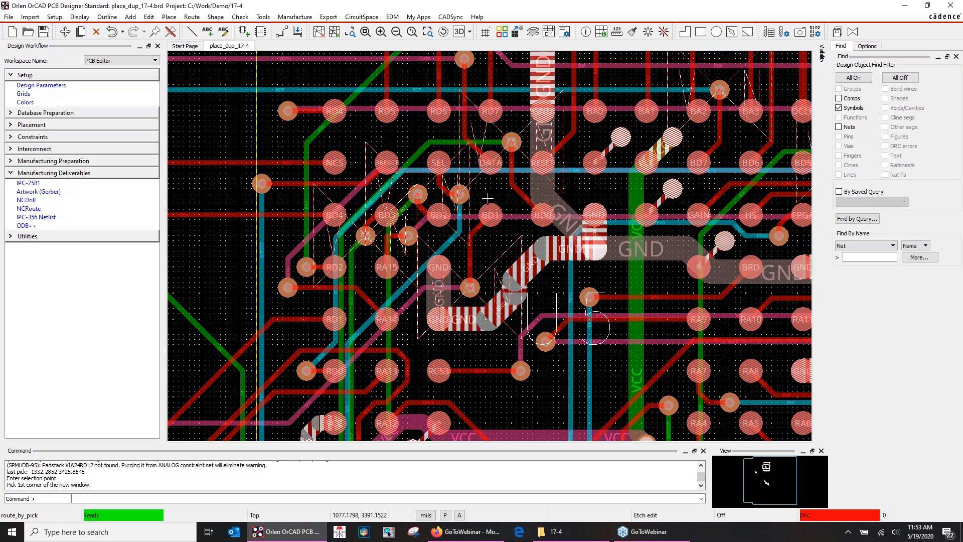
pyautogui.moveTo(488, 200); pyautogui.dragTo(494, 226, button='middle')
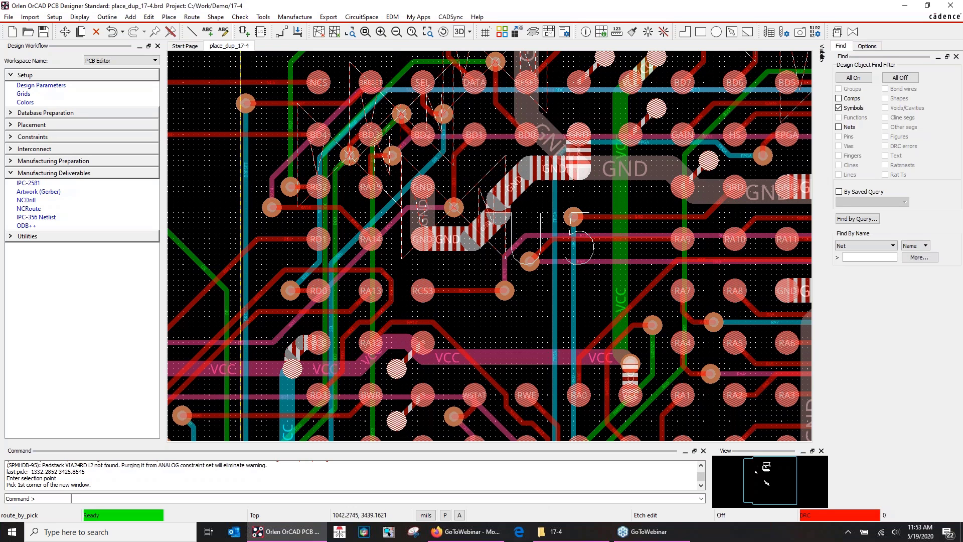
pyautogui.scroll(-3, 494, 249)
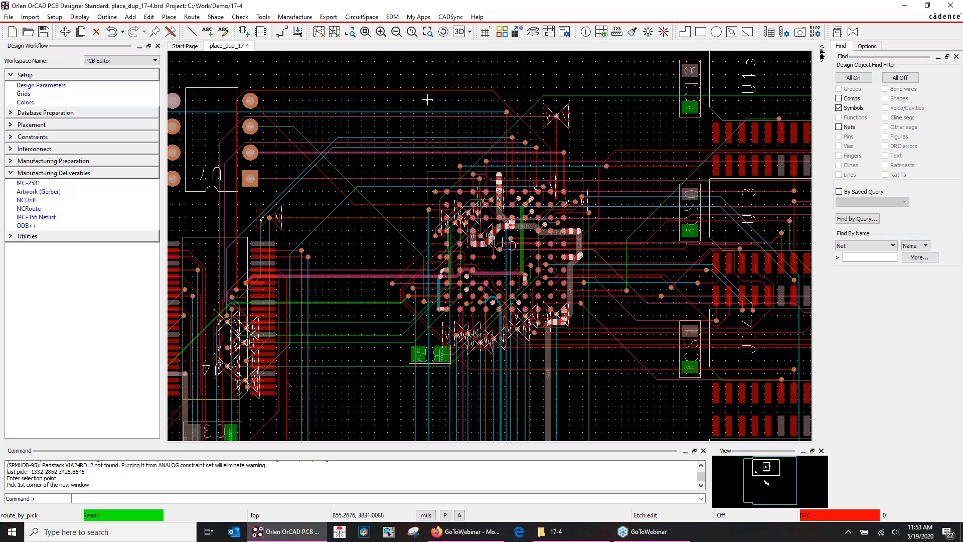
pyautogui.click(396, 32)
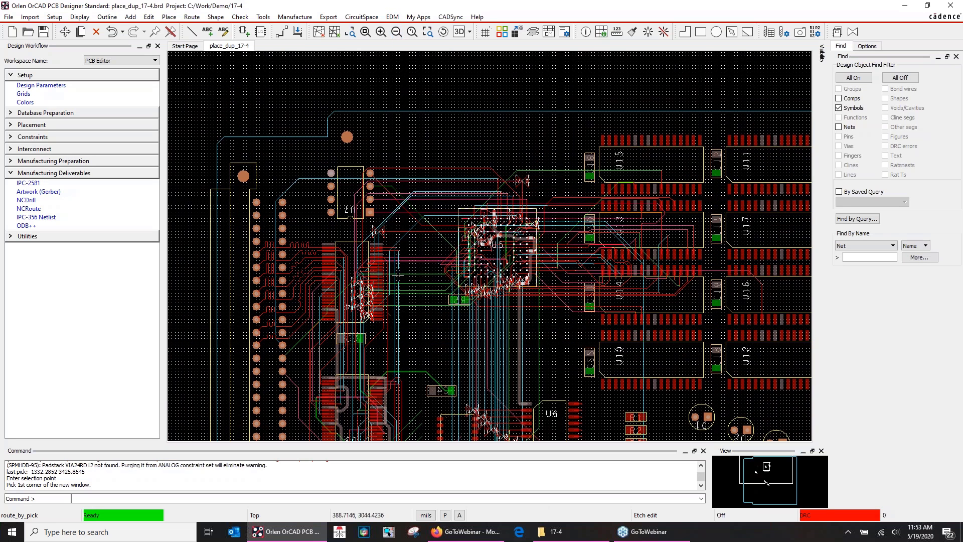
pyautogui.scroll(3, 390, 174)
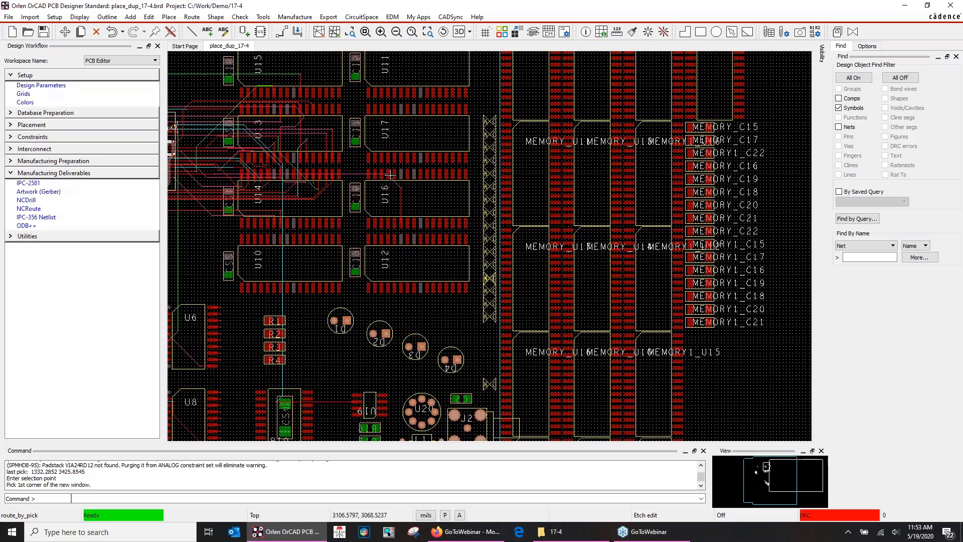
pyautogui.click(397, 30)
pyautogui.moveTo(353, 222); pyautogui.dragTo(366, 271, button='middle')
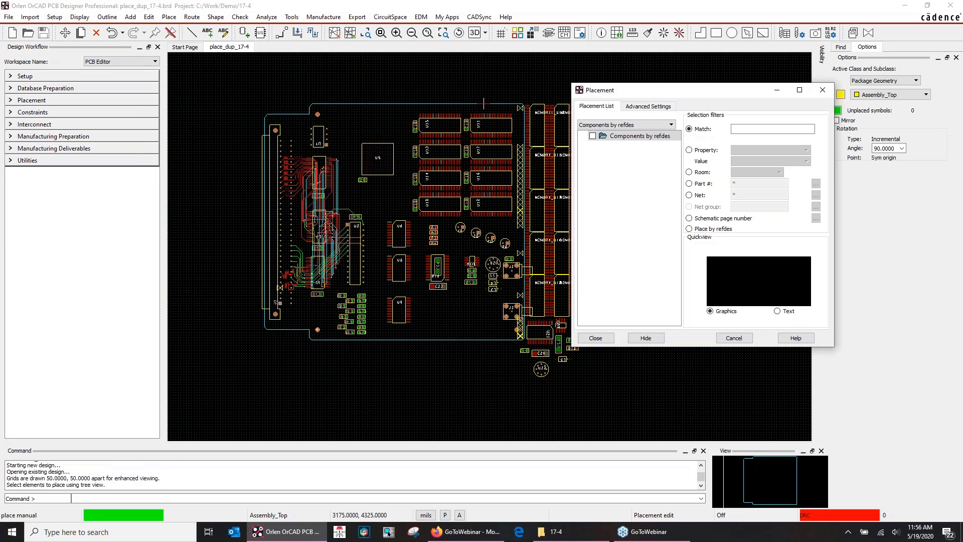
# Include library definitions in the Placement settings and list the available package symbols
pyautogui.click(634, 104)
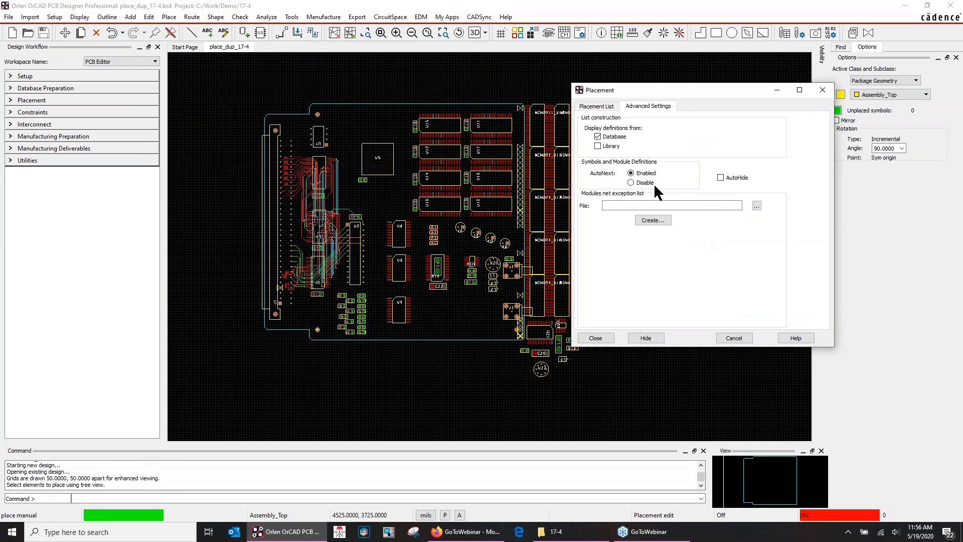
pyautogui.click(597, 146)
pyautogui.click(597, 107)
pyautogui.click(613, 125)
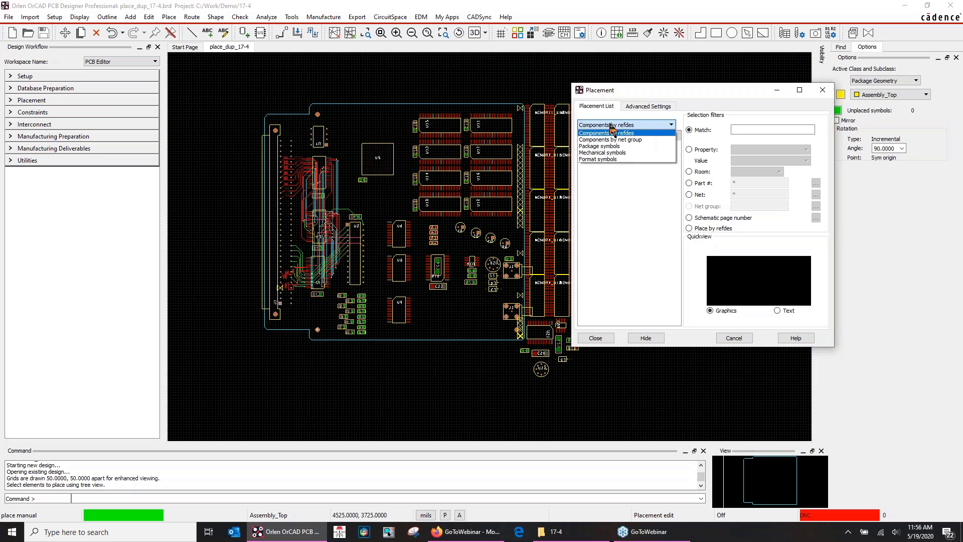
pyautogui.click(602, 146)
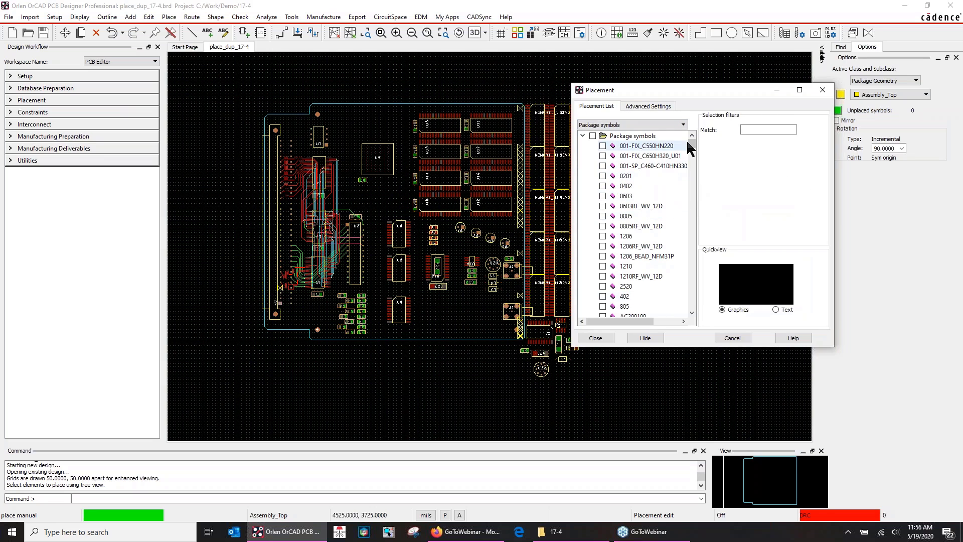
# Place the library package symbol PGA14050101D034W1500 over U5 at about 375, 2875 mils and close the Placement window
pyautogui.moveTo(691, 144); pyautogui.dragTo(707, 231)
pyautogui.click(630, 196)
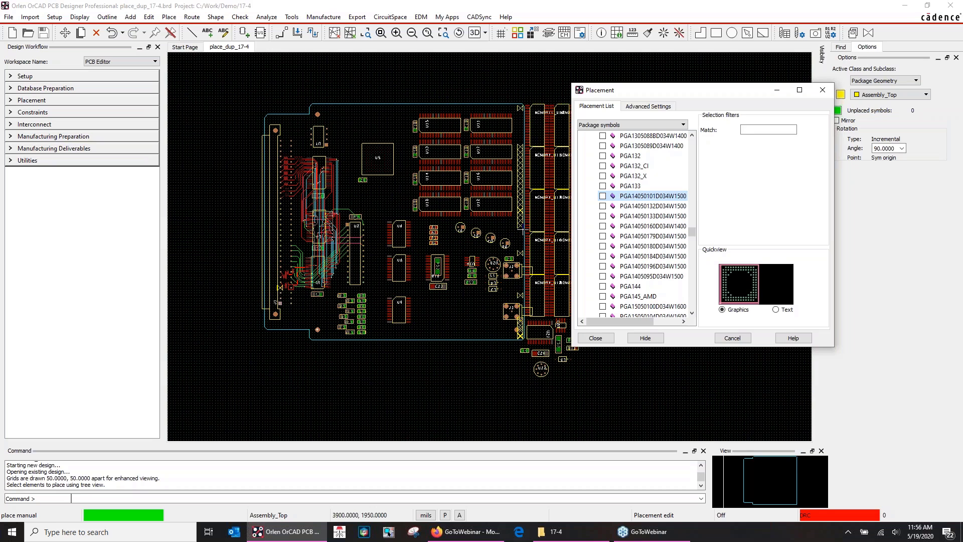
pyautogui.click(603, 196)
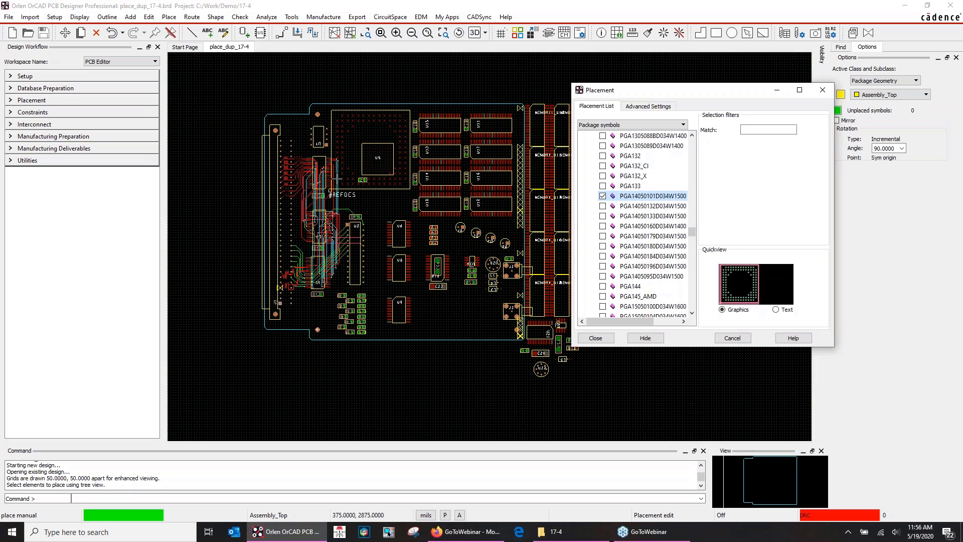
pyautogui.click(337, 179)
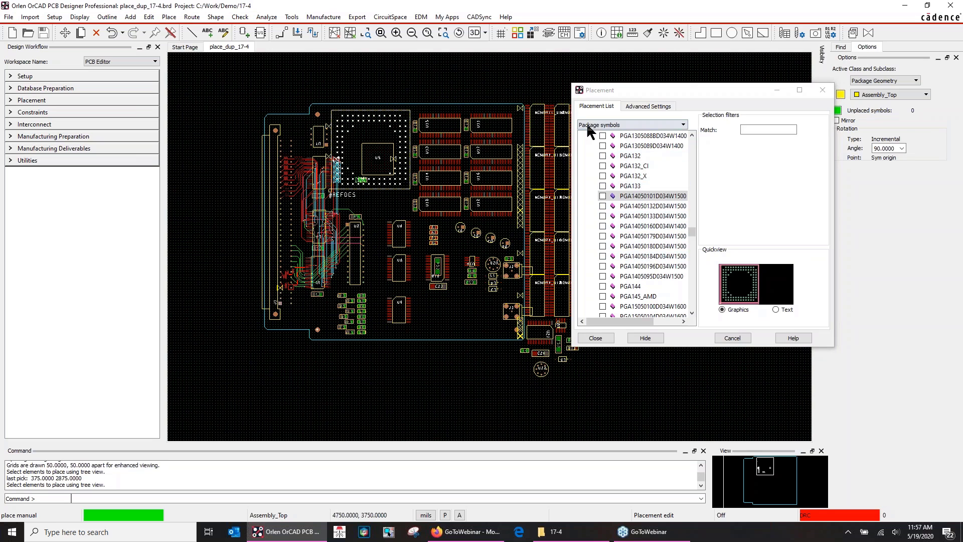
pyautogui.moveTo(649, 86); pyautogui.dragTo(774, 99)
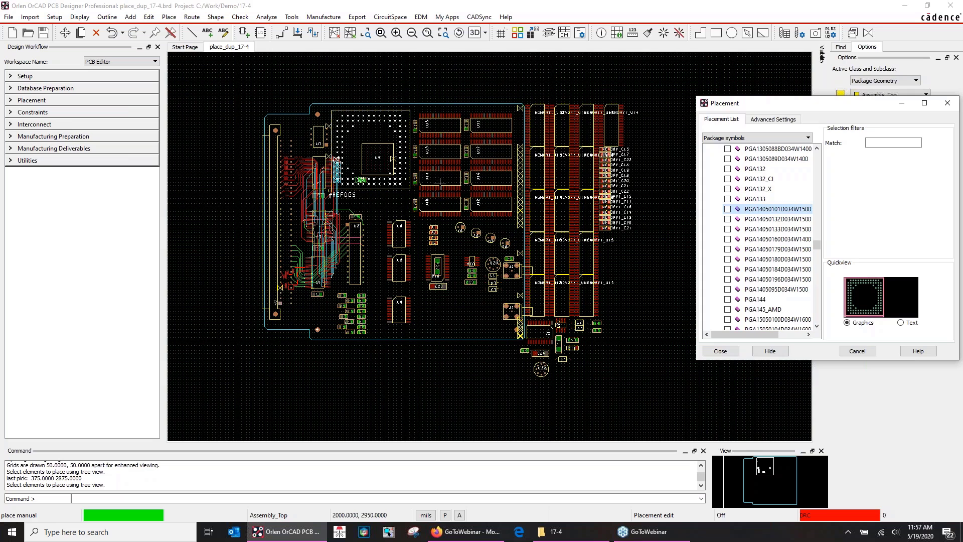
pyautogui.click(720, 351)
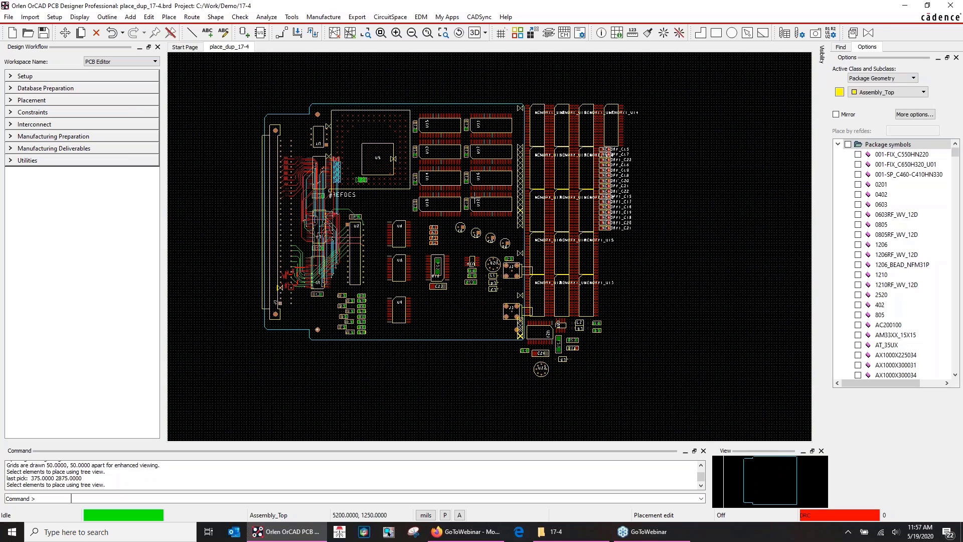
# Review the available import translators for third-party designs, including PADS, PCAD, Altium, OrCAD Layout and Eagle
pyautogui.click(29, 17)
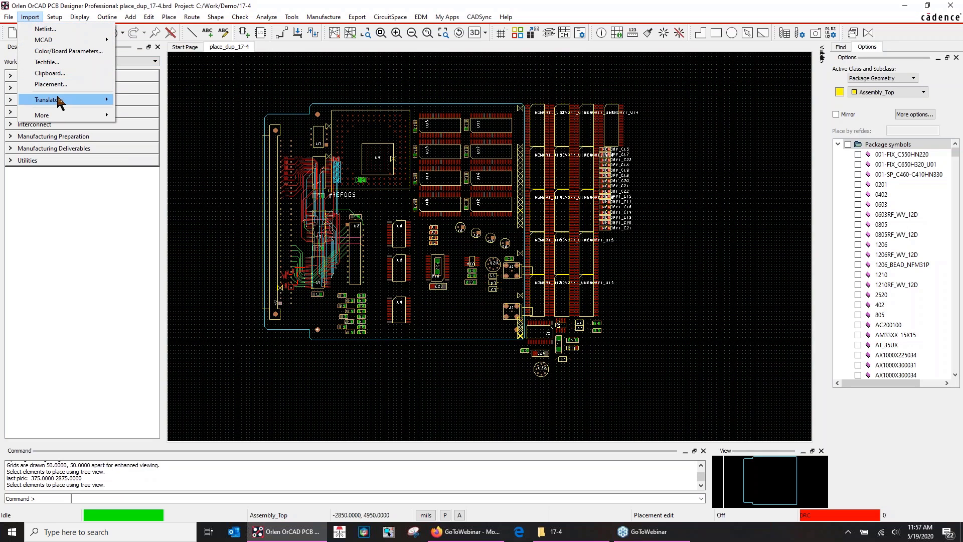
pyautogui.moveTo(59, 105)
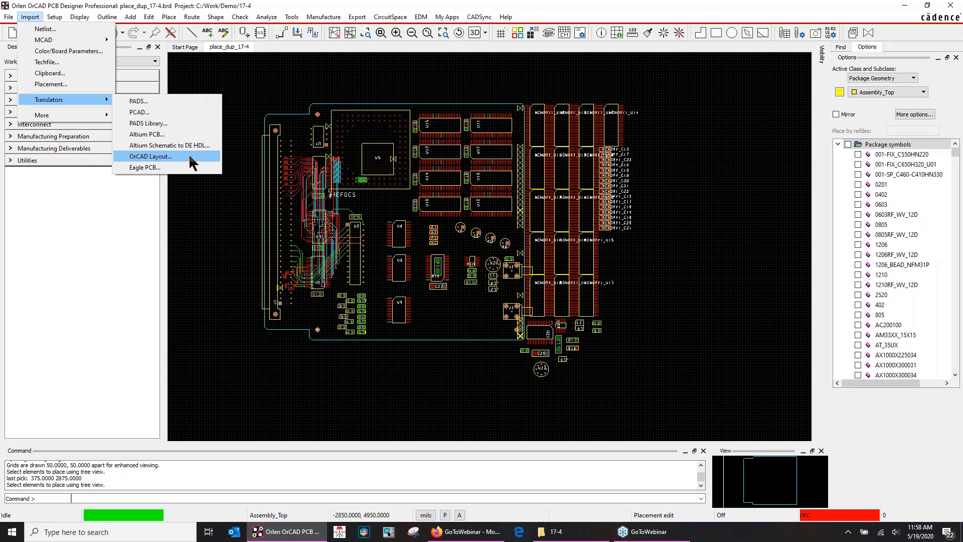
pyautogui.moveTo(53, 13)
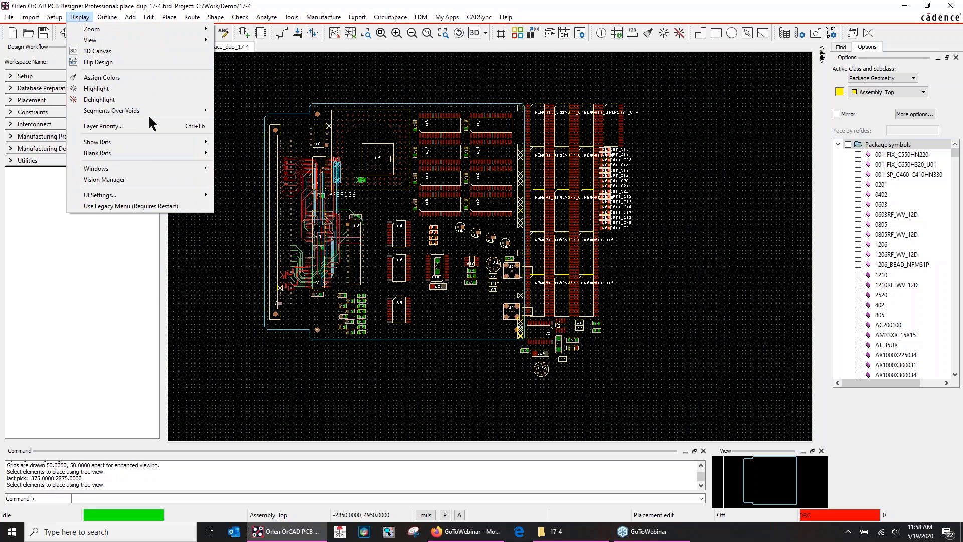
pyautogui.moveTo(77, 100)
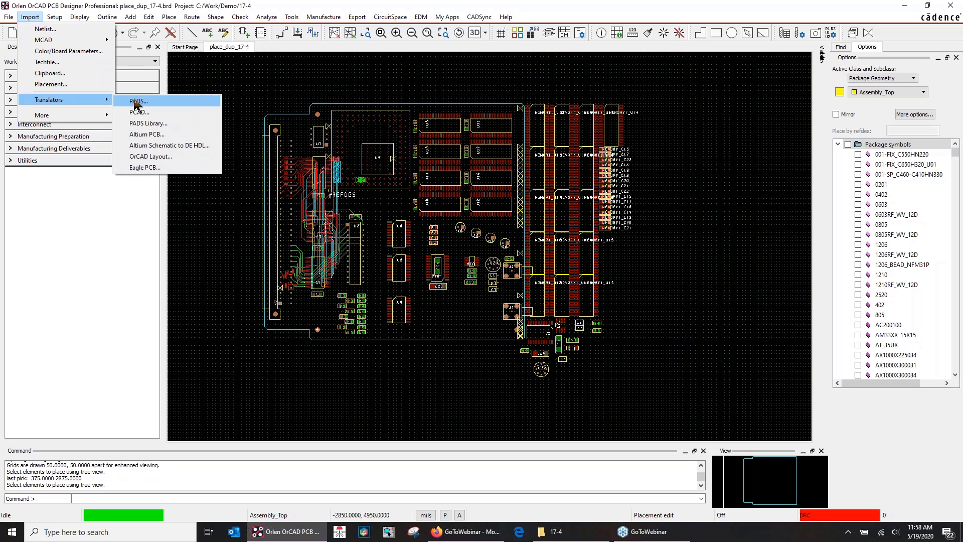
pyautogui.moveTo(74, 43)
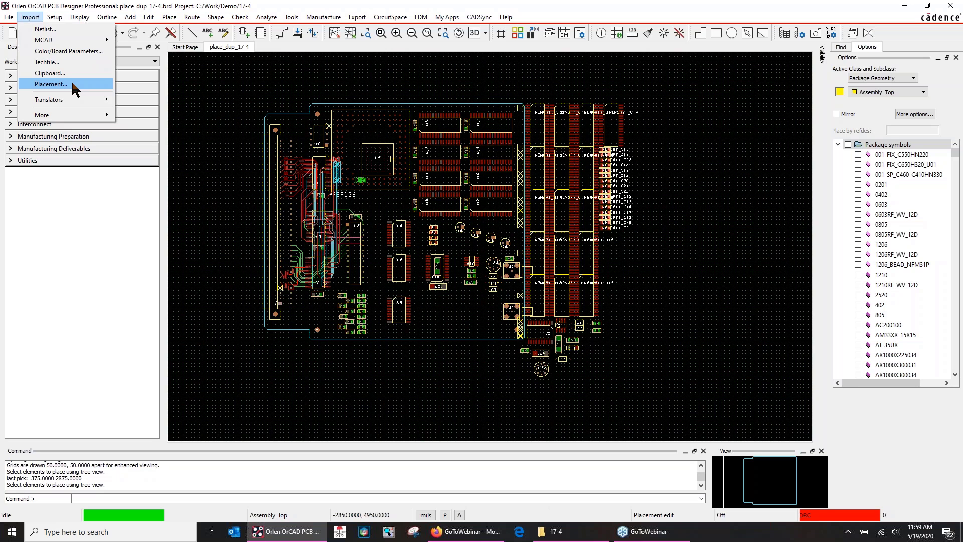
pyautogui.click(131, 187)
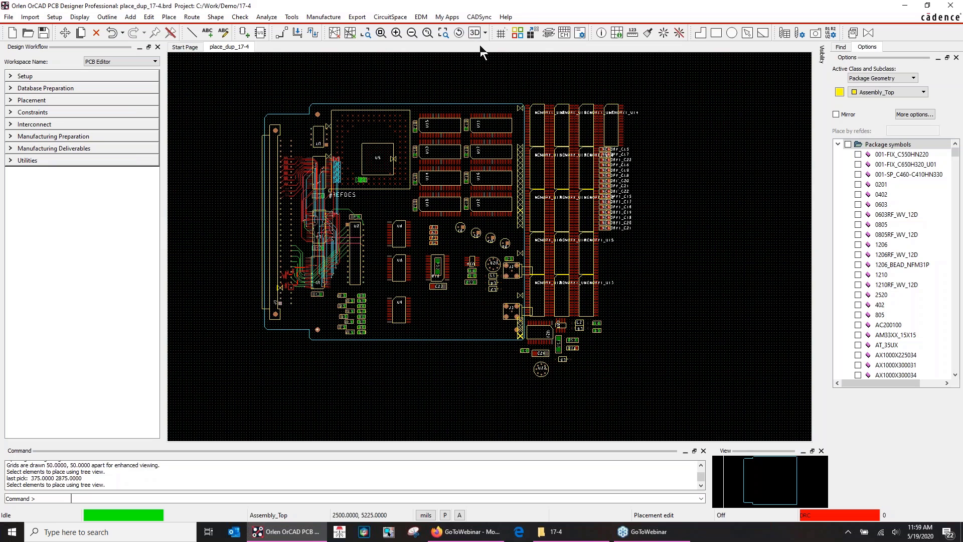
# Switch to Constraint Manager and examine the Outline To rules in the Design for Fabrication constraint sets
pyautogui.click(562, 38)
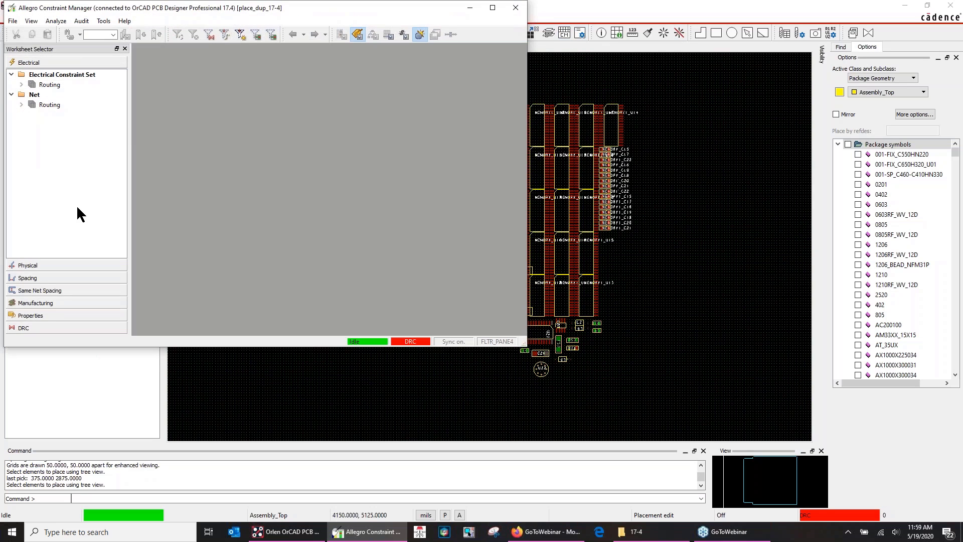
pyautogui.click(39, 302)
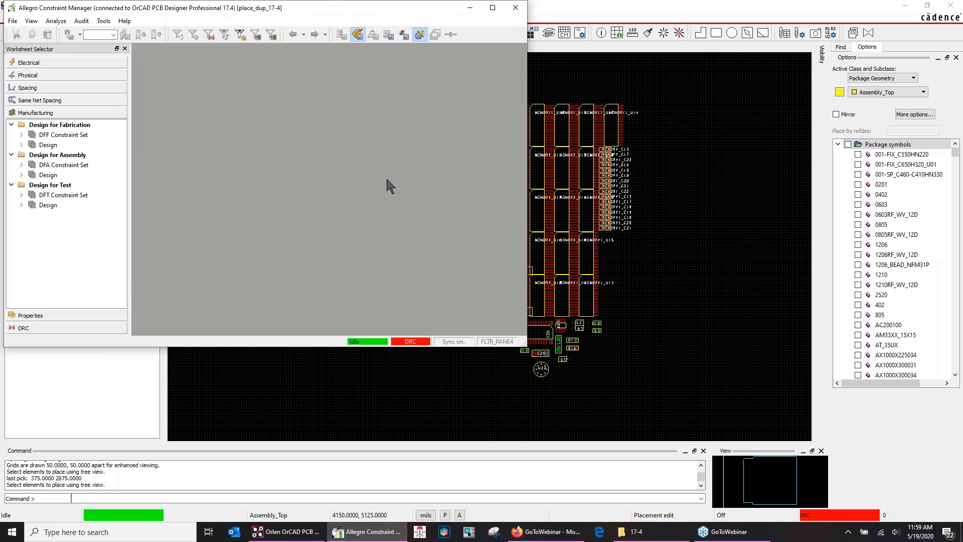
pyautogui.click(493, 7)
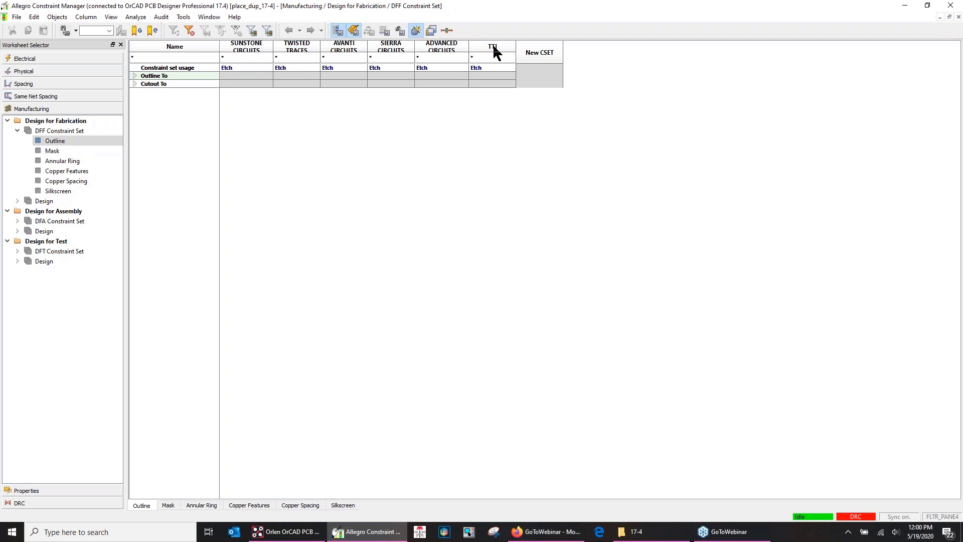
pyautogui.click(134, 76)
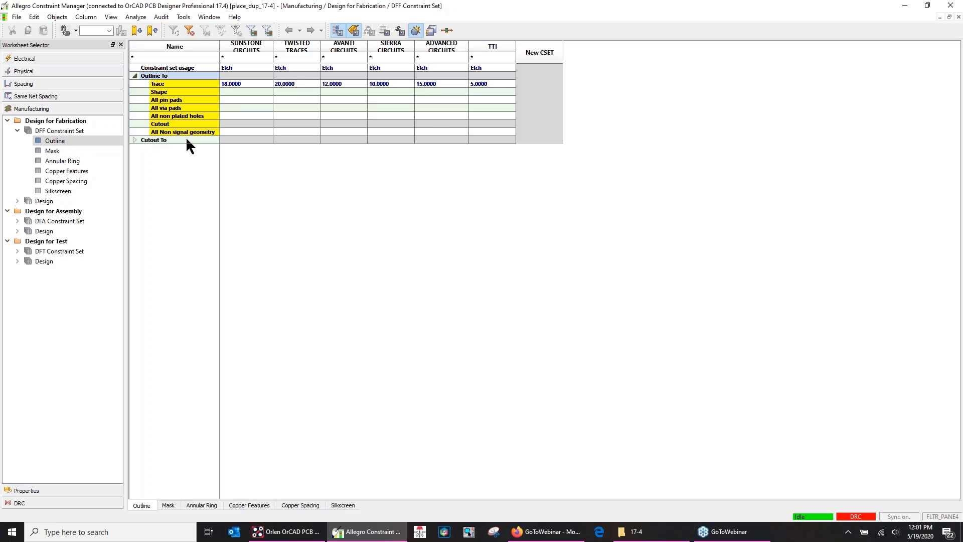
# Review the Design for Assembly outline constraint sets and the Design for Test constraint sets
pyautogui.click(64, 222)
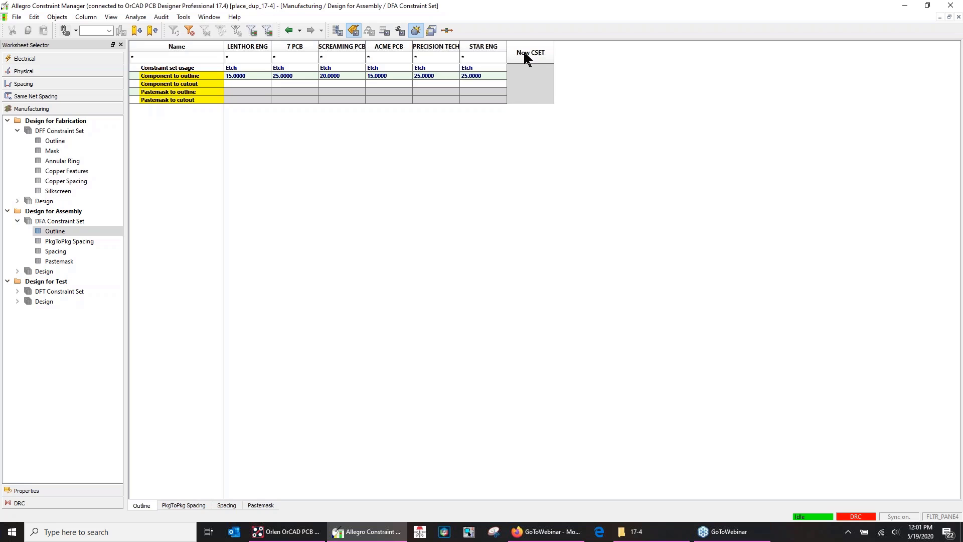
pyautogui.click(53, 282)
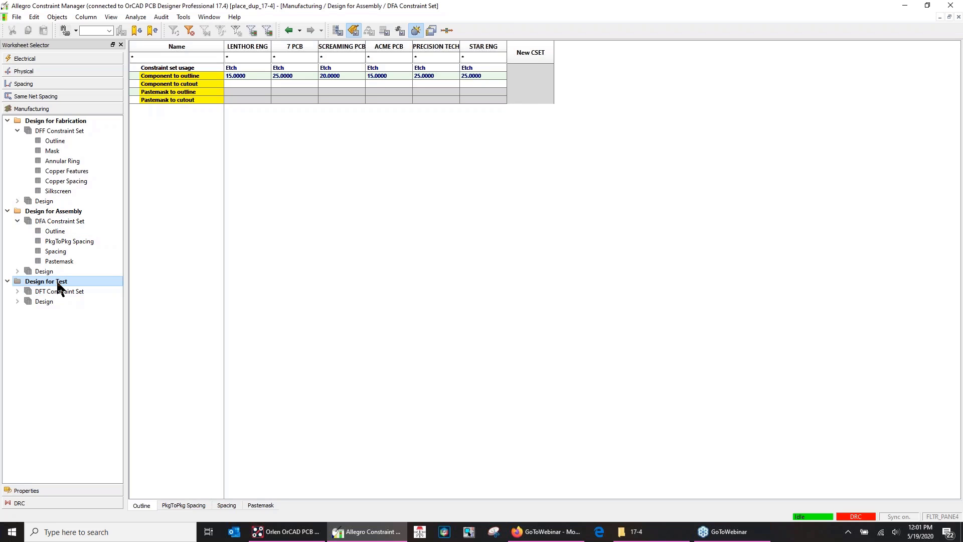
pyautogui.doubleClick(59, 292)
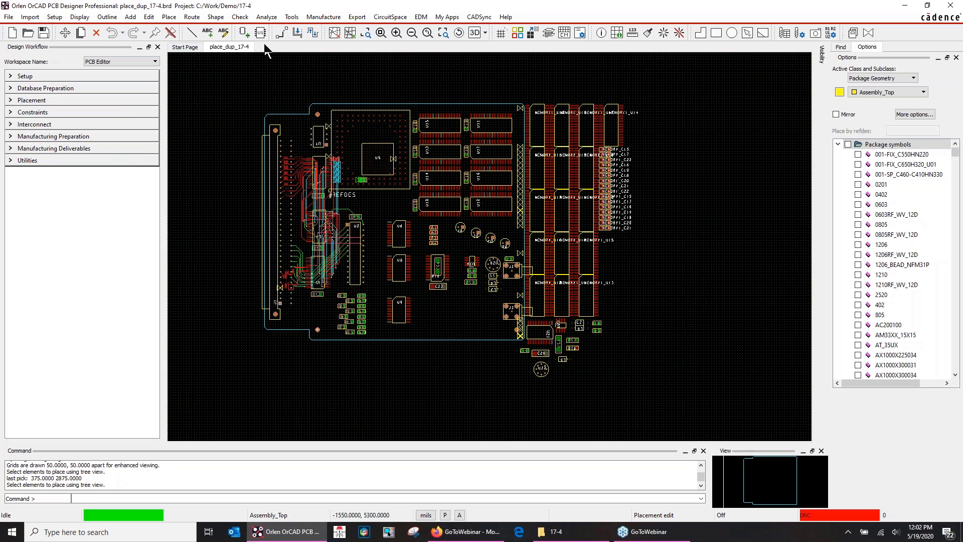
# Z-copy the board outline to etch layer LYR3_GND as a dynamic shape, contracted with an offset of 15 mils
pyautogui.scroll(2, 421, 161)
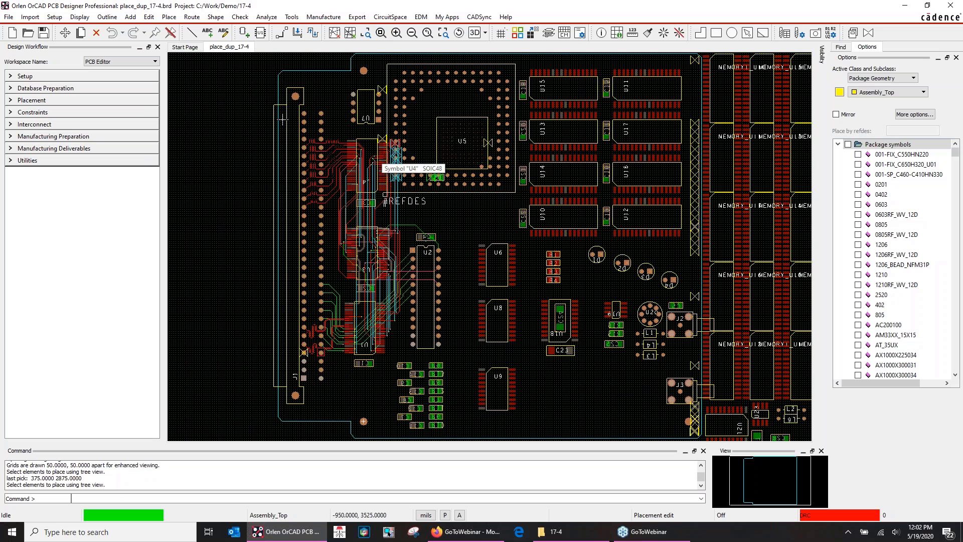
pyautogui.click(215, 17)
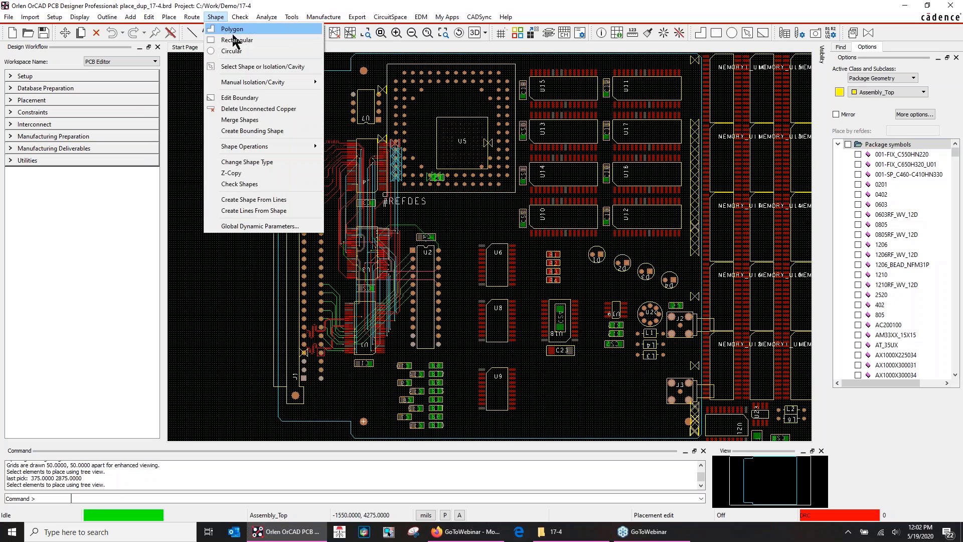
pyautogui.click(241, 173)
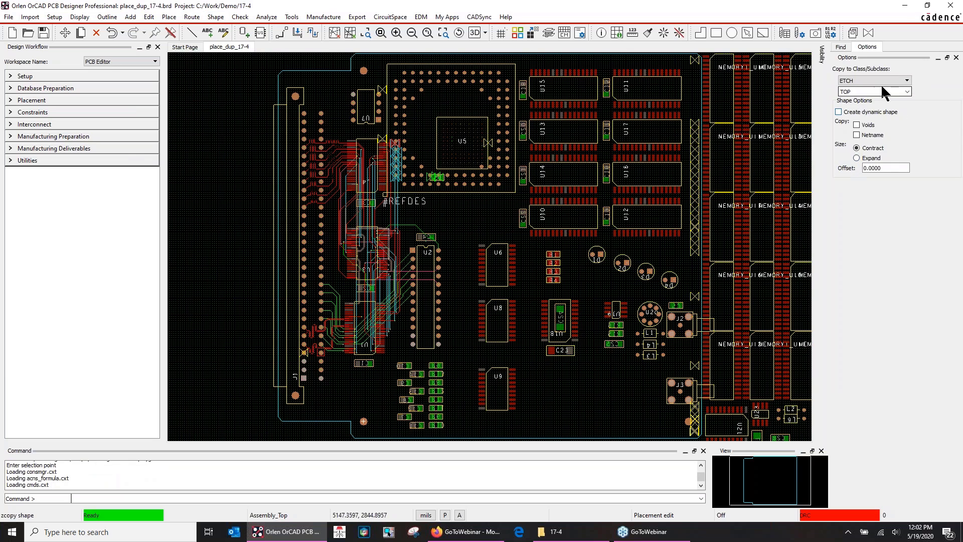
pyautogui.click(906, 91)
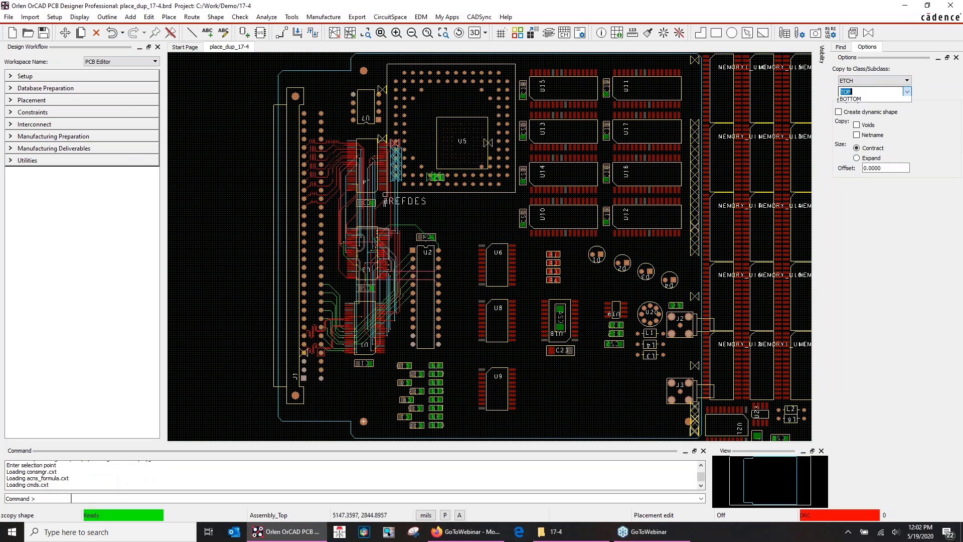
pyautogui.click(901, 111)
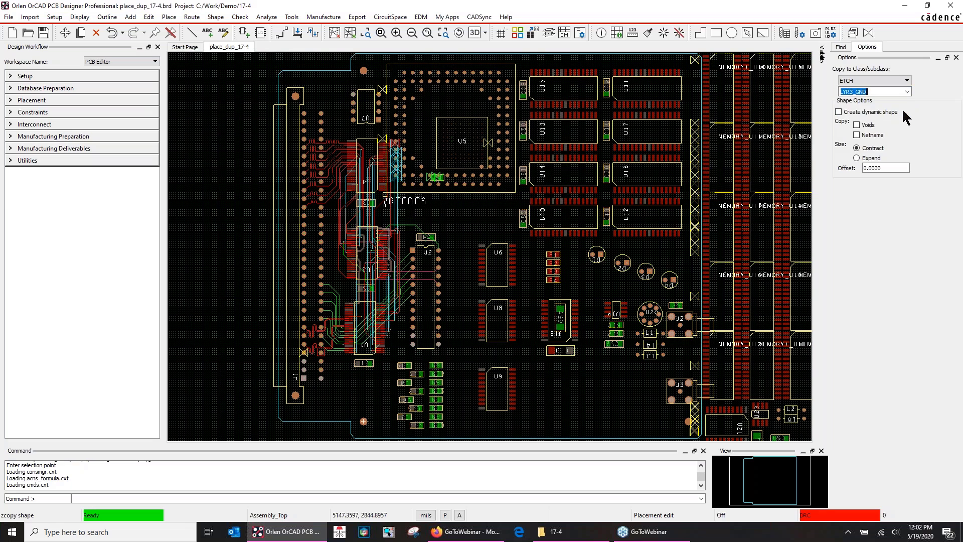
pyautogui.click(838, 112)
pyautogui.click(887, 168)
pyautogui.moveTo(895, 169); pyautogui.dragTo(823, 169)
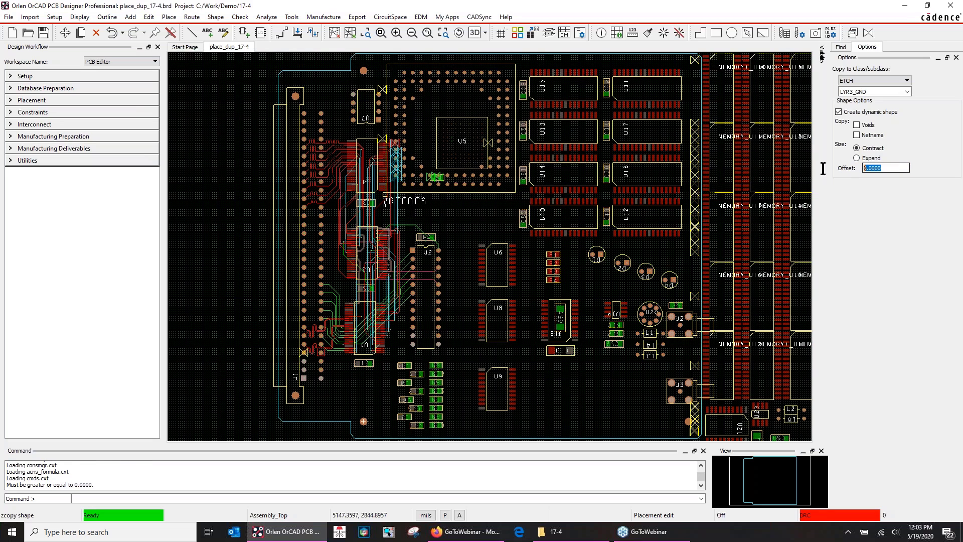
pyautogui.write('15')
pyautogui.press('Tab')
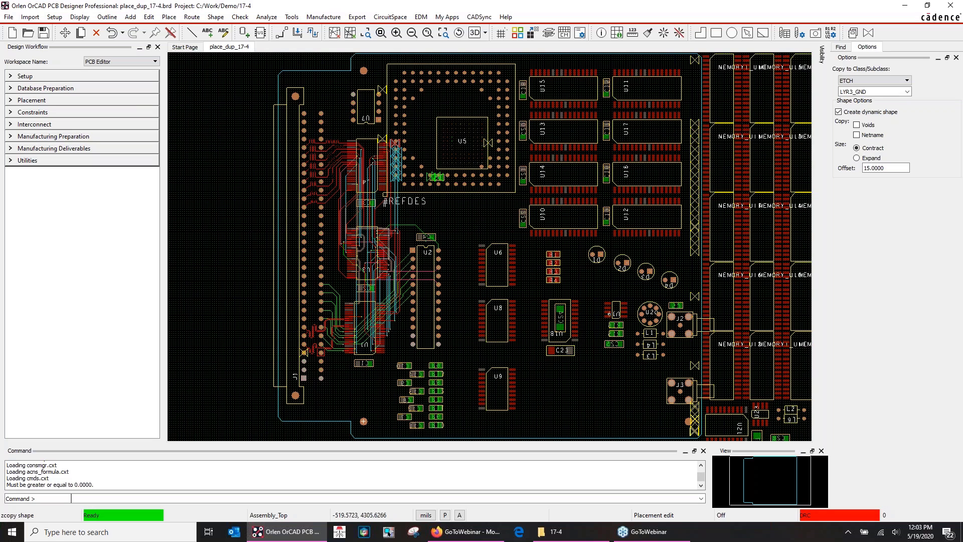
pyautogui.click(841, 46)
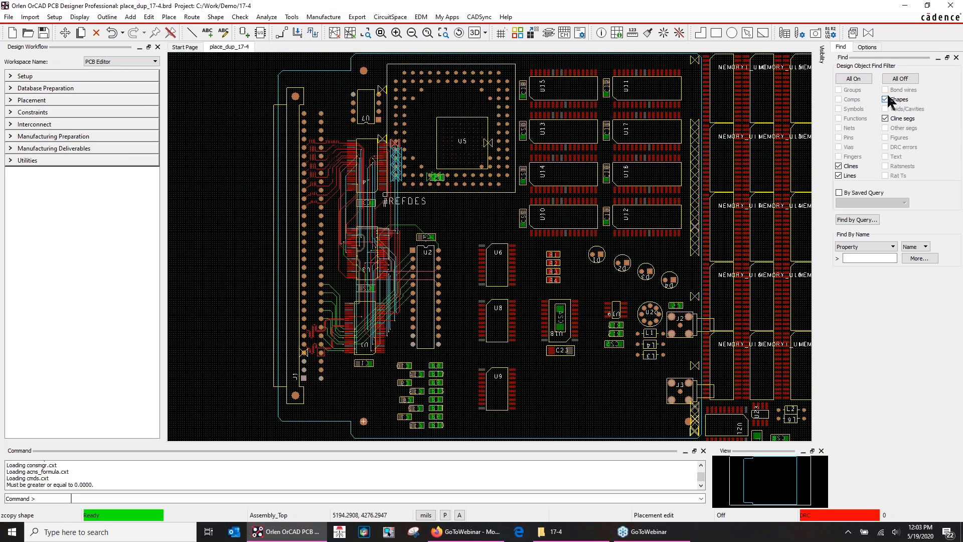
pyautogui.click(326, 70)
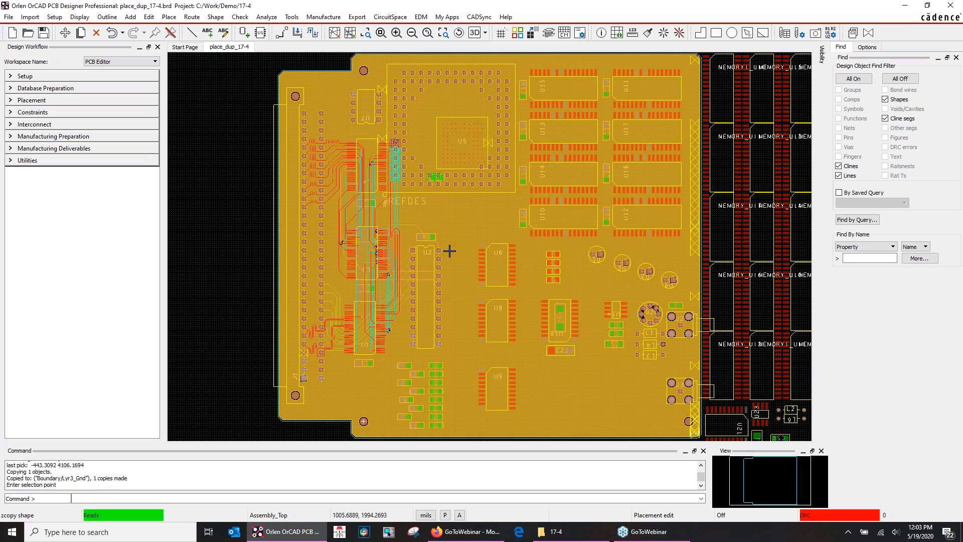
# Select the copper shape on Lyr3_Gnd near U7 and assign it to net Gnd
pyautogui.click(365, 32)
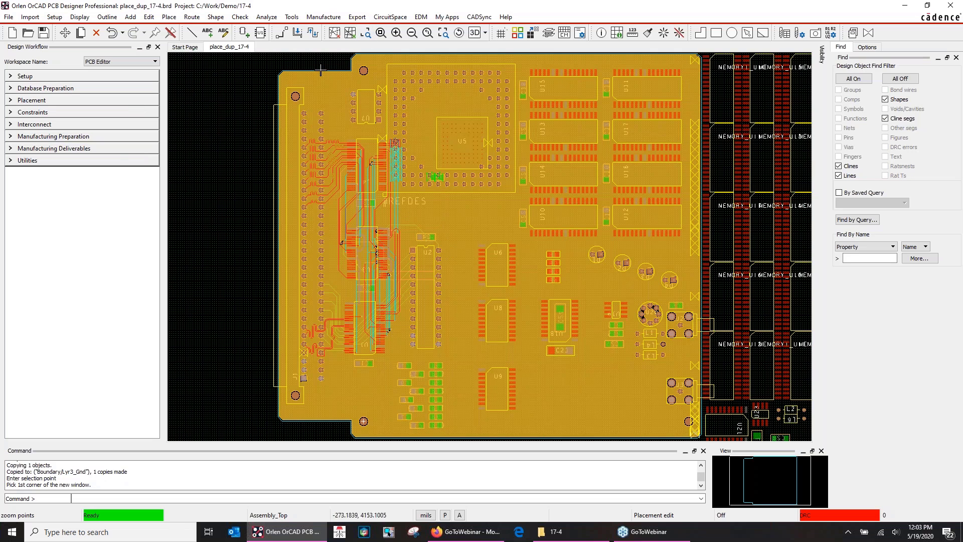
pyautogui.click(294, 70)
pyautogui.click(430, 160)
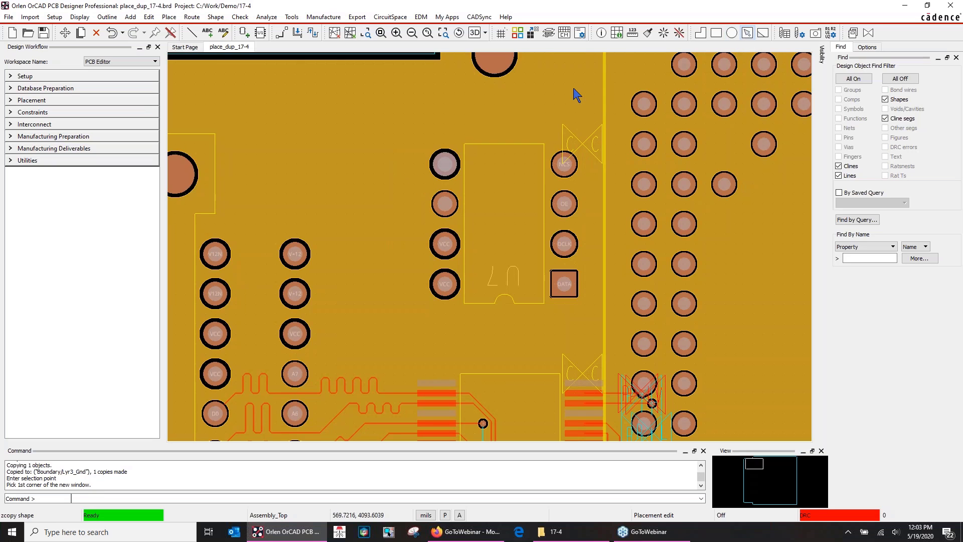
pyautogui.click(398, 123)
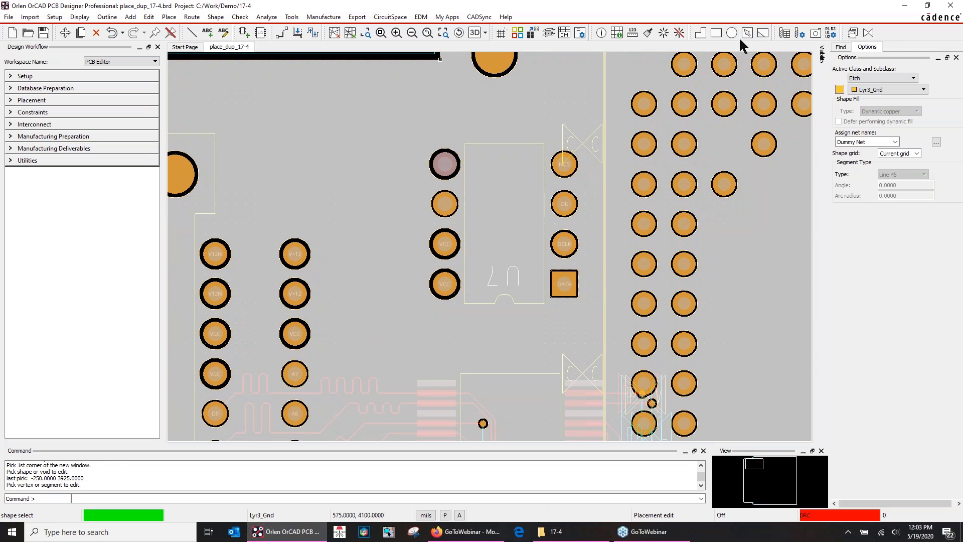
pyautogui.click(895, 141)
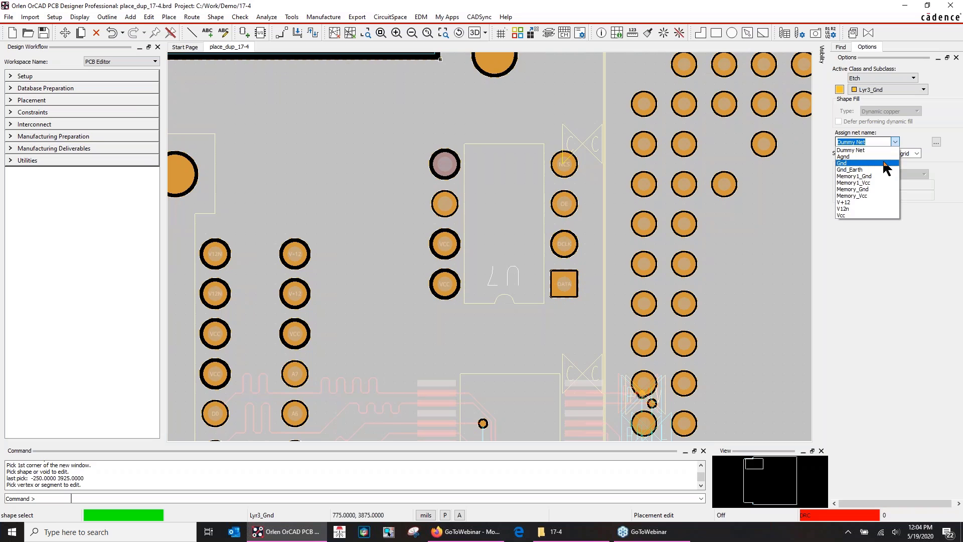
pyautogui.click(446, 164)
pyautogui.rightClick(445, 164)
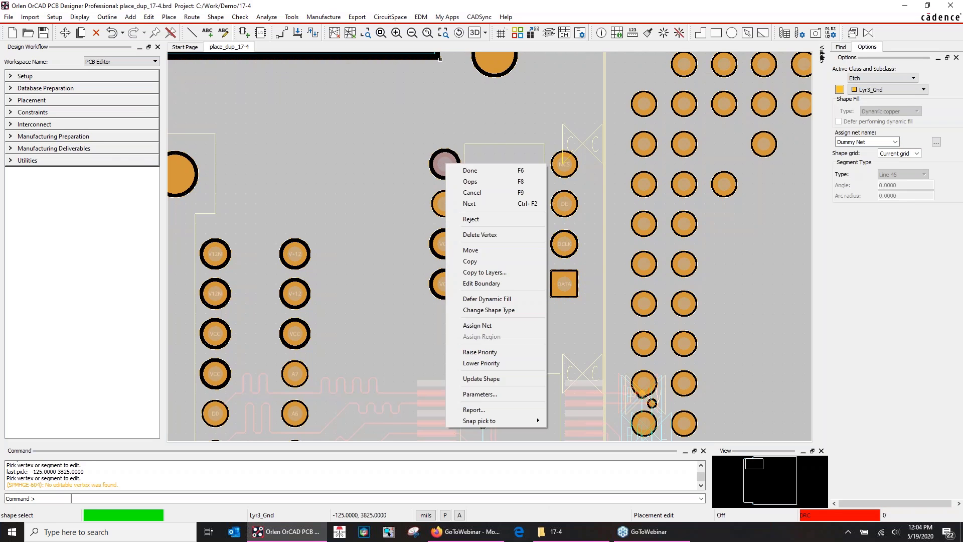
pyautogui.click(495, 323)
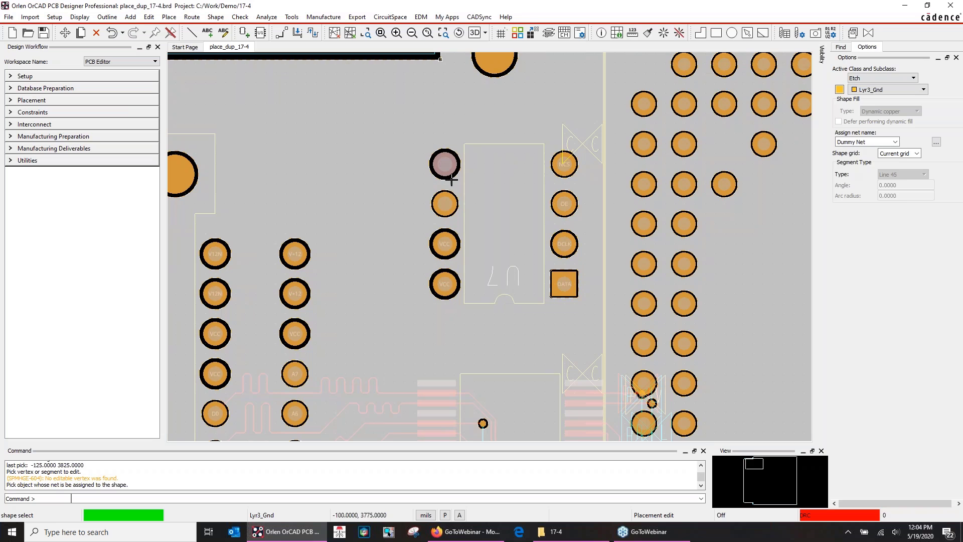
pyautogui.click(894, 142)
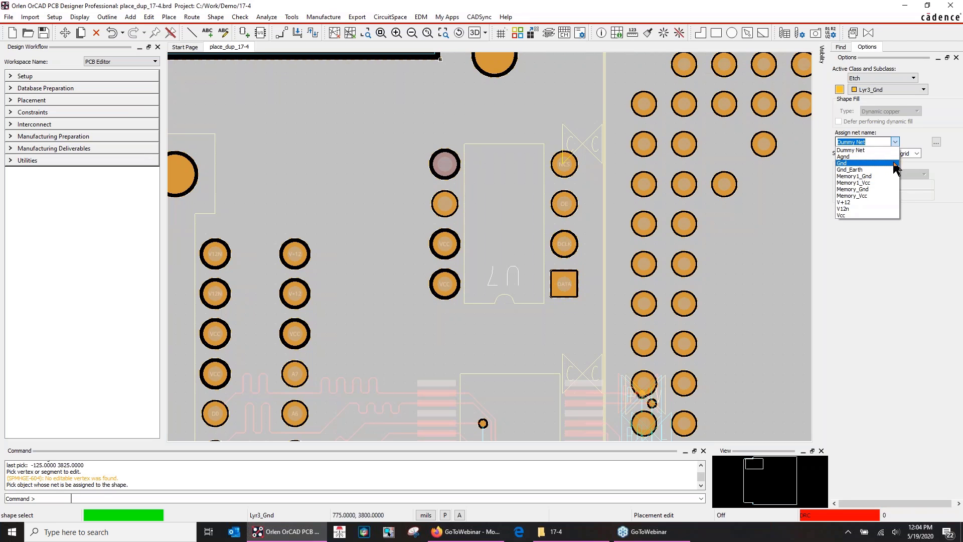
pyautogui.click(893, 164)
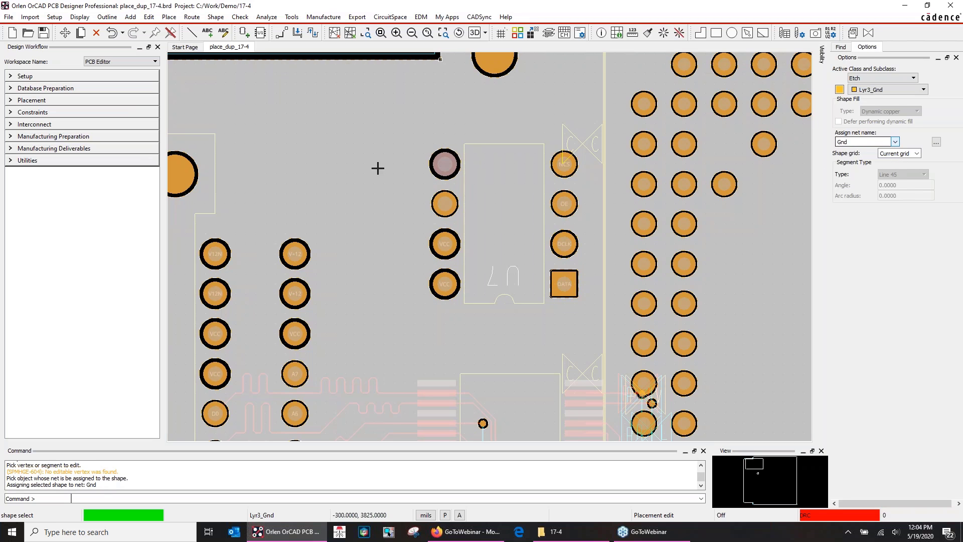
# Complete the Gnd net assignment for the Lyr3_Gnd copper plane
pyautogui.rightClick(466, 146)
pyautogui.click(470, 149)
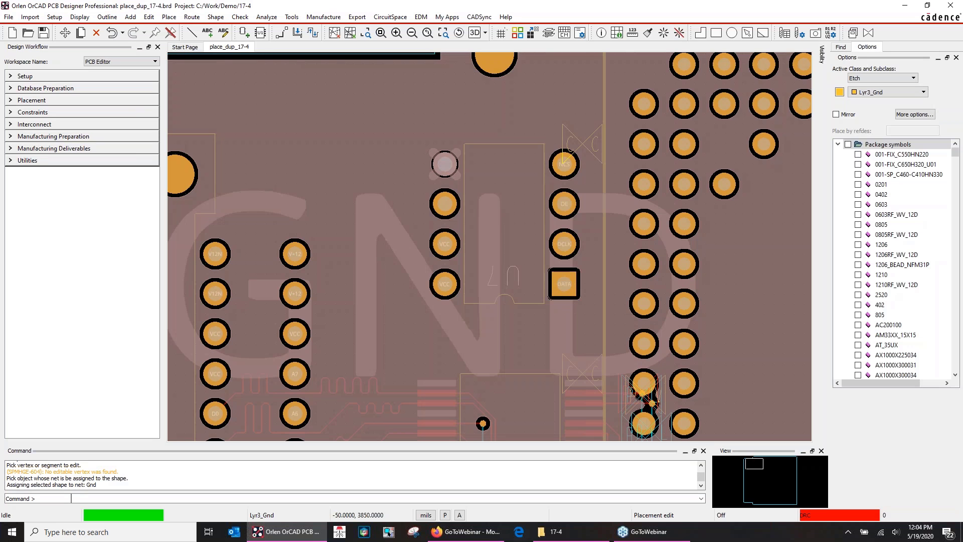
pyautogui.click(412, 32)
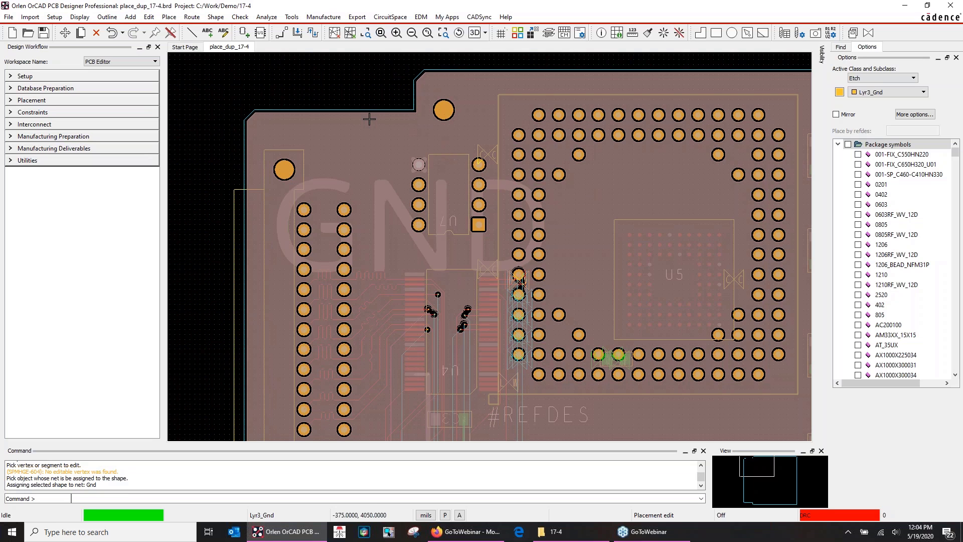
# Place a 100 by 100 mil dynamic copper rectangle on Lyr3_Gnd, outside the board outline above the notched upper-left corner
pyautogui.click(211, 18)
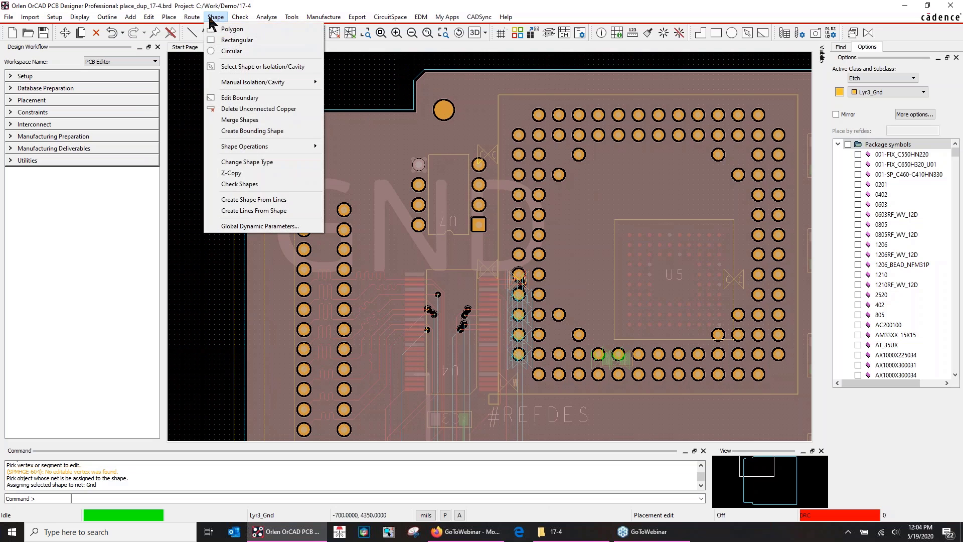
pyautogui.moveTo(227, 85)
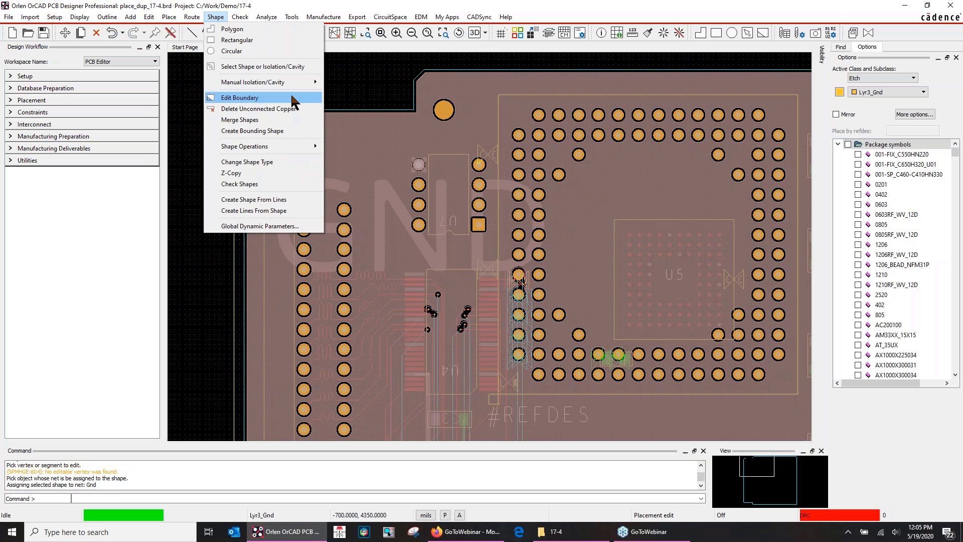
pyautogui.click(237, 40)
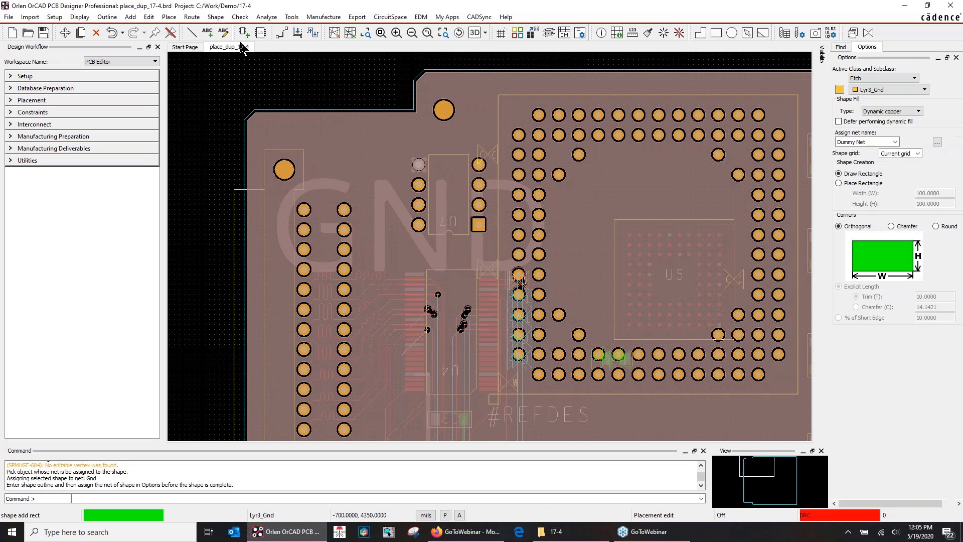
pyautogui.click(838, 183)
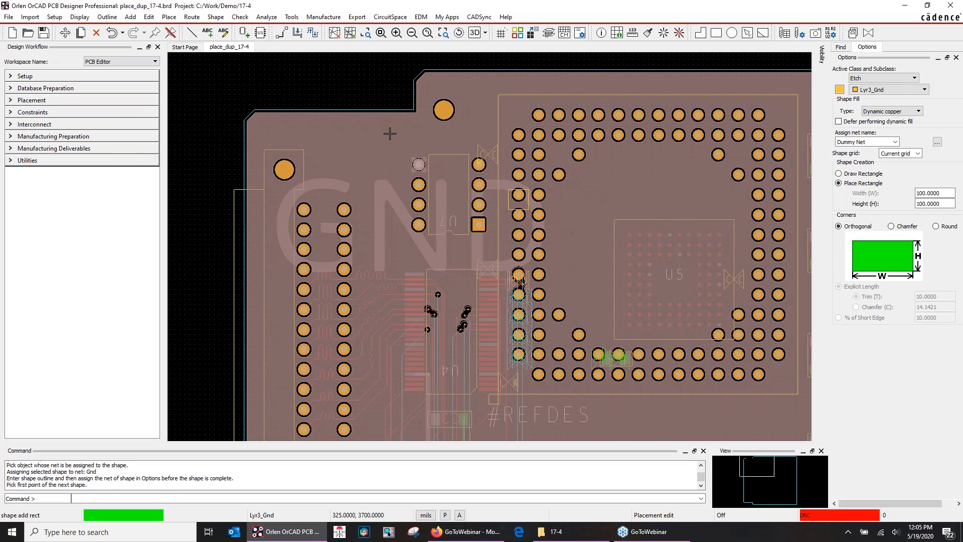
pyautogui.click(374, 89)
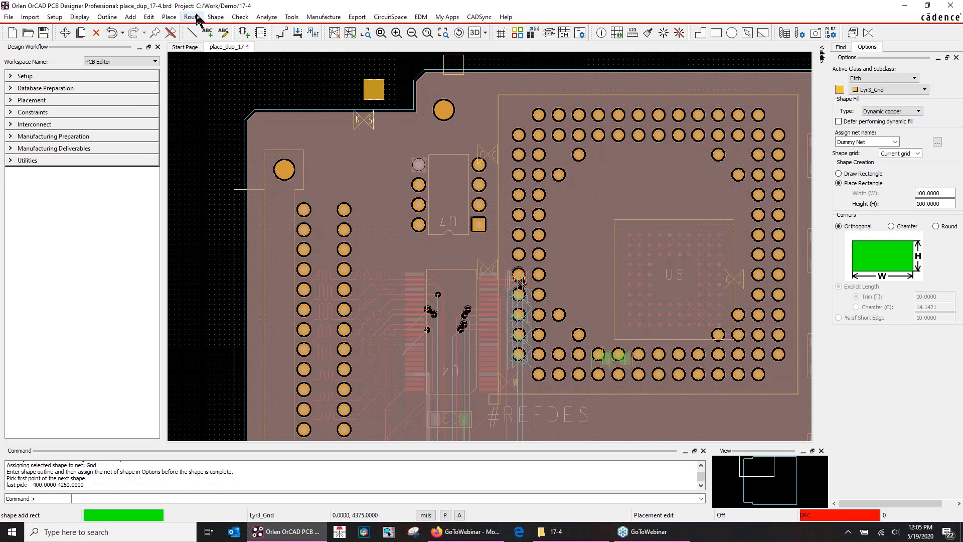
# Place a circular dynamic copper shape with a 100 mil radius on Lyr3_Gnd, to the left of the small square shape
pyautogui.click(216, 17)
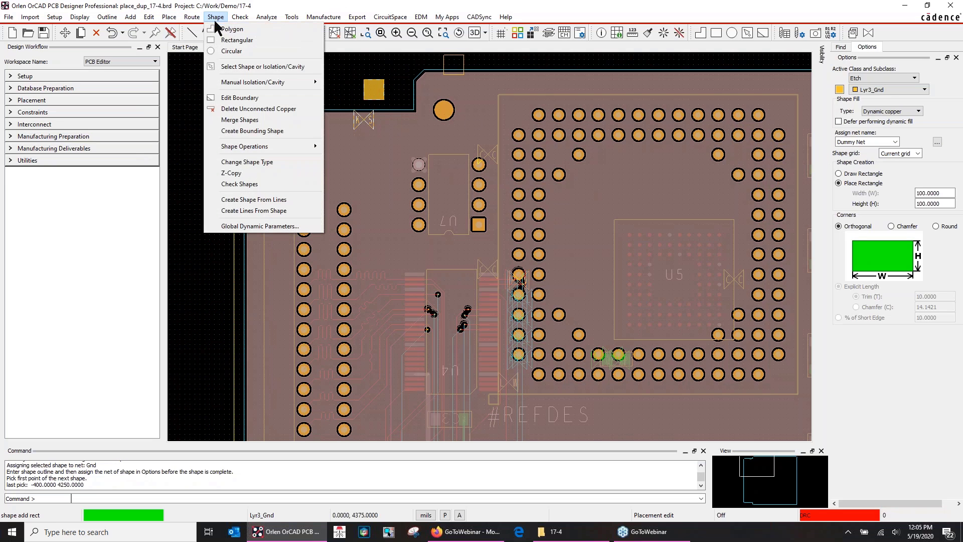
pyautogui.click(236, 51)
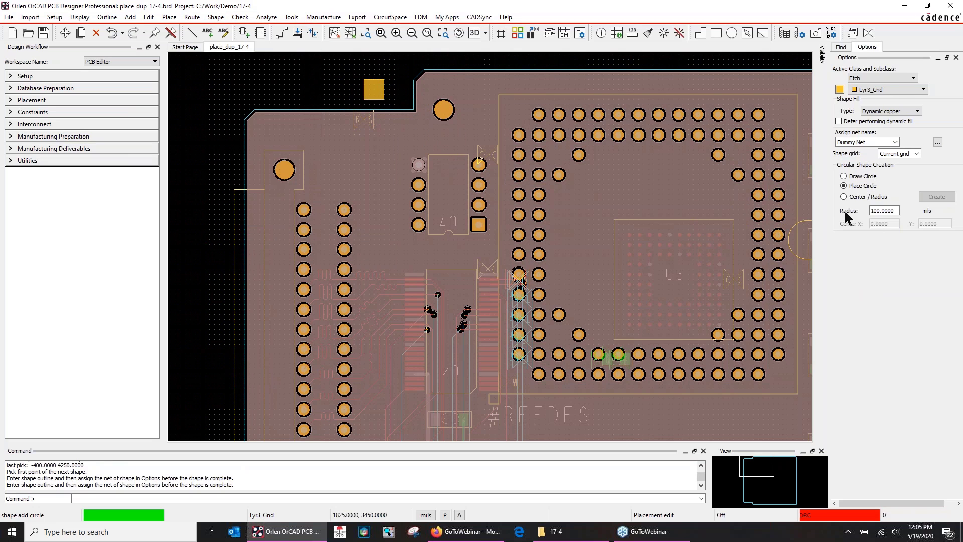
pyautogui.click(310, 84)
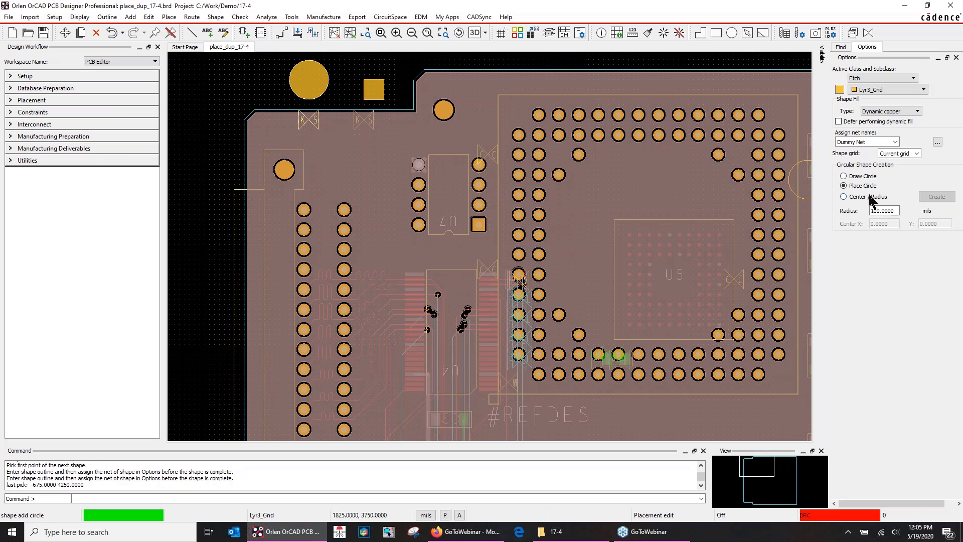
pyautogui.rightClick(347, 134)
pyautogui.click(369, 144)
# Stretch the right edge of the small square copper shape outward so the shape is about 250 mils wide
pyautogui.click(748, 33)
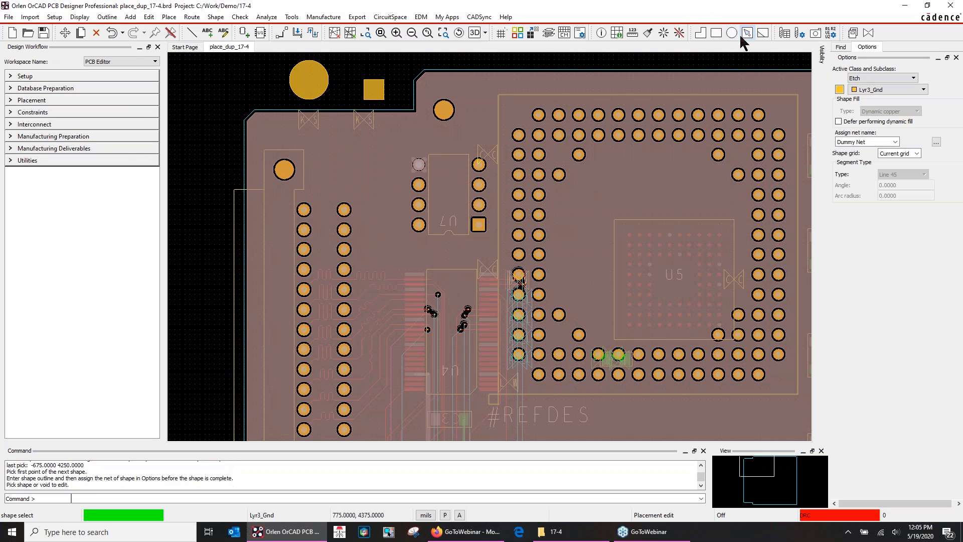
pyautogui.click(384, 91)
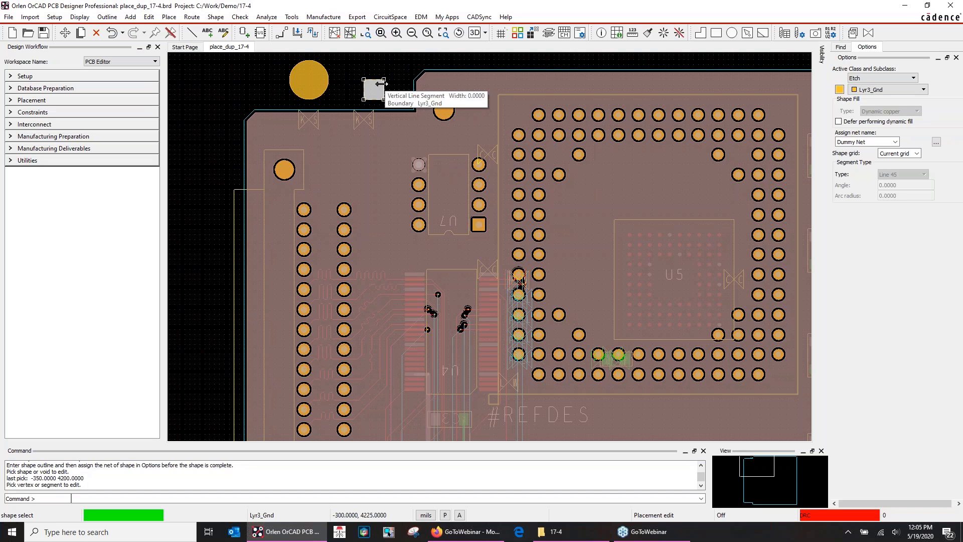
pyautogui.moveTo(385, 84); pyautogui.dragTo(412, 91)
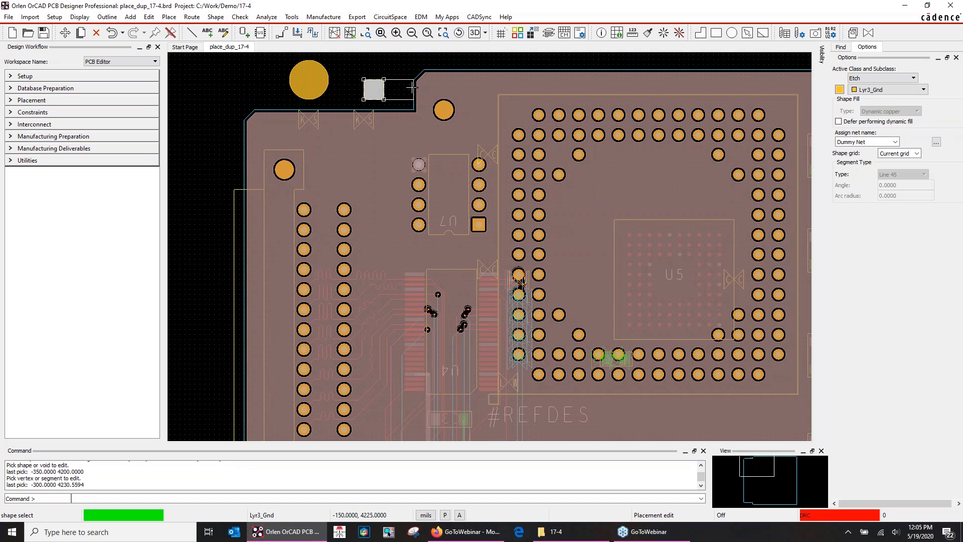
pyautogui.rightClick(365, 97)
pyautogui.click(369, 103)
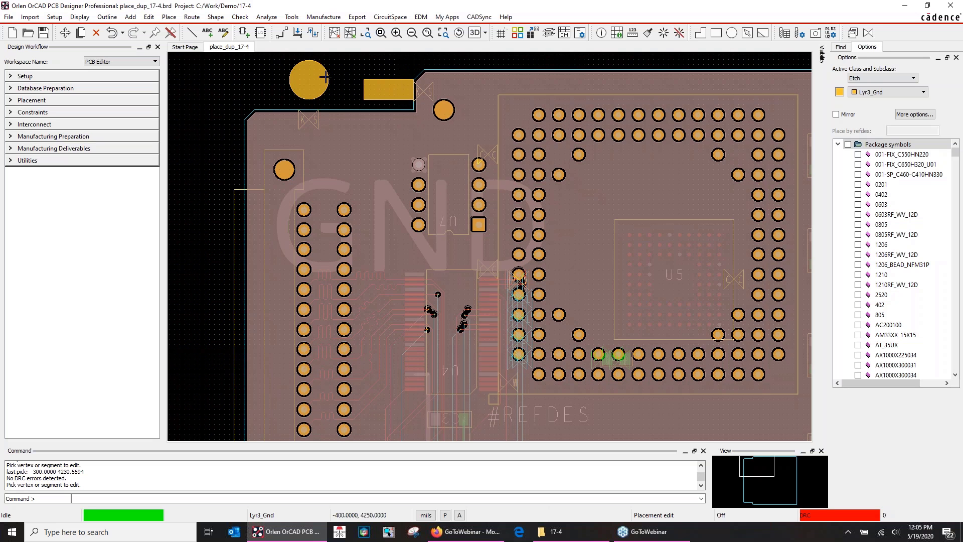
# Route the NCS net on Lyr3_Gnd from the NCS pin of U7 through the ground plane to its target pin at U5
pyautogui.click(280, 32)
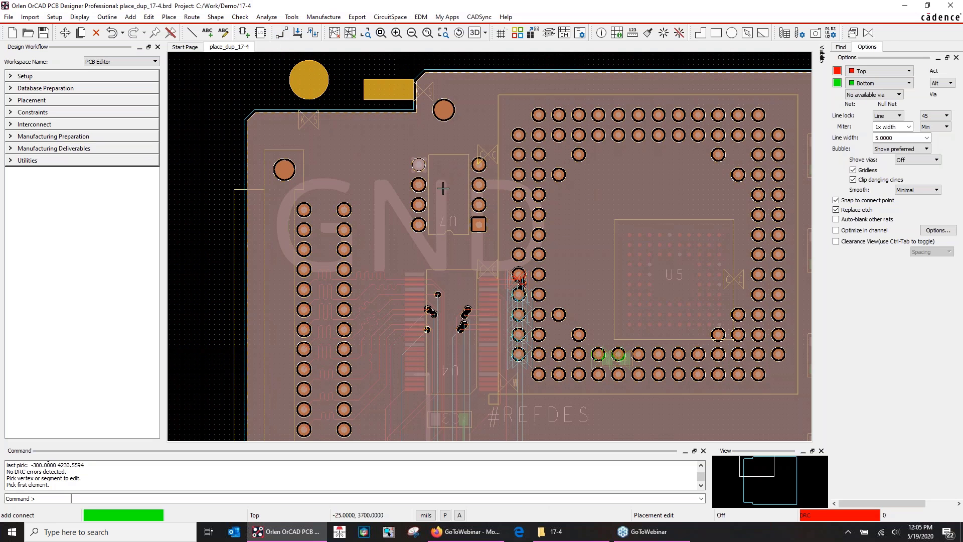
pyautogui.click(862, 75)
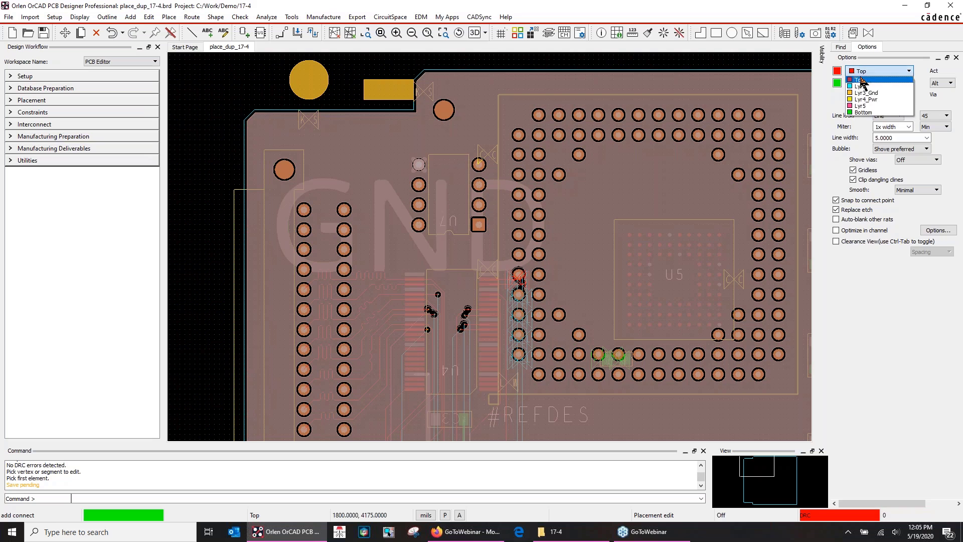
pyautogui.click(866, 91)
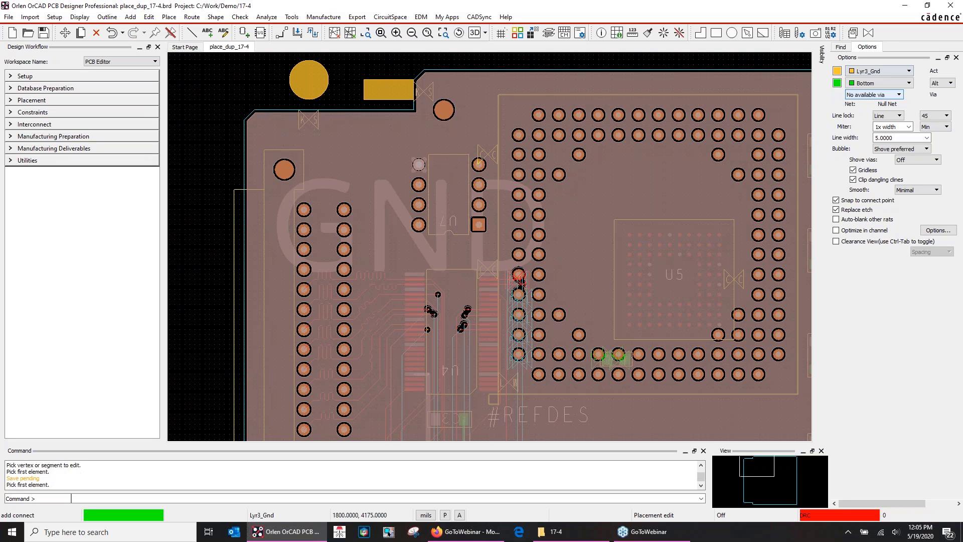
pyautogui.click(479, 164)
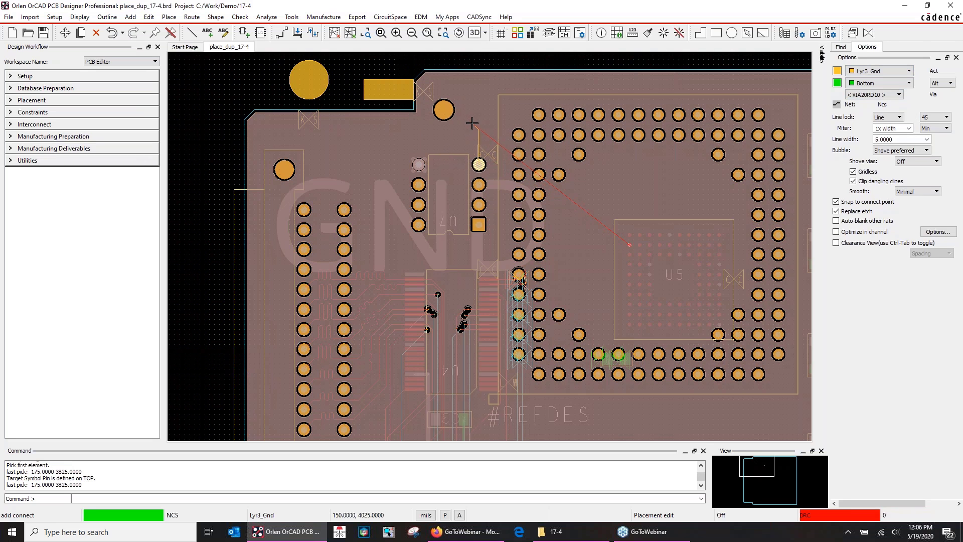
pyautogui.click(490, 142)
pyautogui.click(626, 169)
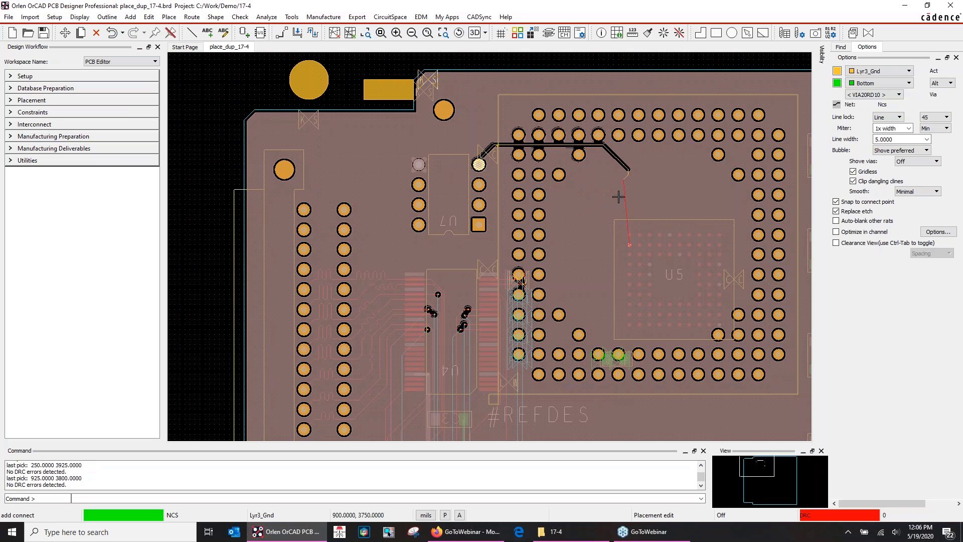
pyautogui.click(613, 234)
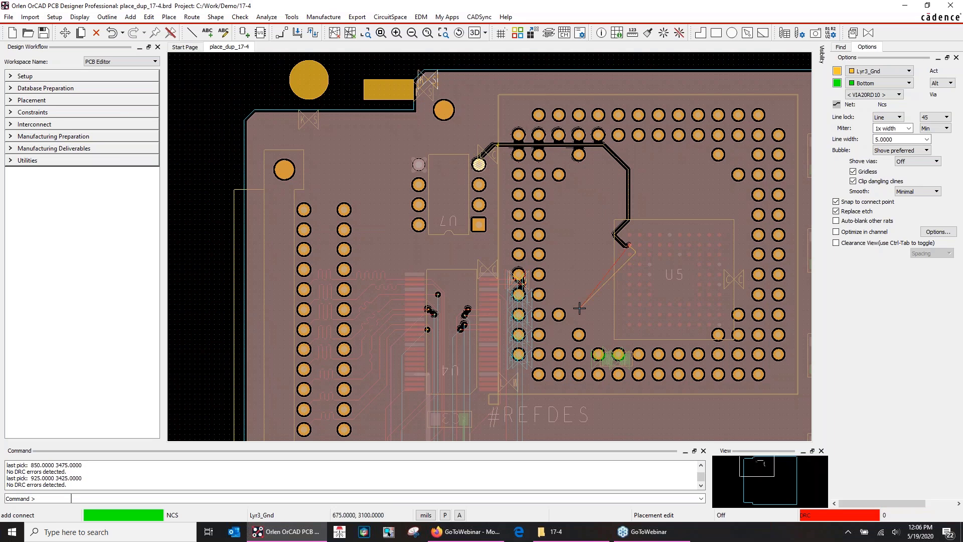
pyautogui.click(628, 245)
pyautogui.click(628, 246)
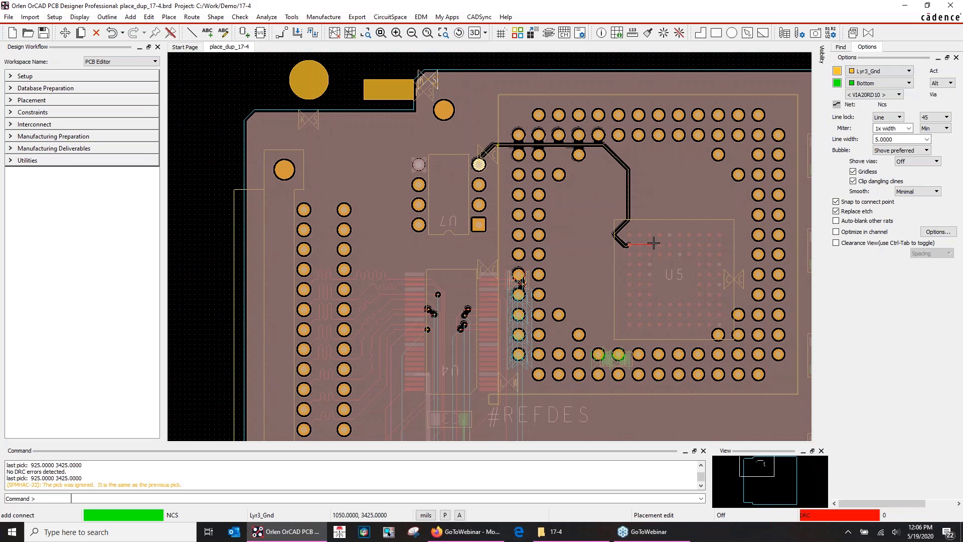
pyautogui.rightClick(654, 243)
pyautogui.click(657, 248)
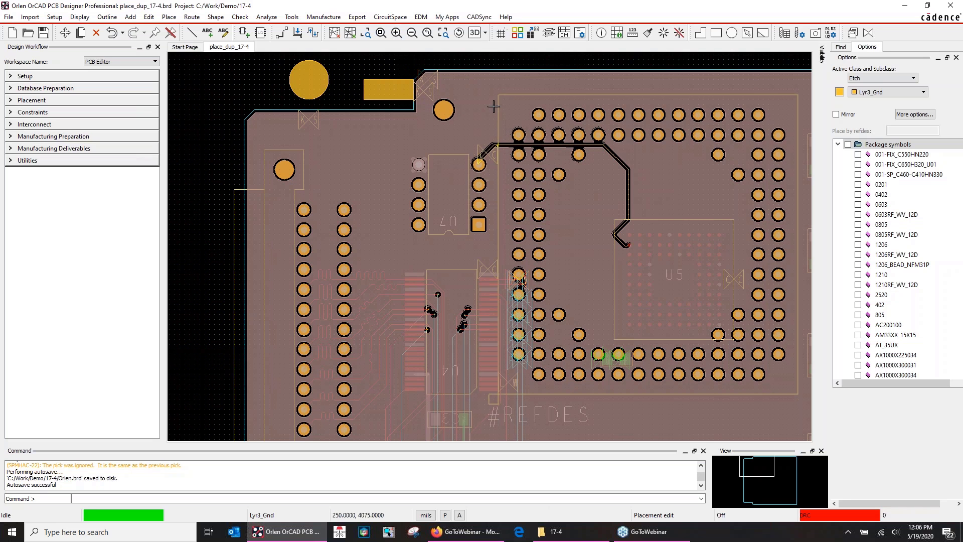
# Examine the plane clearance around the NCS trace and the neighbouring pins near U7
pyautogui.click(366, 32)
pyautogui.moveTo(429, 184); pyautogui.dragTo(633, 190)
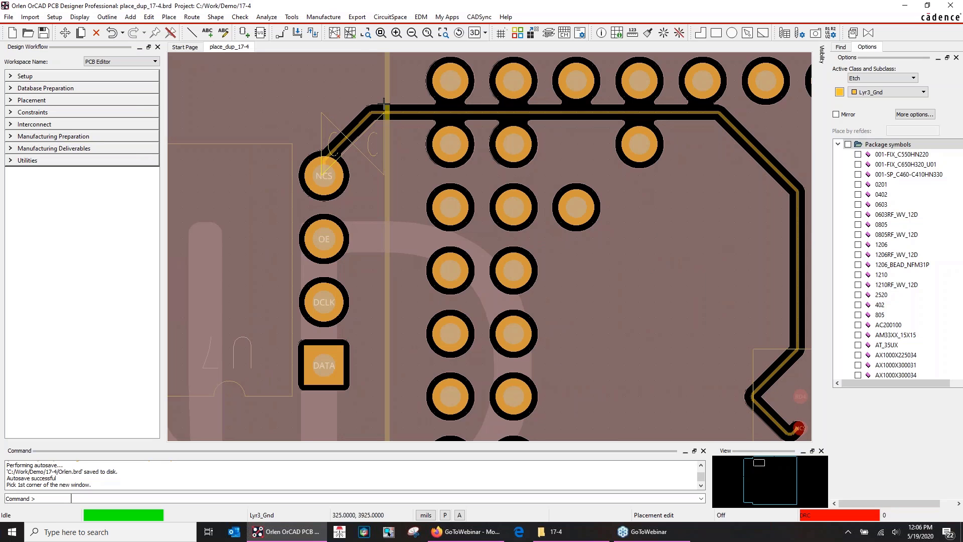
pyautogui.moveTo(372, 120)
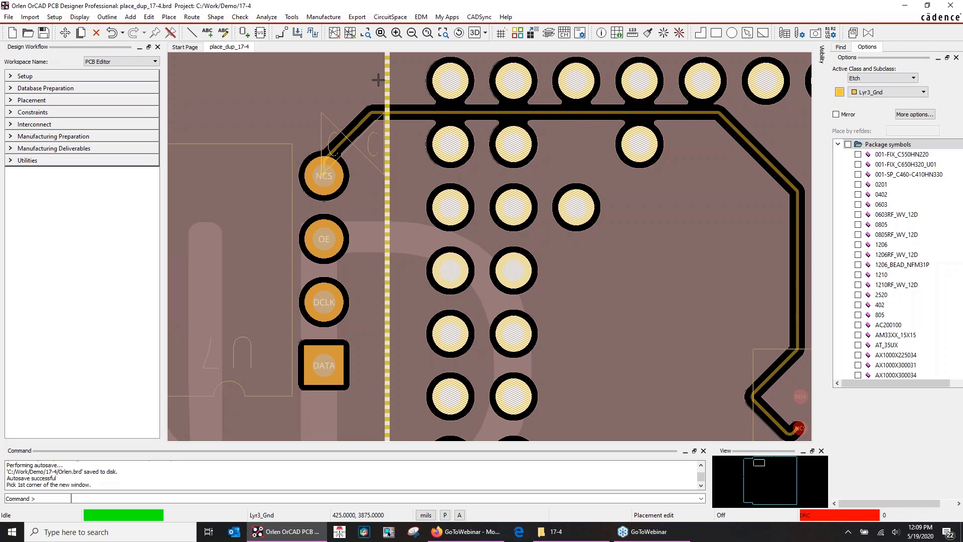
# Open the Cross-section Editor and show its available import formats
pyautogui.click(548, 33)
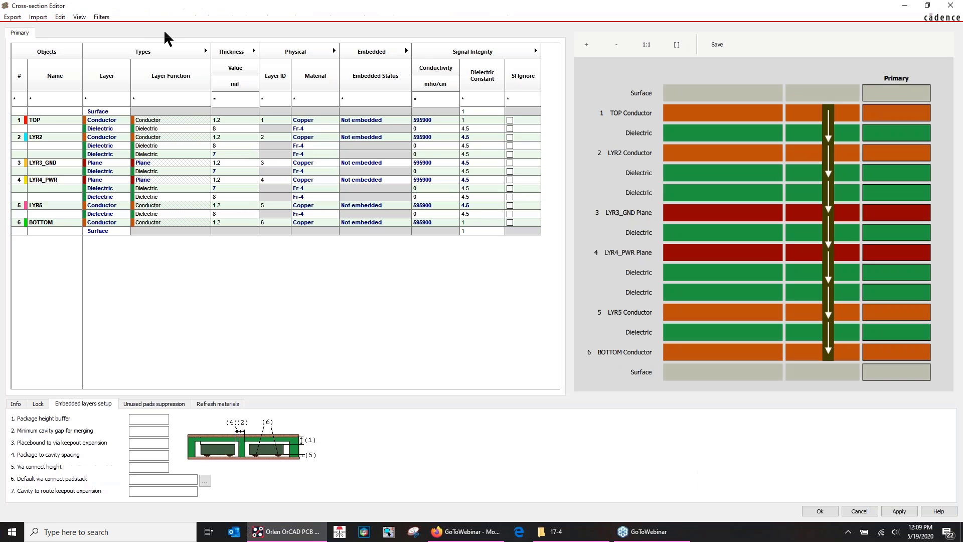
pyautogui.click(38, 17)
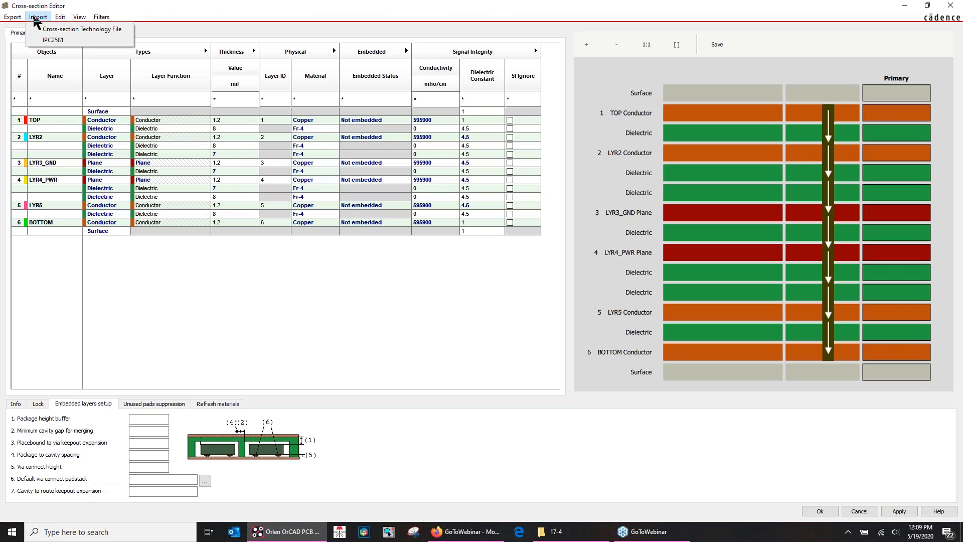